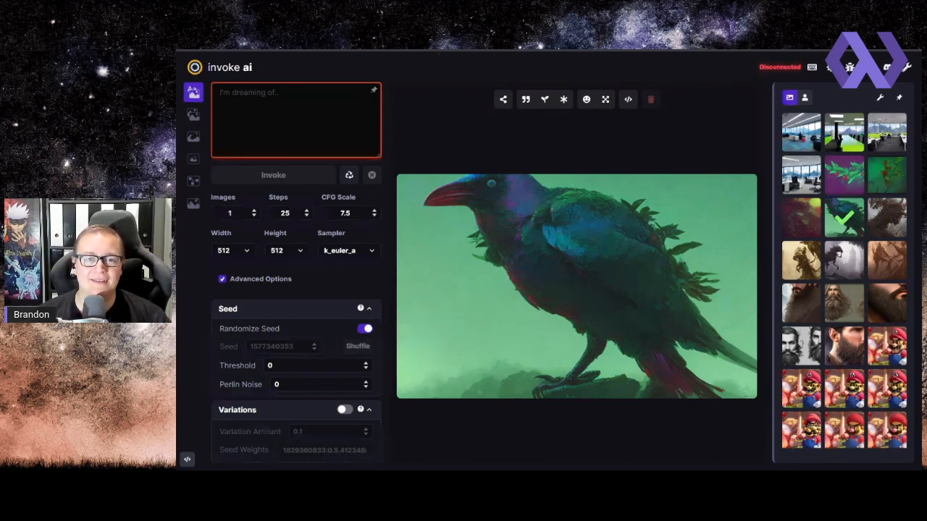
# Switch to the InvokeAI release page on GitHub and look through the repository's list of version tags
pyautogui.hotkey('ctrl', 'Tab')
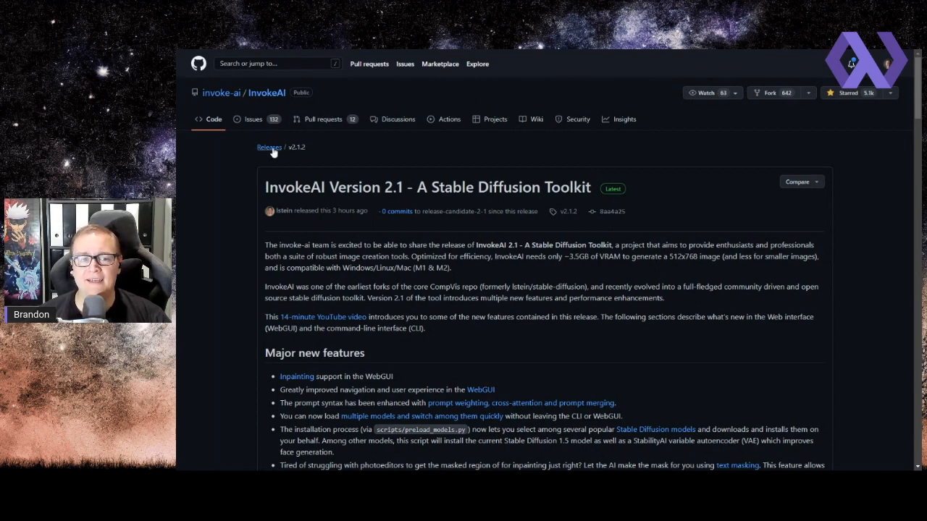
pyautogui.moveTo(421, 211); pyautogui.dragTo(489, 211)
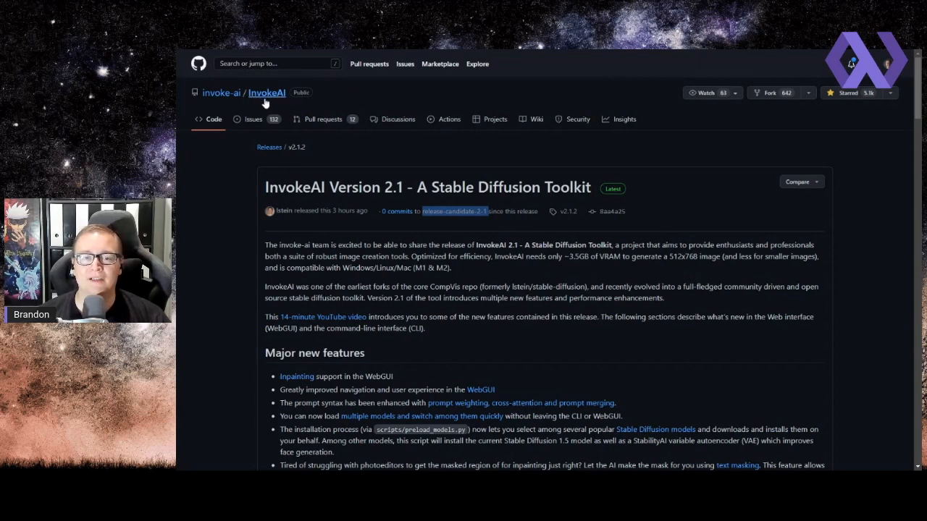
pyautogui.click(512, 153)
pyautogui.click(267, 148)
pyautogui.scroll(-15, 543, 290)
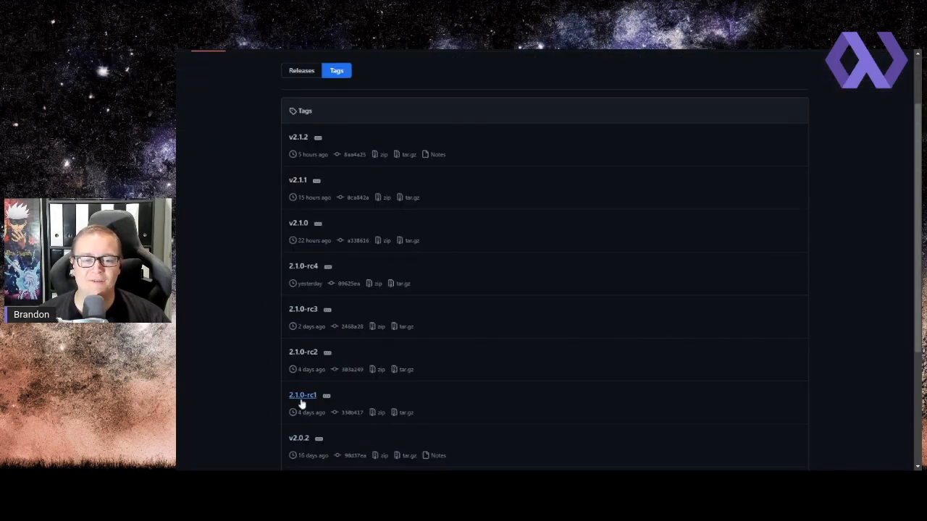
pyautogui.scroll(2, 307, 271)
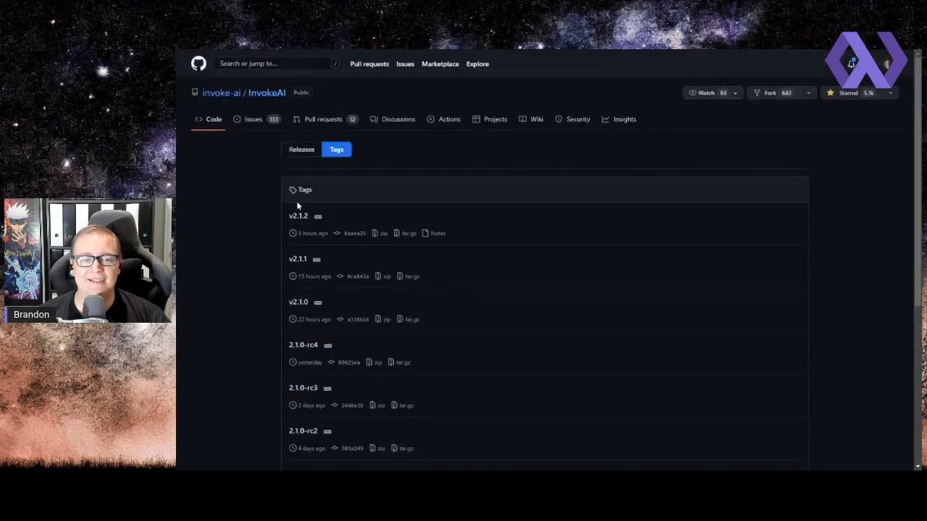
# Open the v2.1.2 release and read its introduction, checking the project's fork history and the release author's profile card
pyautogui.click(307, 216)
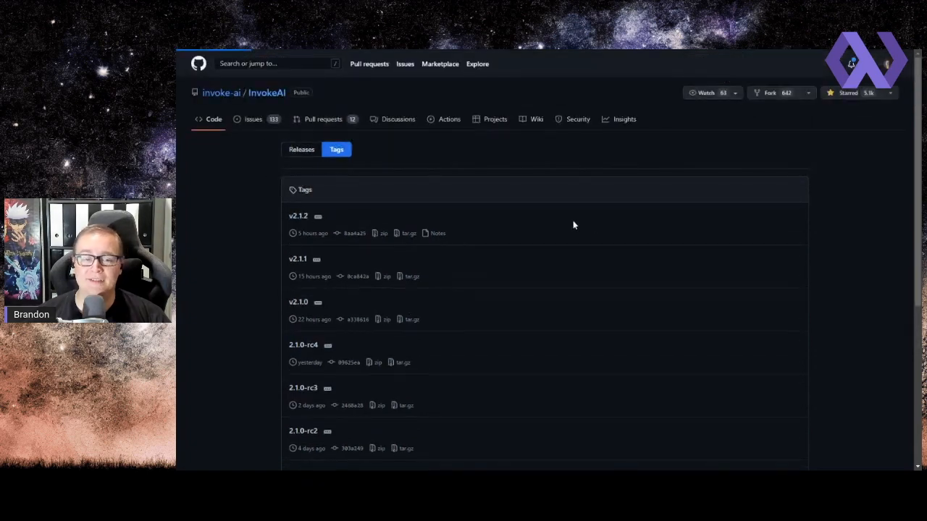
pyautogui.scroll(-5, 536, 217)
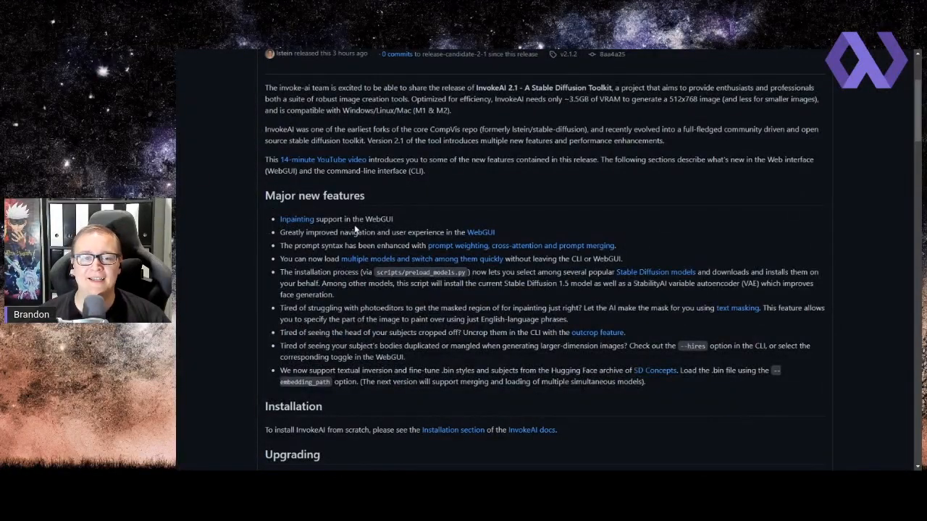
pyautogui.scroll(2, 492, 267)
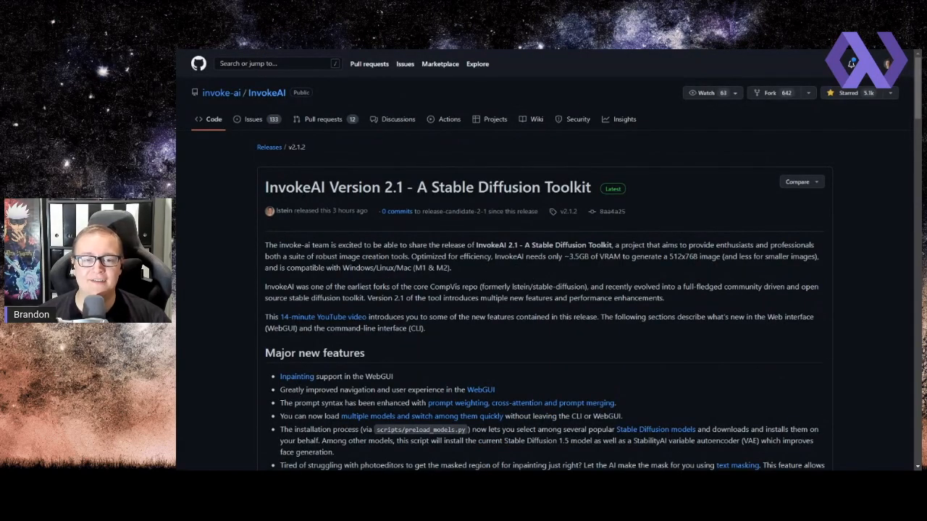
pyautogui.moveTo(311, 287); pyautogui.dragTo(478, 287)
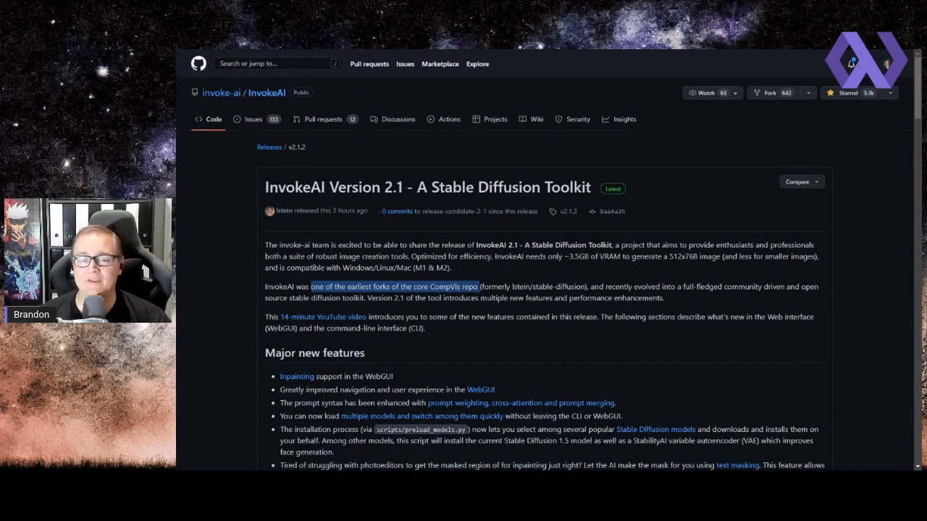
pyautogui.moveTo(512, 287); pyautogui.dragTo(581, 286)
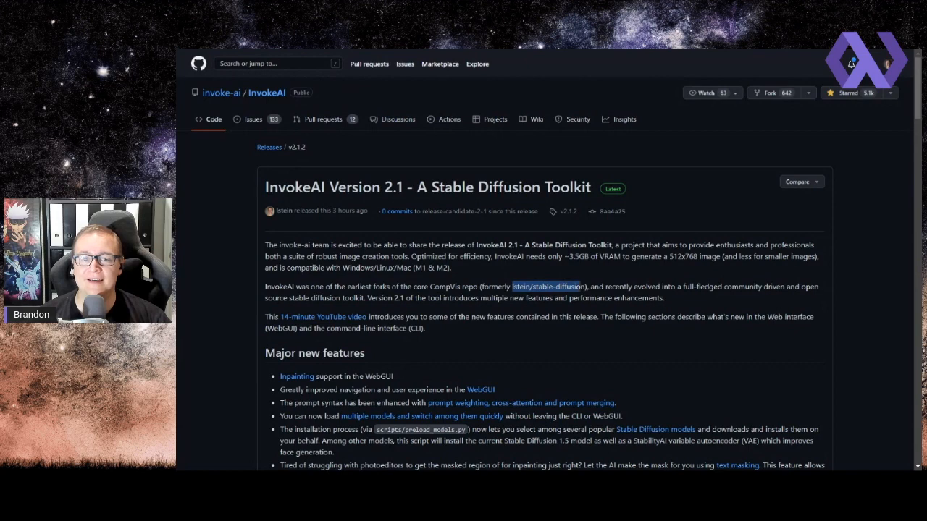
pyautogui.click(291, 219)
pyautogui.moveTo(286, 215)
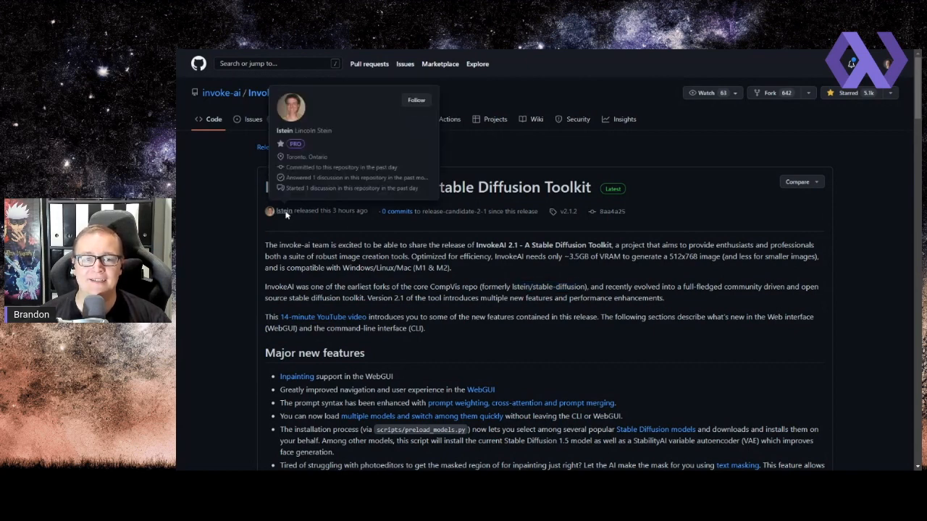
pyautogui.click(284, 211)
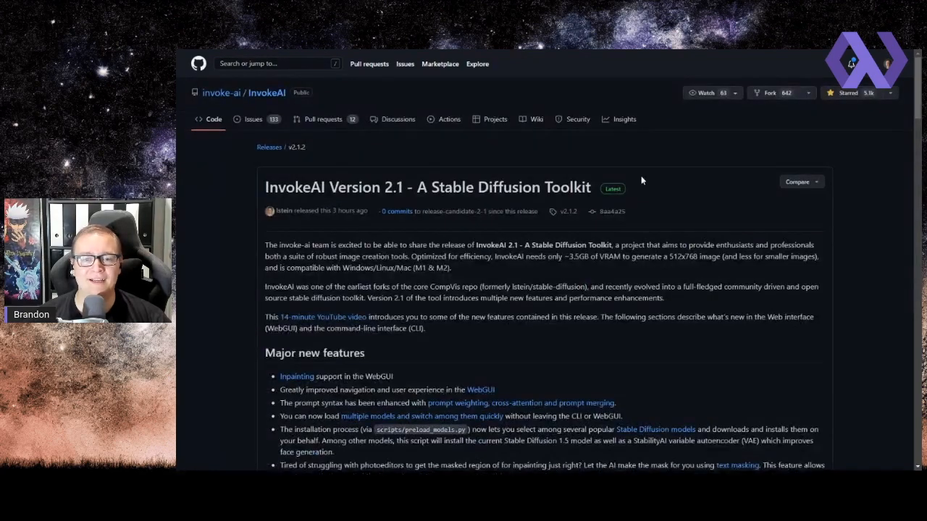
# Read how the release notes describe the toolkit's evolution and look over the Major new features list
pyautogui.scroll(-3, 548, 264)
pyautogui.moveTo(624, 208); pyautogui.dragTo(367, 219)
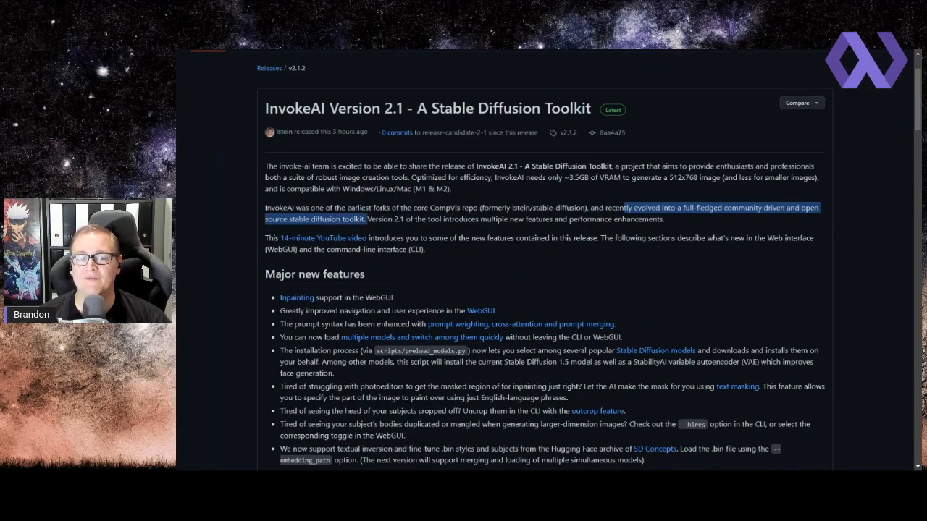
pyautogui.click(547, 210)
pyautogui.scroll(-2, 548, 210)
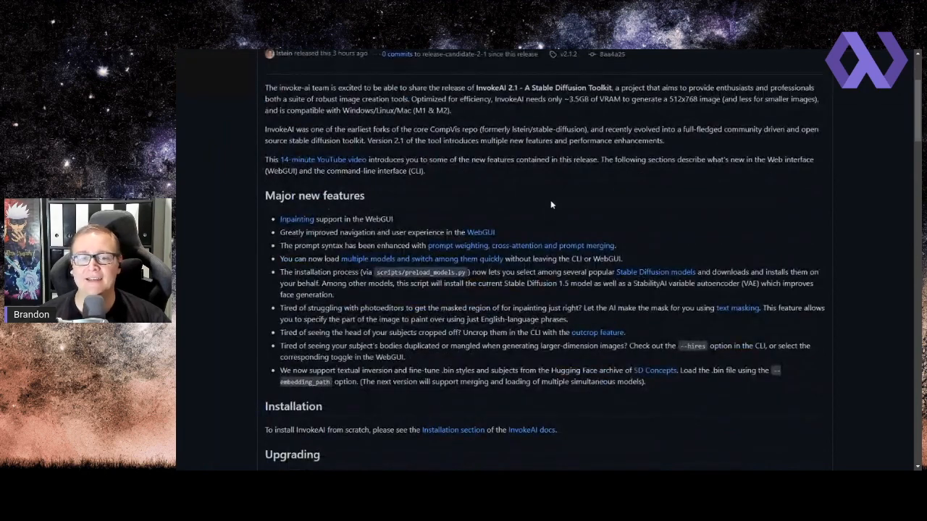
pyautogui.scroll(4, 535, 206)
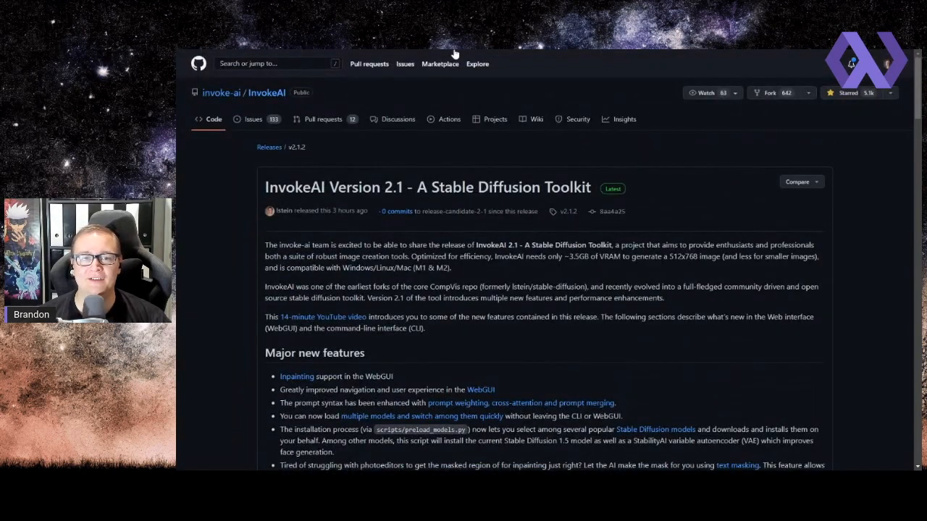
# View the Stable Diffusion Toolkit Docs home page, and look through the InvokeAI repository's file list down to the README
pyautogui.click(443, 21)
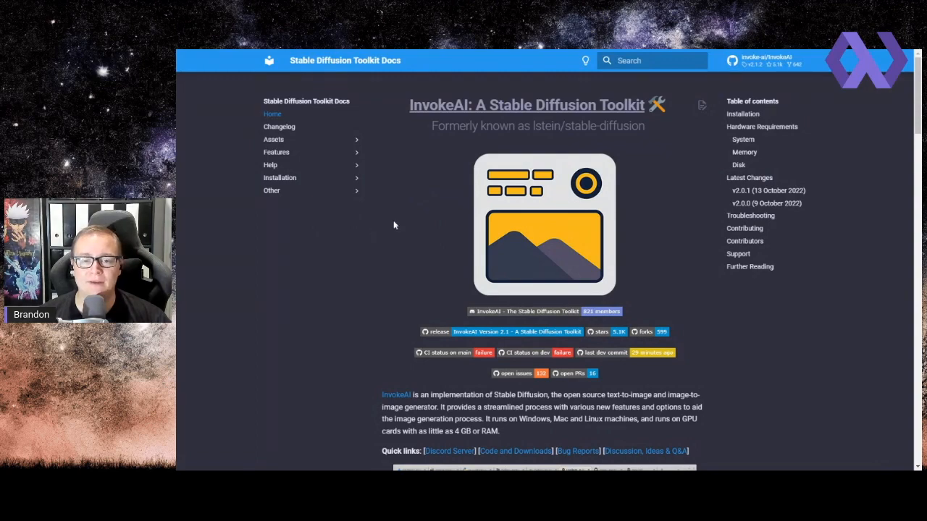
pyautogui.hotkey('ctrl', 'Tab')
pyautogui.scroll(-5, 480, 207)
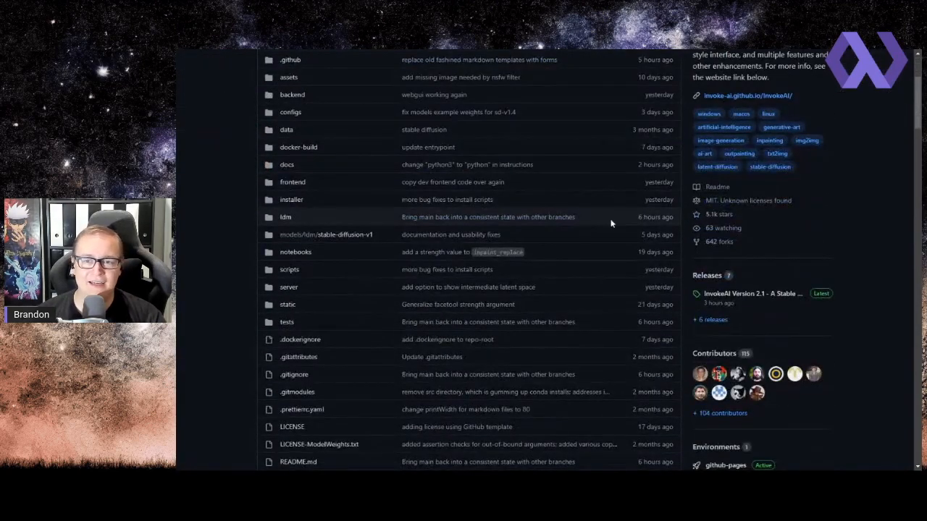
pyautogui.scroll(-3, 543, 215)
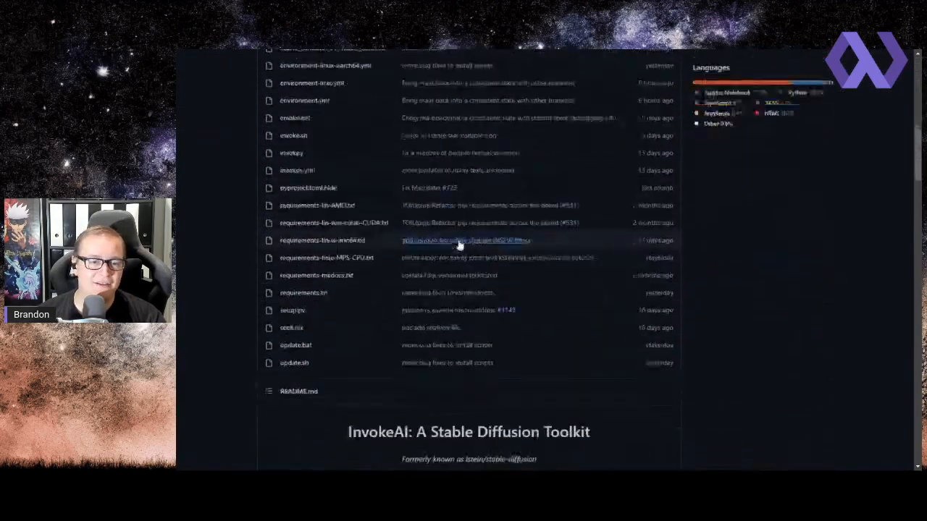
pyautogui.scroll(10, 451, 241)
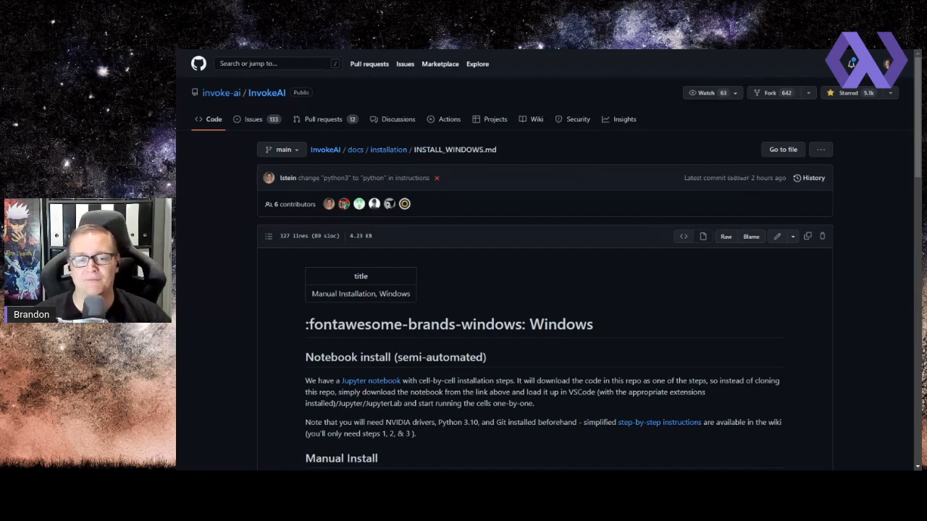
# Read the Conda manual install instructions in INSTALL_WINDOWS.md, from the Anaconda3 requirement to the commands that launch the web interface
pyautogui.scroll(-1, 599, 273)
pyautogui.scroll(1, 600, 273)
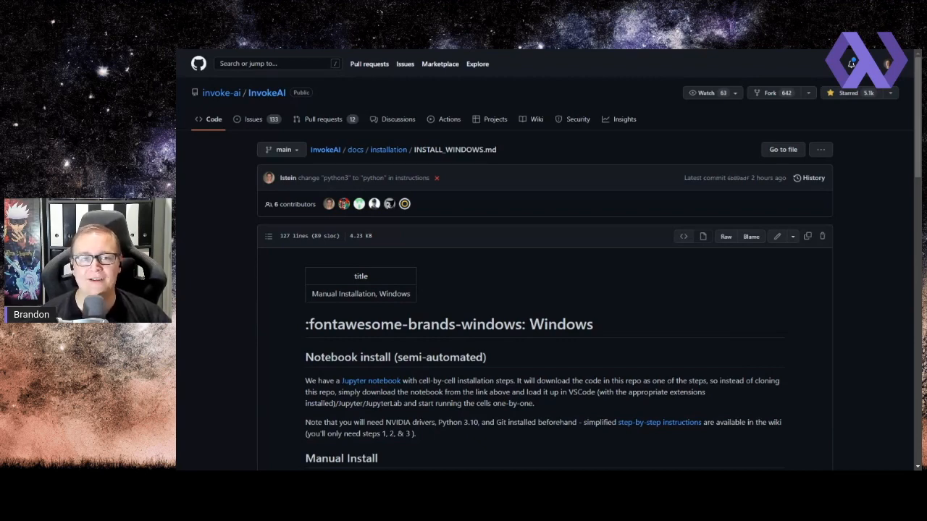
pyautogui.scroll(-5, 531, 310)
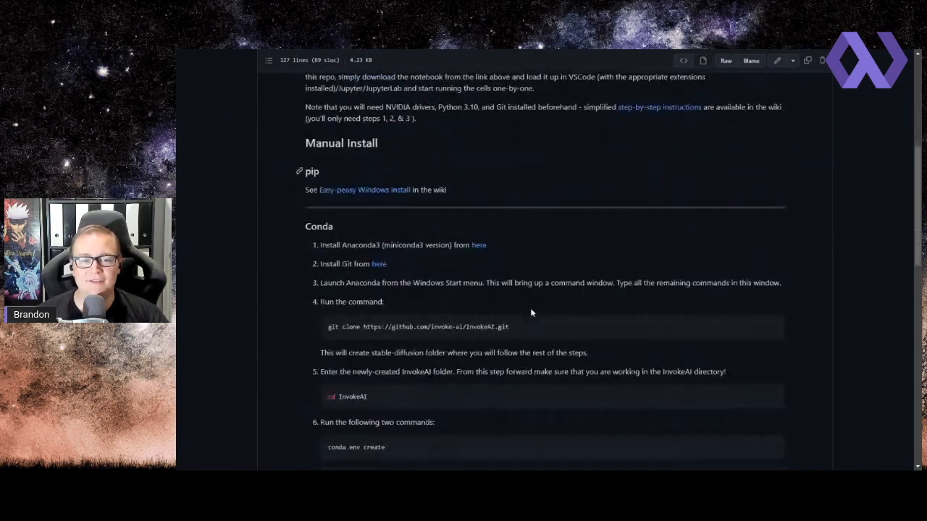
pyautogui.scroll(-1, 536, 307)
pyautogui.moveTo(320, 167); pyautogui.dragTo(433, 166)
pyautogui.doubleClick(407, 167)
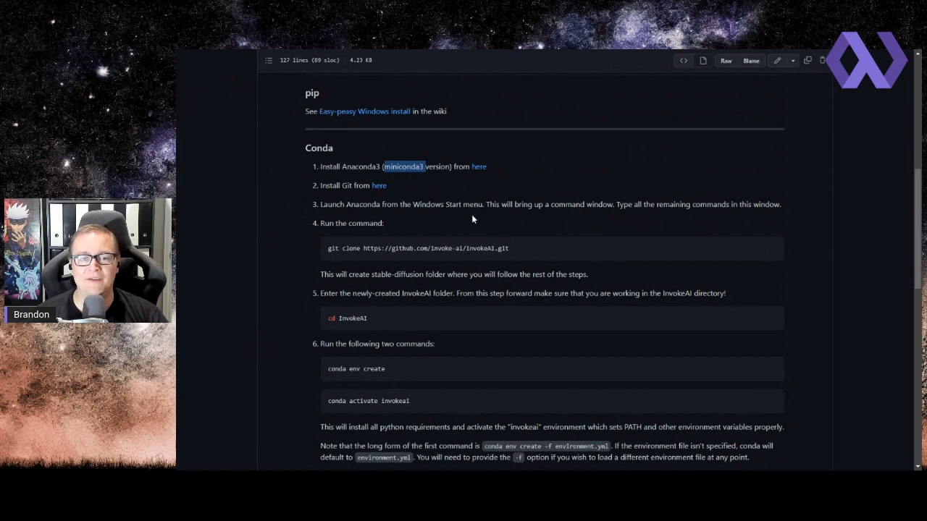
pyautogui.scroll(-1, 474, 259)
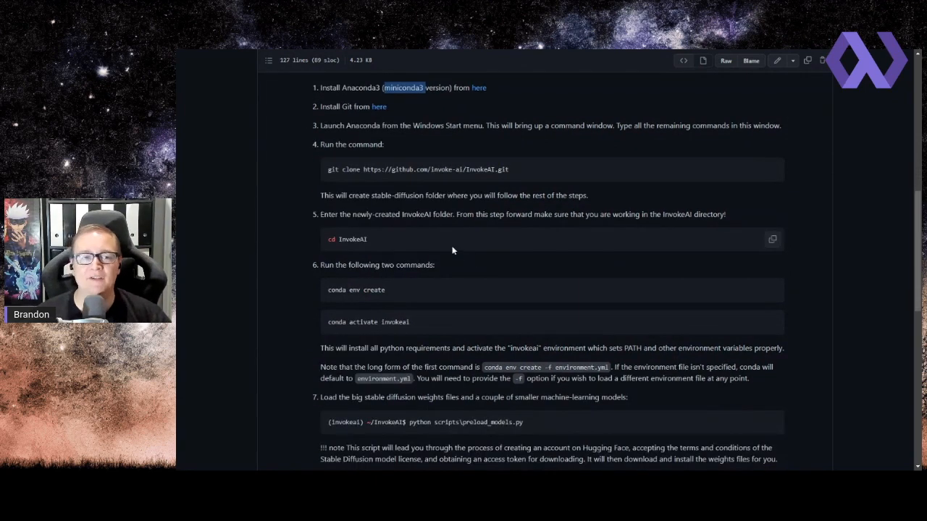
pyautogui.scroll(1, 459, 239)
pyautogui.scroll(-1, 467, 234)
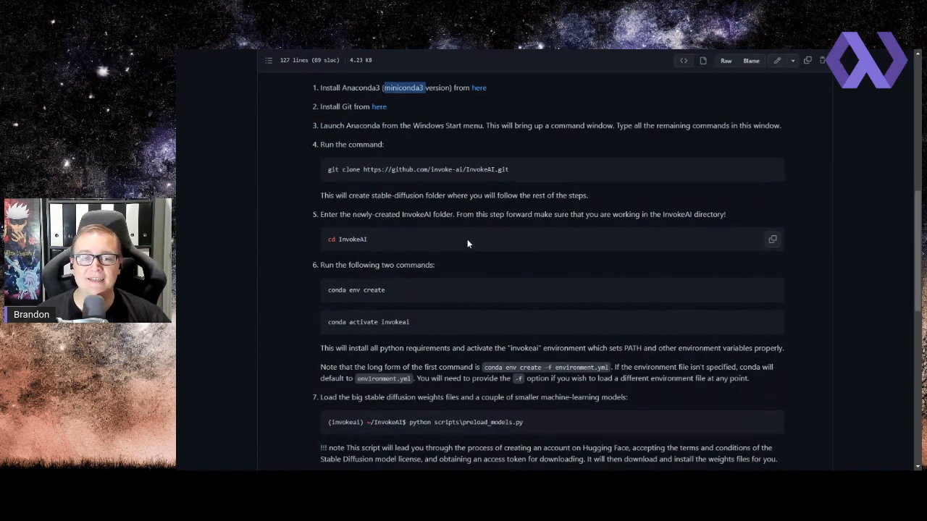
pyautogui.scroll(-2, 467, 242)
pyautogui.scroll(-3, 579, 275)
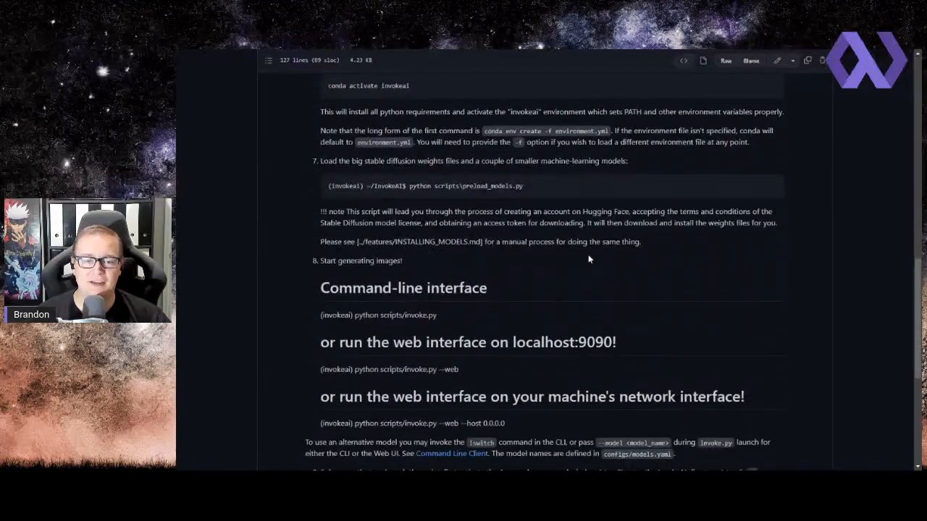
pyautogui.scroll(4, 558, 302)
pyautogui.scroll(6, 557, 302)
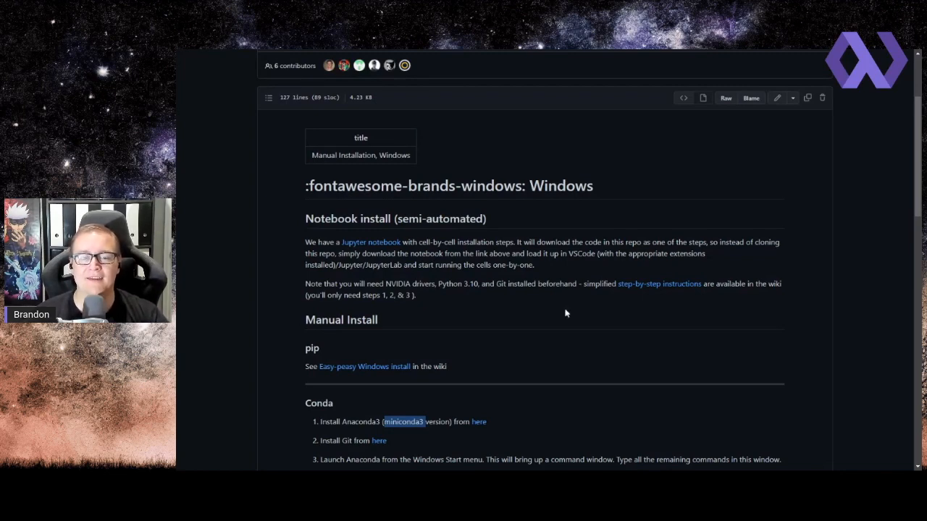
# Review the Notebook and Manual Install sections of INSTALL_WINDOWS.md and open the Easy-peasy Windows install wiki page
pyautogui.scroll(-2, 567, 313)
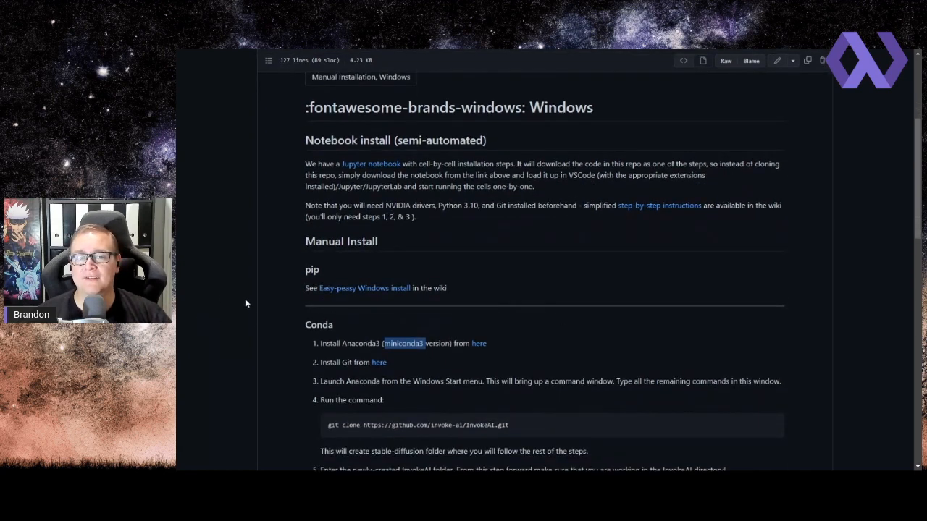
pyautogui.scroll(-2, 245, 298)
pyautogui.scroll(2, 245, 297)
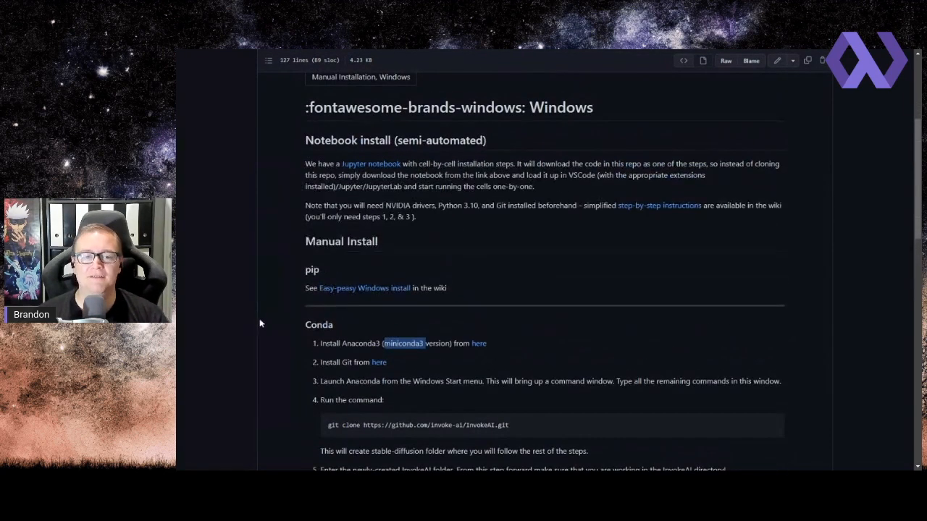
pyautogui.scroll(4, 252, 301)
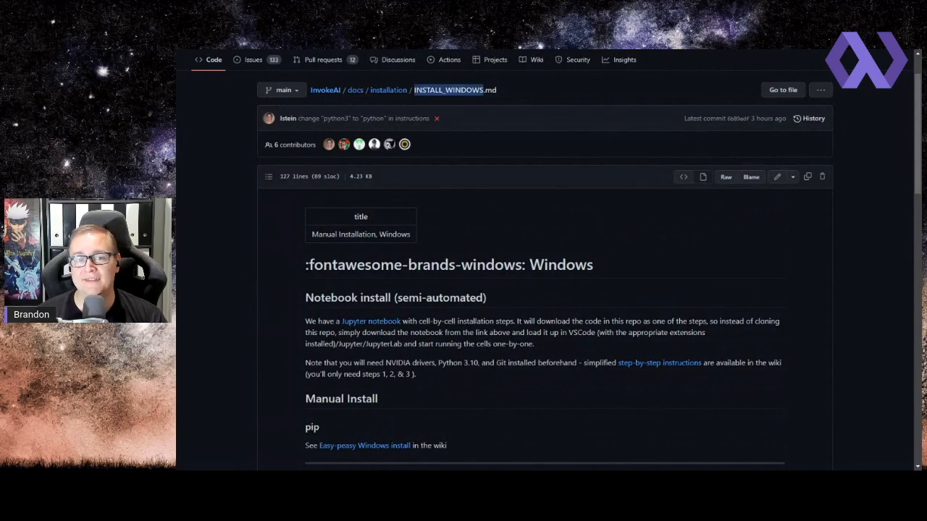
pyautogui.scroll(-2, 251, 289)
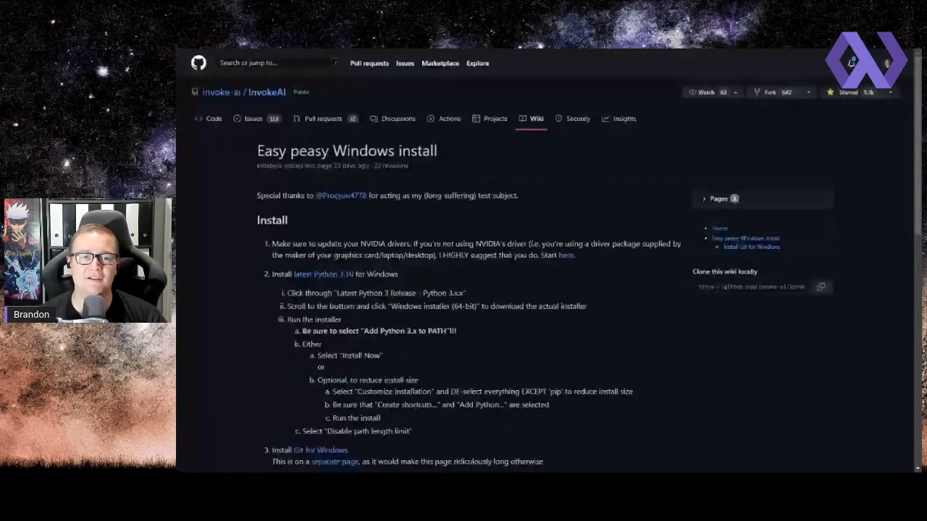
# Examine the wiki's Windows install steps, covering the Python, Git and terminal prerequisites and the virtual environment and model preload commands
pyautogui.scroll(-6, 475, 223)
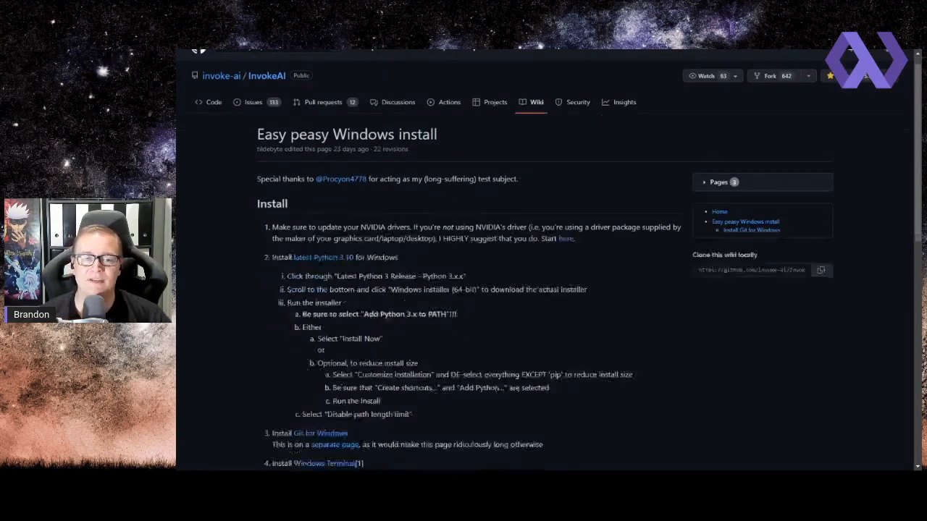
pyautogui.moveTo(321, 230); pyautogui.dragTo(346, 230)
pyautogui.click(342, 231)
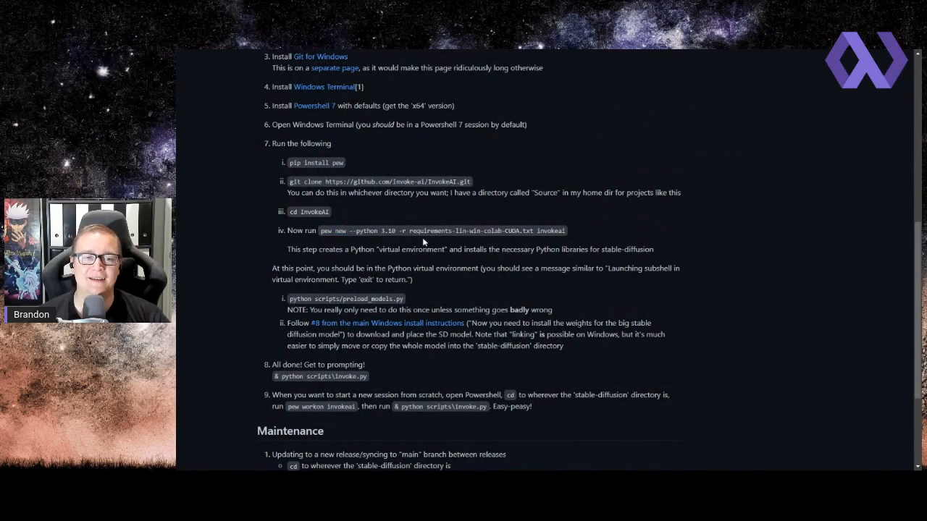
pyautogui.scroll(-3, 265, 224)
pyautogui.scroll(3, 267, 237)
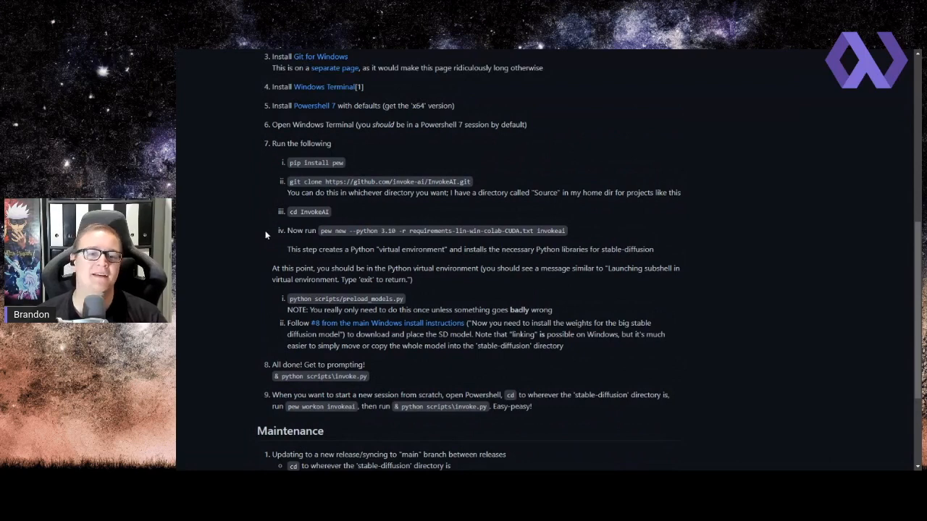
pyautogui.scroll(1, 264, 228)
pyautogui.scroll(1, 263, 228)
pyautogui.scroll(-3, 264, 228)
pyautogui.scroll(4, 264, 234)
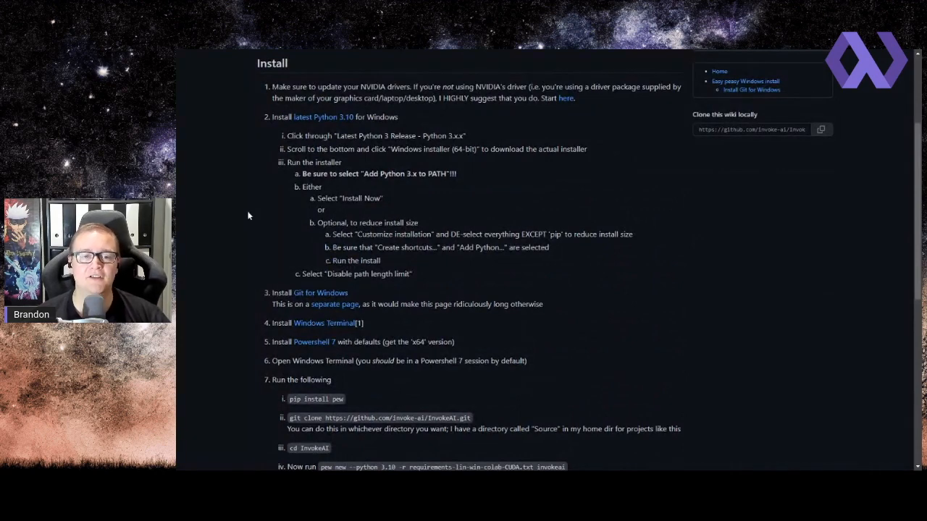
pyautogui.scroll(-2, 413, 210)
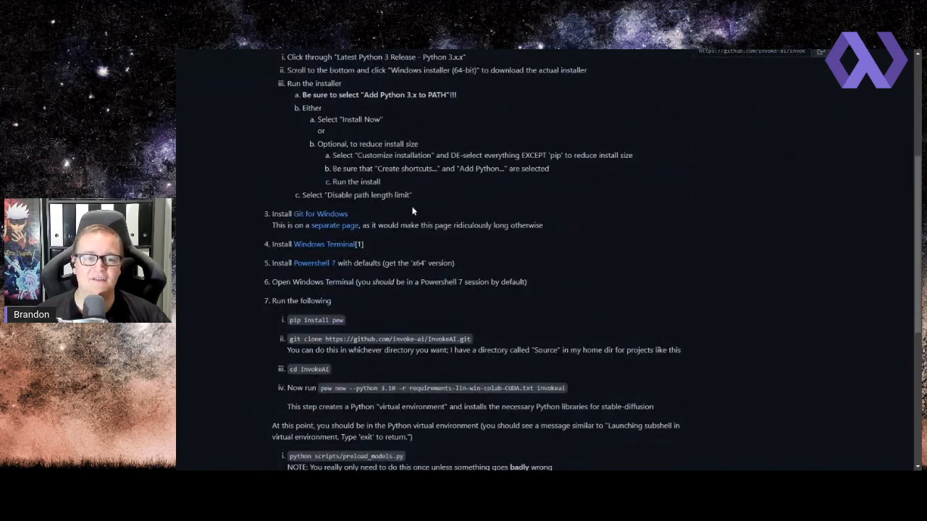
pyautogui.scroll(-2, 413, 210)
pyautogui.scroll(4, 413, 211)
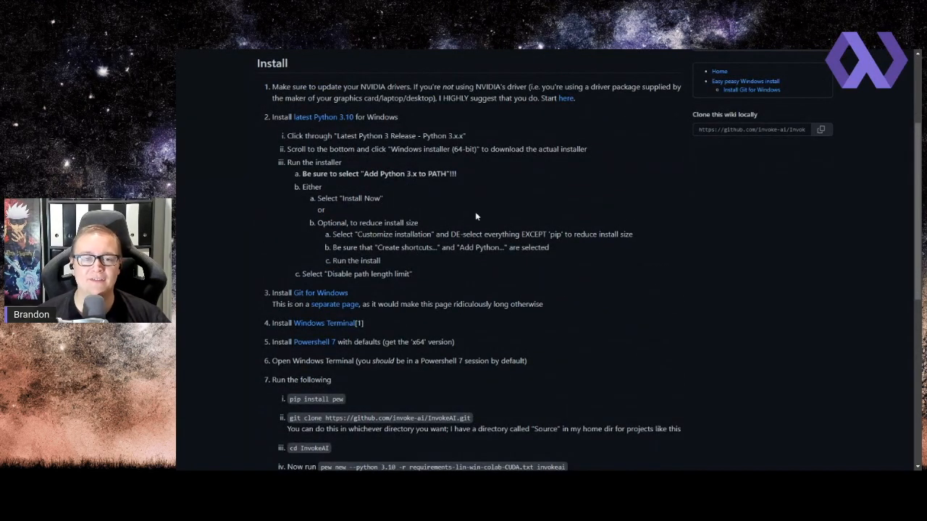
# Read wiki install steps 3 to 7, from Git and Powershell 7 to the pew virtual environment and python scripts/preload_models.py commands
pyautogui.scroll(-3, 493, 218)
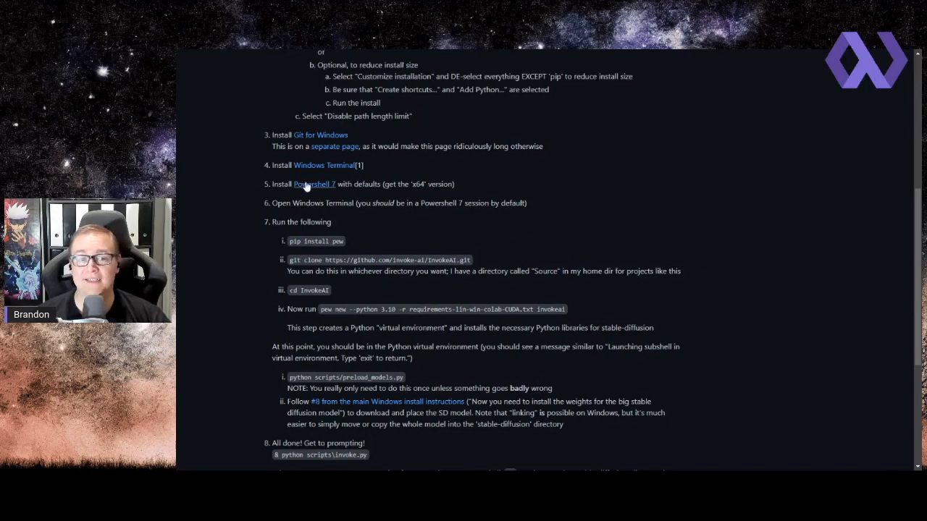
pyautogui.scroll(-4, 550, 243)
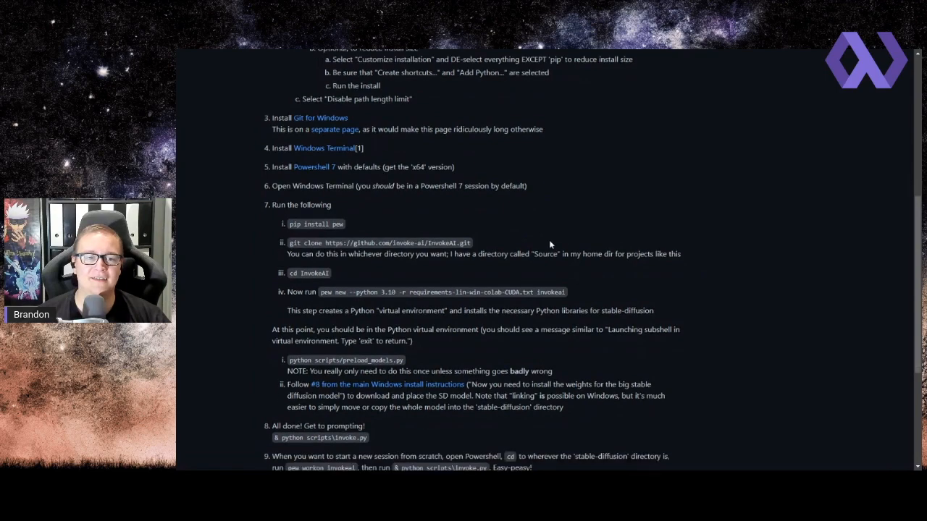
pyautogui.scroll(1, 251, 169)
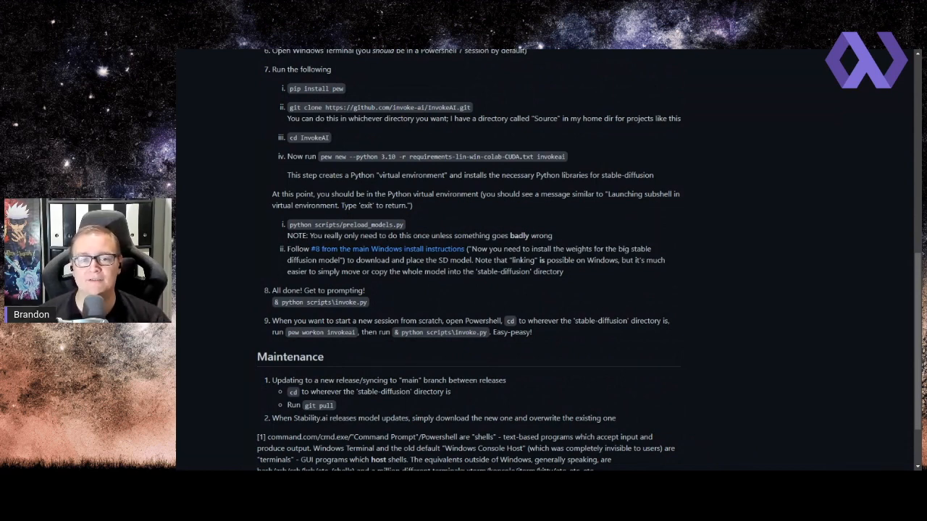
pyautogui.moveTo(326, 176); pyautogui.dragTo(371, 156)
pyautogui.click(461, 172)
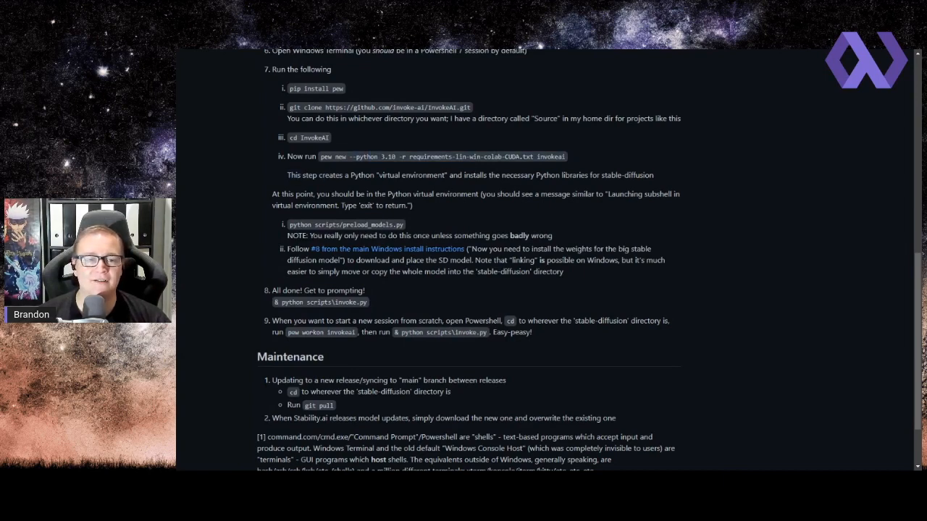
pyautogui.scroll(-2, 464, 174)
pyautogui.moveTo(290, 146); pyautogui.dragTo(418, 149)
pyautogui.click(511, 142)
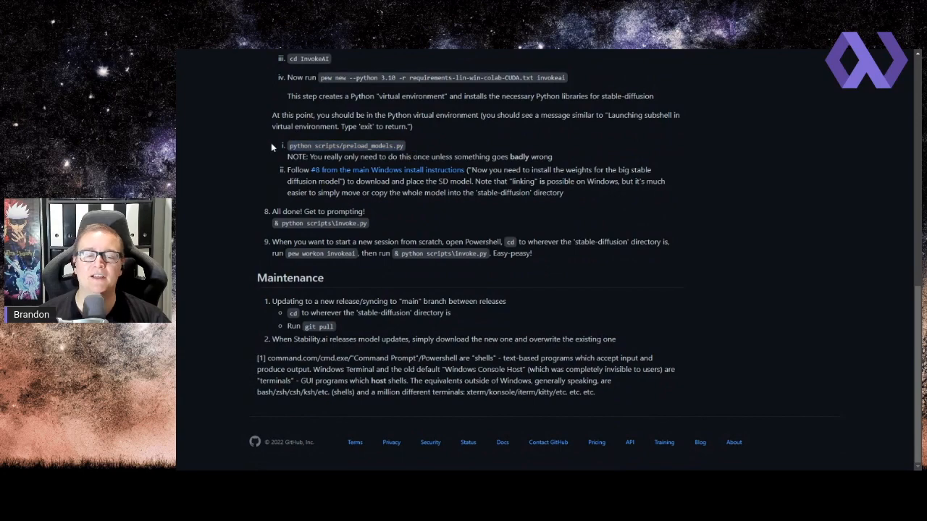
# Review the rest of the wiki page, covering model weights placement, starting invoke.py and the Maintenance section
pyautogui.scroll(3, 273, 145)
pyautogui.scroll(-3, 369, 210)
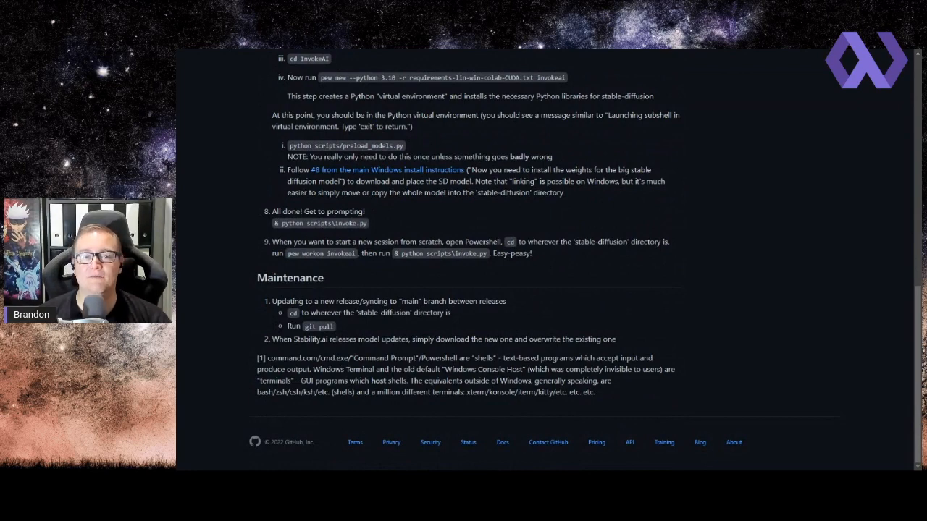
pyautogui.scroll(2, 319, 206)
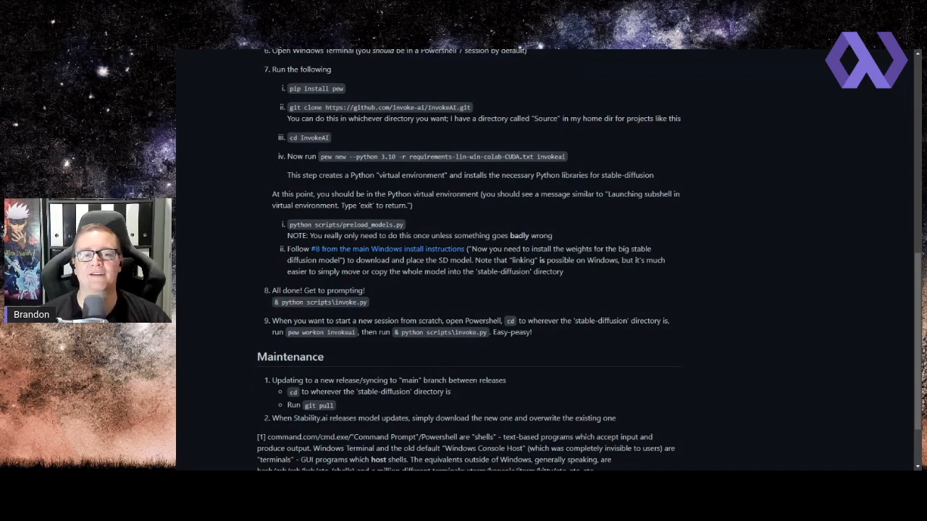
pyautogui.scroll(-1, 528, 218)
pyautogui.scroll(2, 476, 233)
pyautogui.scroll(-2, 423, 244)
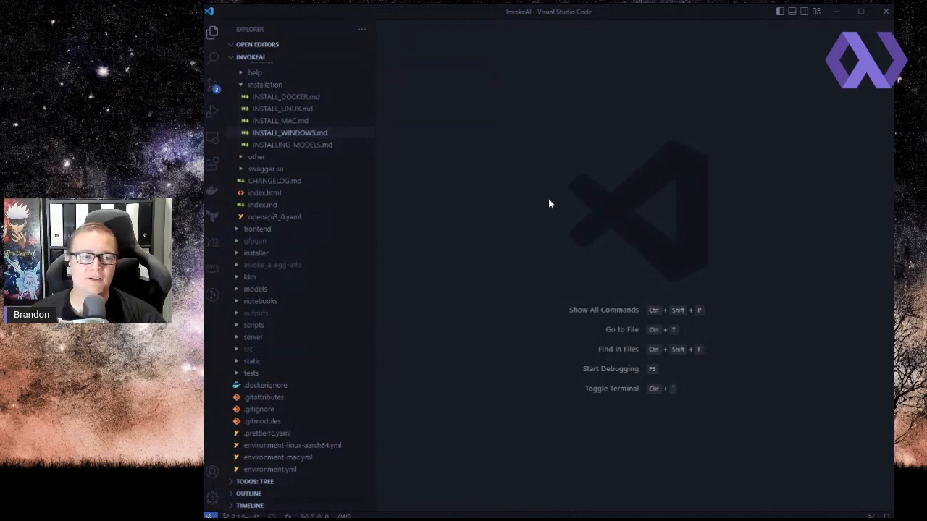
# Switch to Visual Studio Code and open requirements-lin-win-colab-CUDA.txt from the InvokeAI project
pyautogui.scroll(-3, 263, 263)
pyautogui.scroll(-5, 263, 261)
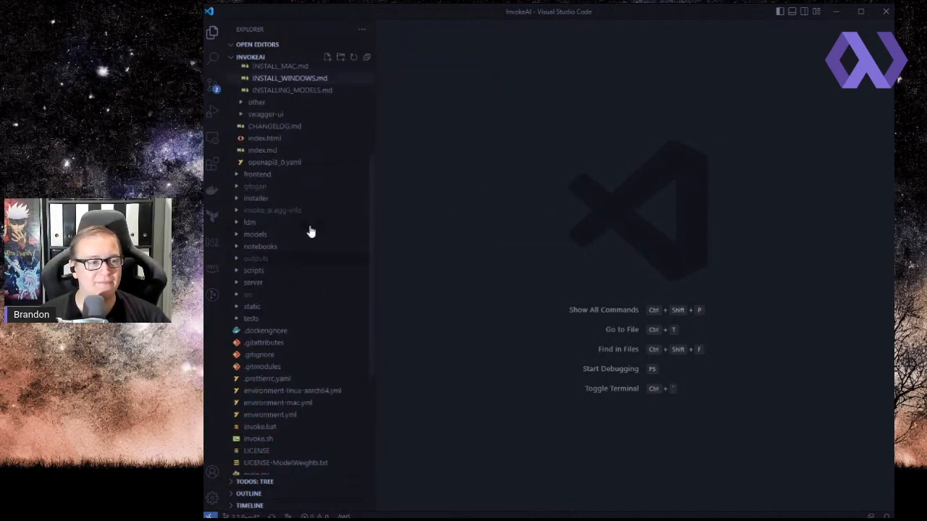
pyautogui.click(265, 372)
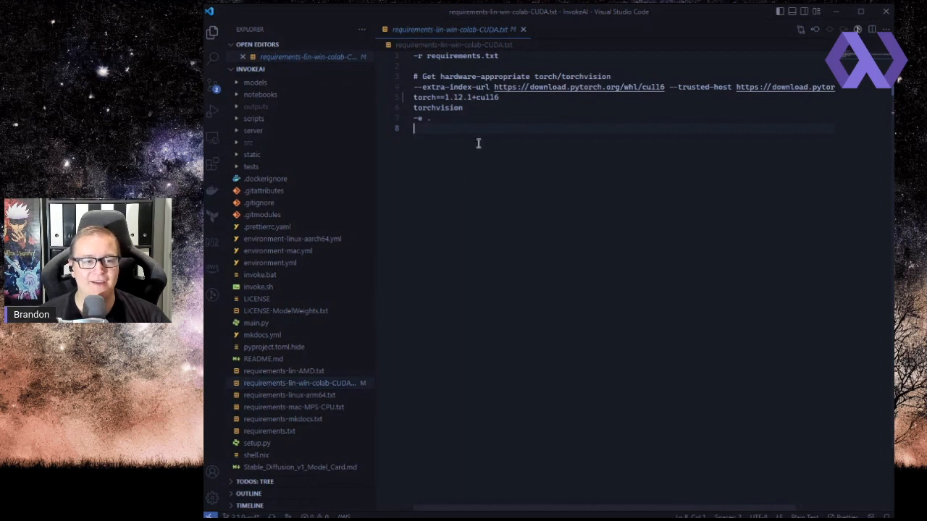
# Delete the ==1.12.1+cu116 version pin from the torch line and undo the deletion
pyautogui.moveTo(443, 98); pyautogui.dragTo(549, 101)
pyautogui.click(552, 101)
pyautogui.press('BackSpace')
pyautogui.press('BackSpace')
pyautogui.press('BackSpace')
pyautogui.press('BackSpace')
pyautogui.press('BackSpace')
pyautogui.press('BackSpace')
pyautogui.press('BackSpace')
pyautogui.press('BackSpace')
pyautogui.press('BackSpace')
pyautogui.press('BackSpace')
pyautogui.press('BackSpace')
pyautogui.press('BackSpace')
pyautogui.press('BackSpace')
pyautogui.press('BackSpace')
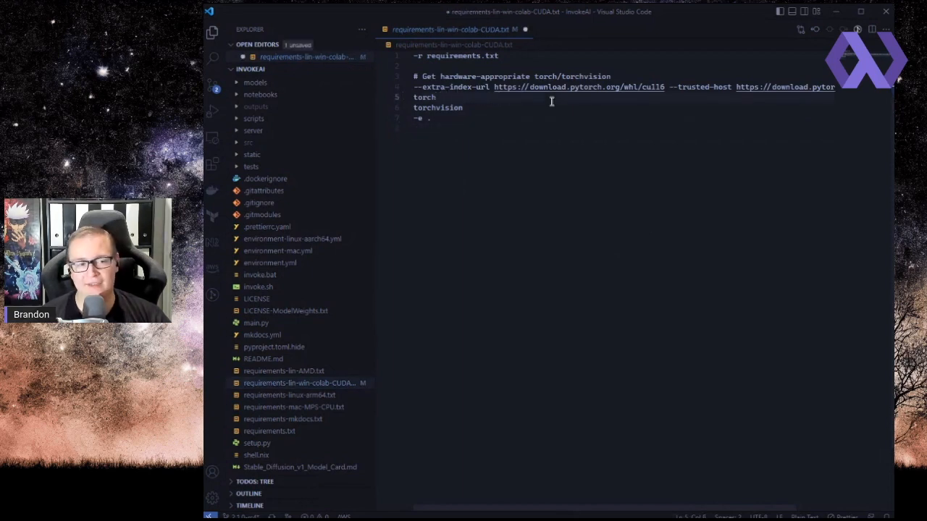
pyautogui.click(539, 202)
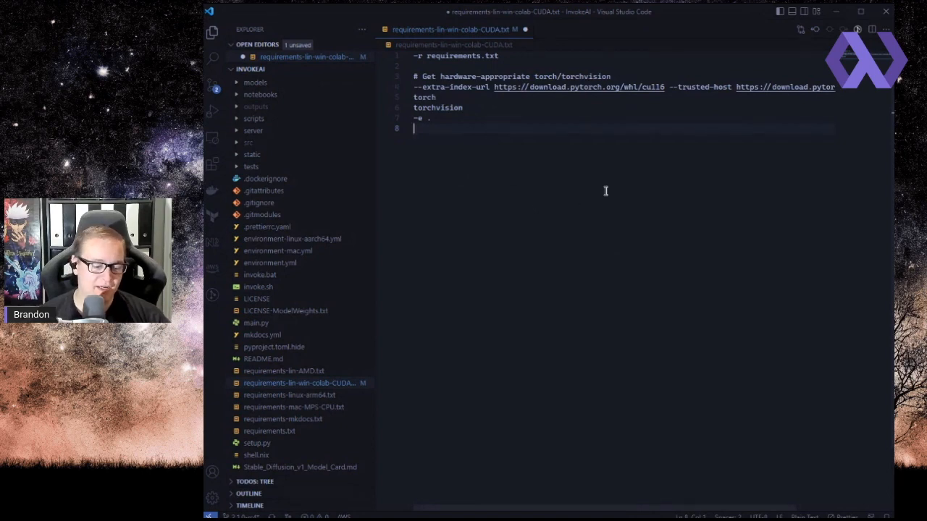
pyautogui.hotkey('ctrl', 'z')
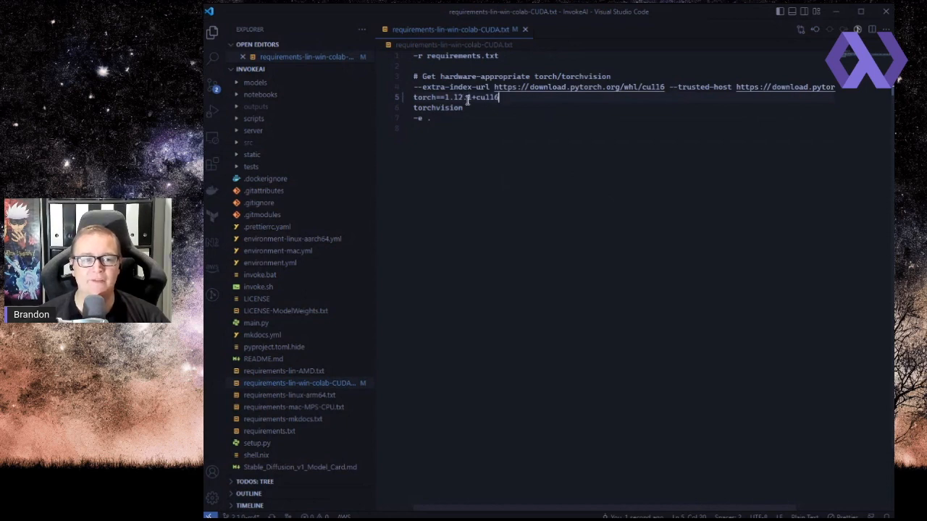
# Examine the +cu116 suffix on the torch line and the PyTorch extra index URL above it
pyautogui.moveTo(472, 98); pyautogui.dragTo(502, 98)
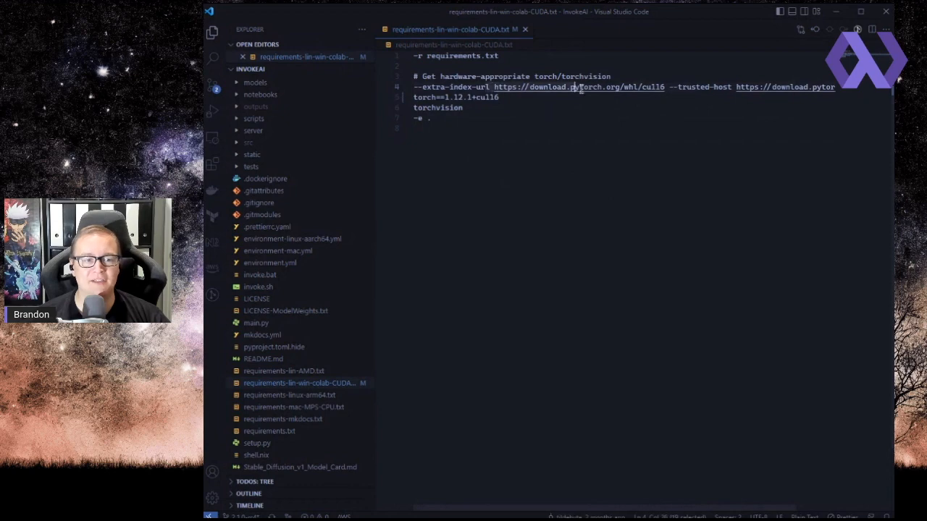
pyautogui.click(623, 87)
pyautogui.click(648, 88)
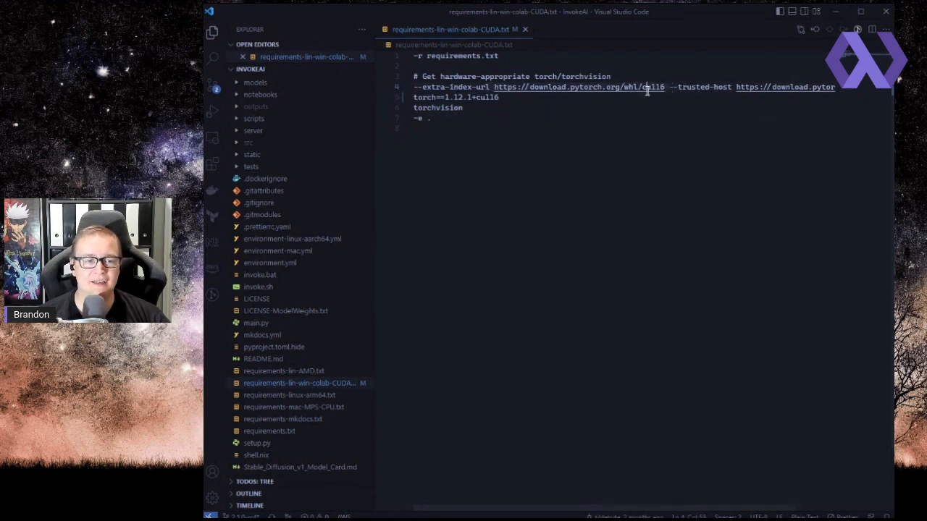
pyautogui.moveTo(669, 88); pyautogui.dragTo(491, 92)
pyautogui.click(507, 97)
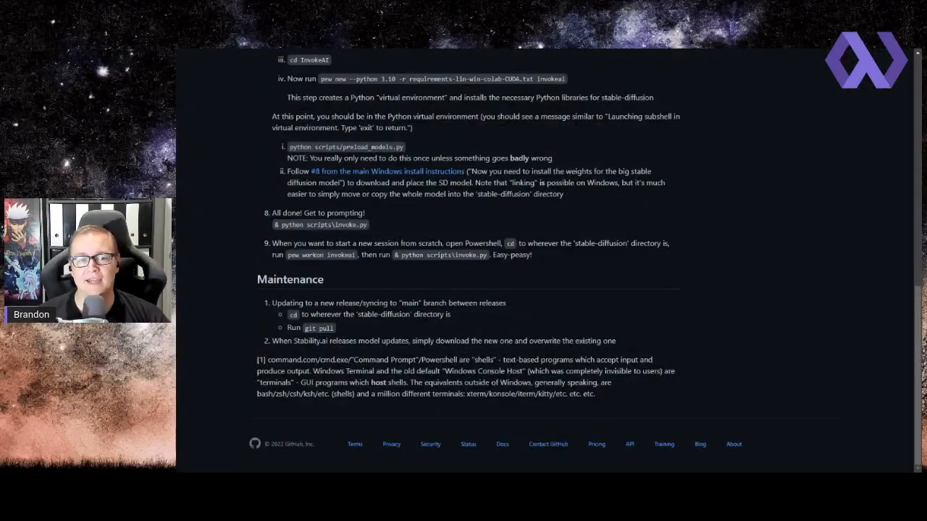
# Return to the GitHub wiki page and review the python scripts\invoke.py and python scripts/preload_models.py commands
pyautogui.moveTo(274, 225); pyautogui.dragTo(363, 232)
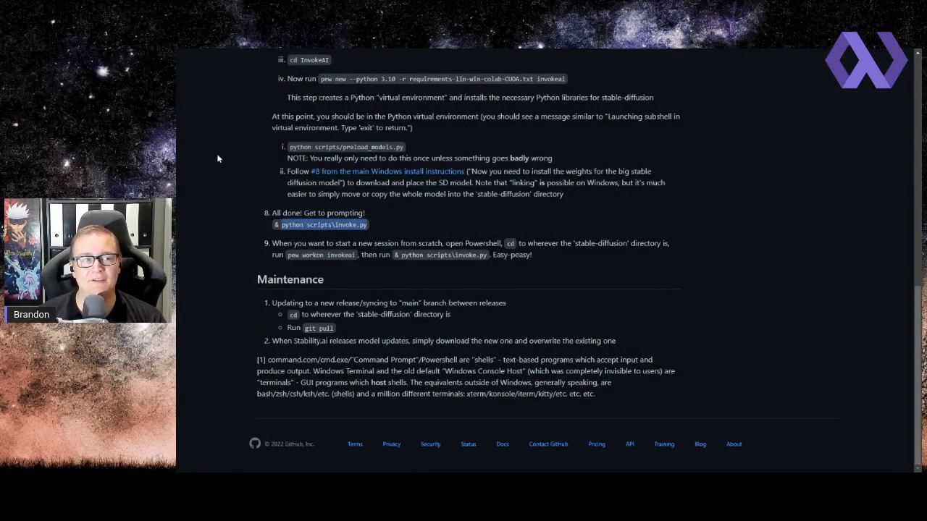
pyautogui.scroll(1, 405, 217)
pyautogui.moveTo(290, 226); pyautogui.dragTo(407, 232)
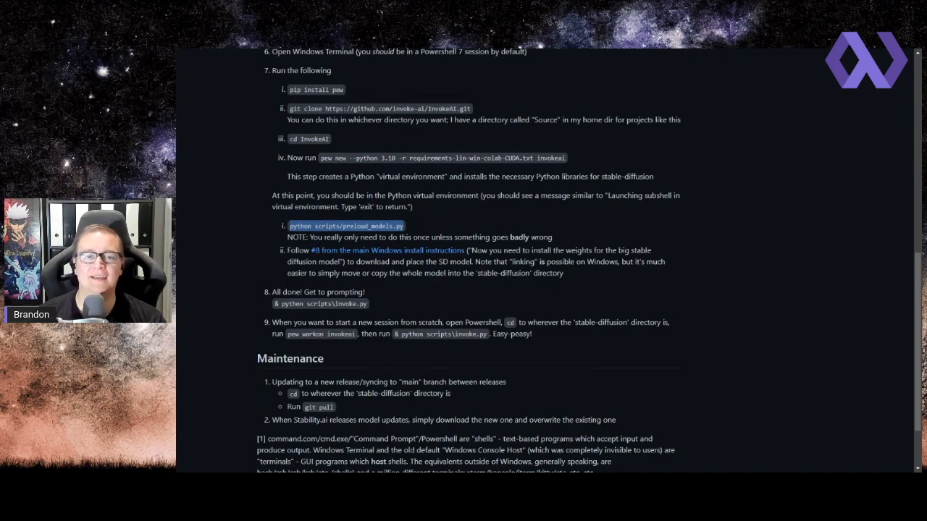
pyautogui.click(436, 229)
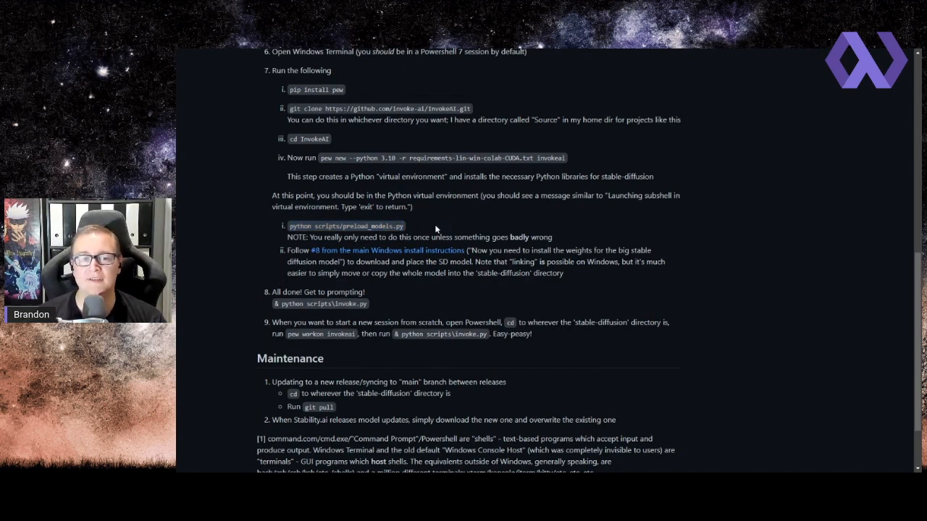
pyautogui.moveTo(412, 229)
pyautogui.mouseDown()
pyautogui.moveTo(293, 237)
pyautogui.moveTo(410, 230)
pyautogui.mouseUp()
pyautogui.click(291, 237)
pyautogui.hotkey('alt', 'Tab')
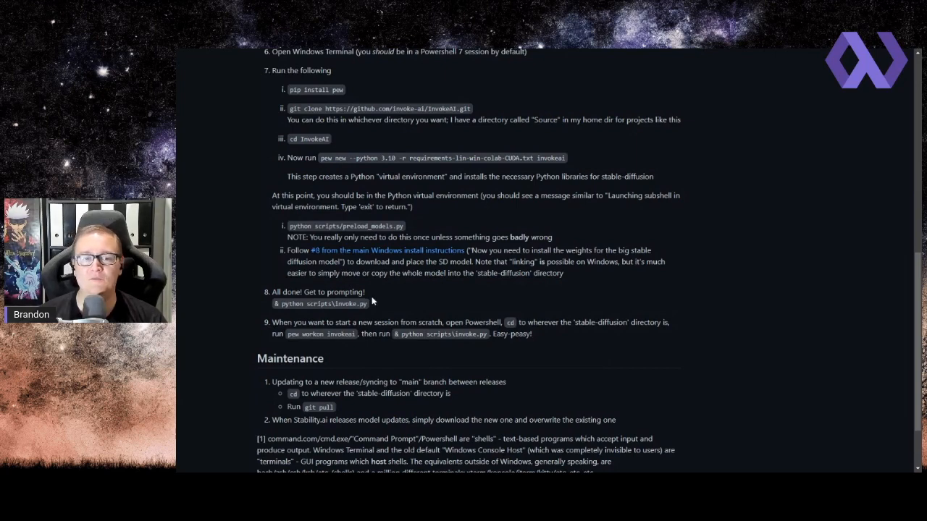
# Check the Maintenance section and the step 9 command for starting invoke.py in a new session
pyautogui.scroll(-2, 386, 310)
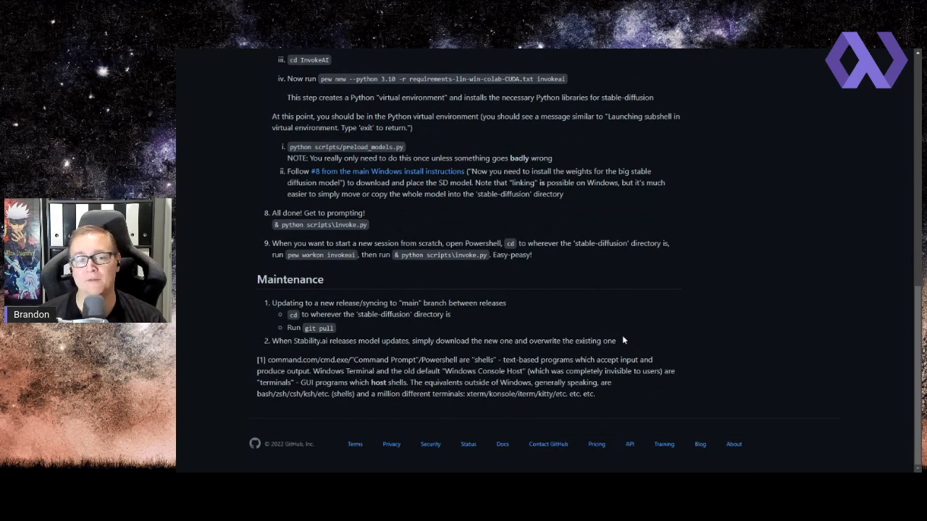
pyautogui.scroll(2, 520, 297)
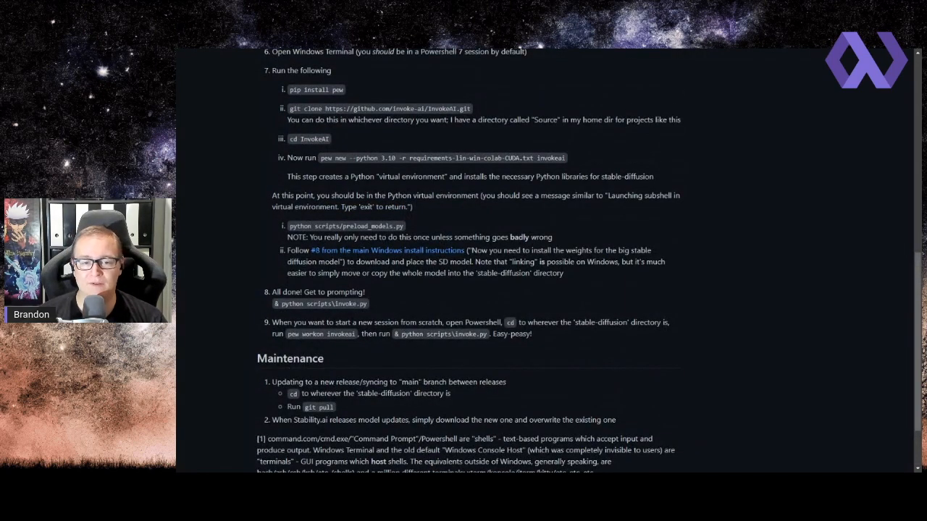
pyautogui.moveTo(395, 335); pyautogui.dragTo(490, 336)
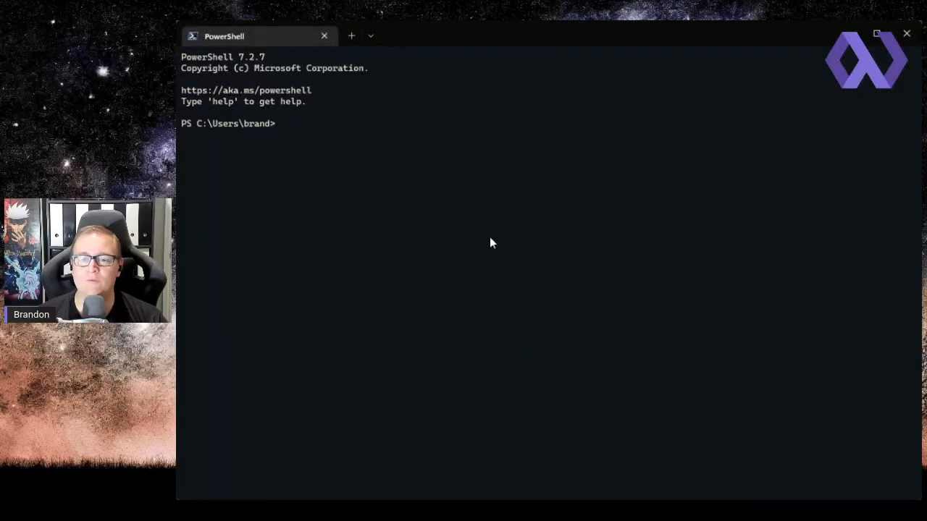
# Switch to Windows Terminal and view the list of available shell profiles
pyautogui.click(372, 35)
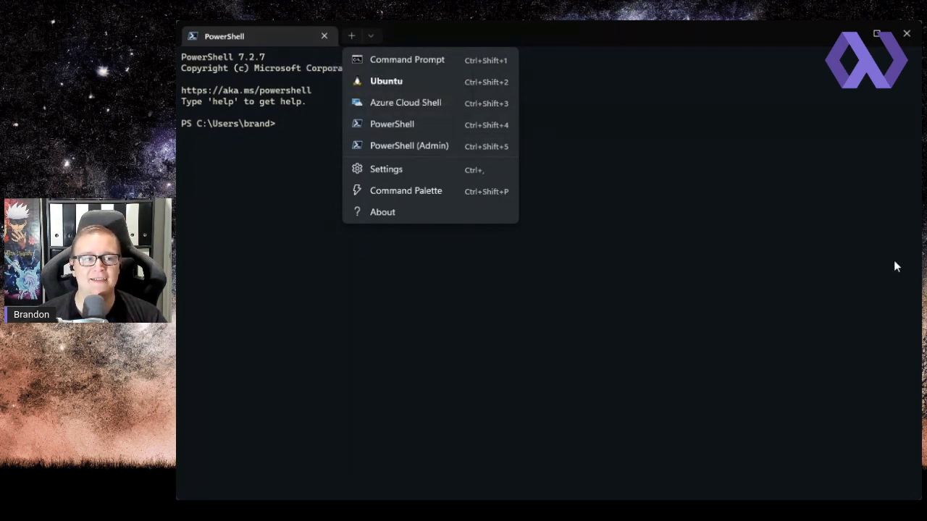
pyautogui.click(667, 349)
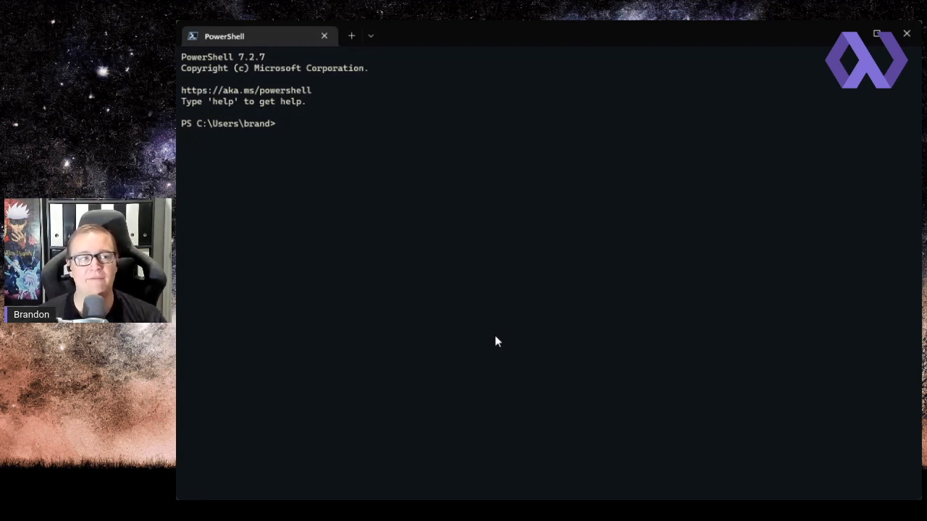
# Change the PowerShell working directory to .\Pictures\InvokeAI\
pyautogui.write('cd')
pyautogui.press('BackSpace')
pyautogui.press('BackSpace')
pyautogui.press('Up')
pyautogui.press('Up')
pyautogui.press('Up')
pyautogui.press('Up')
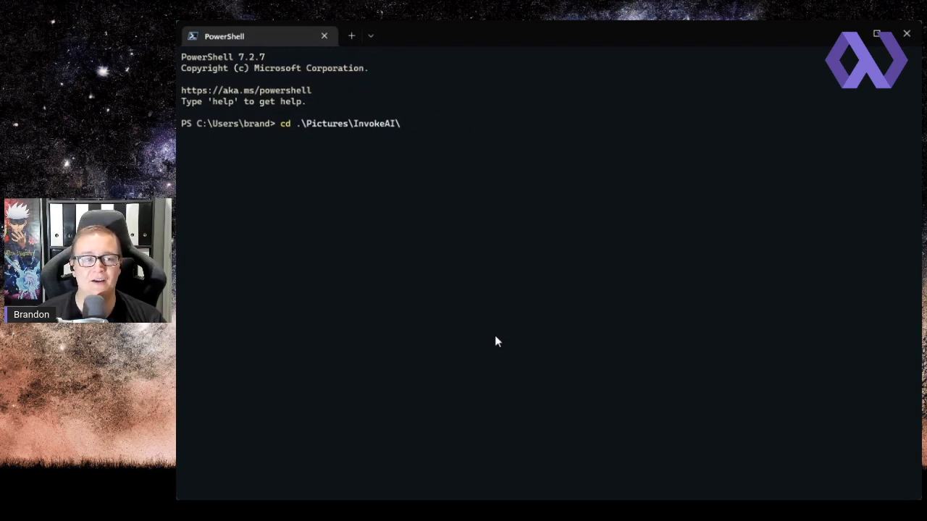
pyautogui.press('Return')
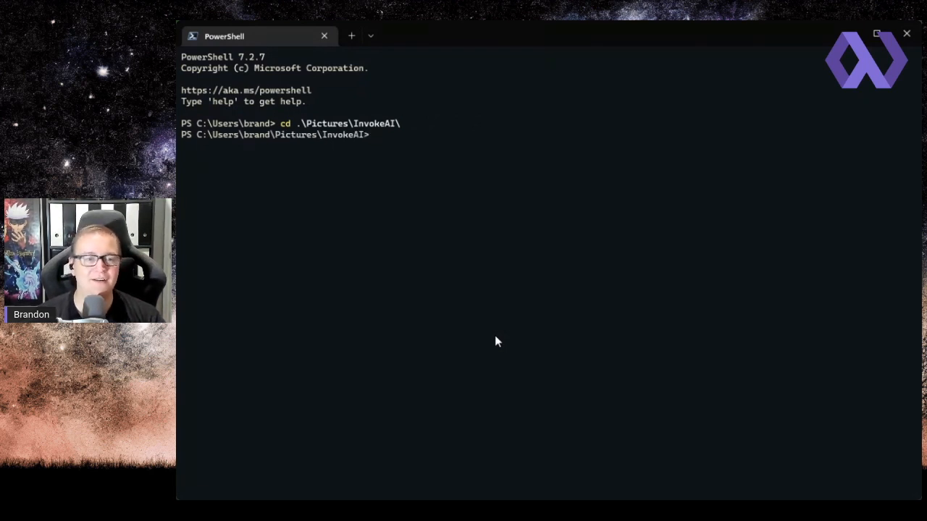
# Activate the invokeai virtual environment by running pew workon invokeai
pyautogui.write('workon')
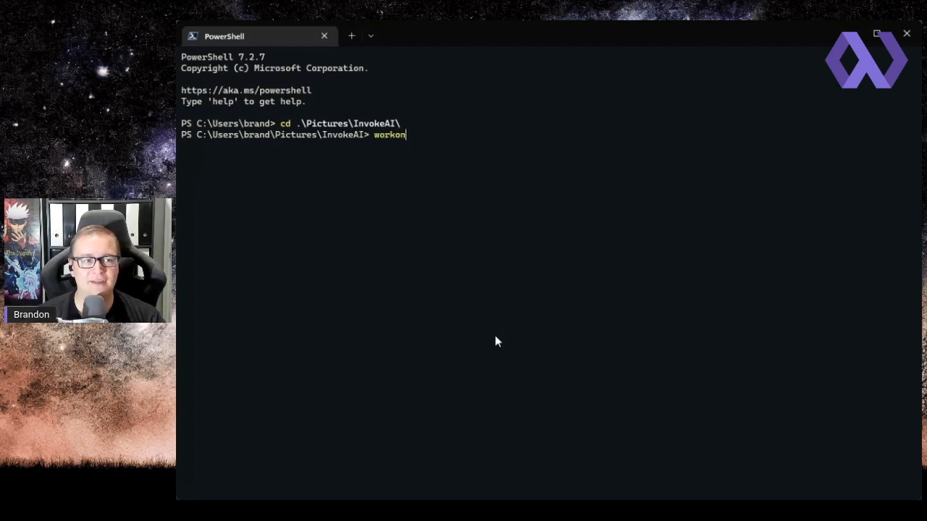
pyautogui.write(' env ')
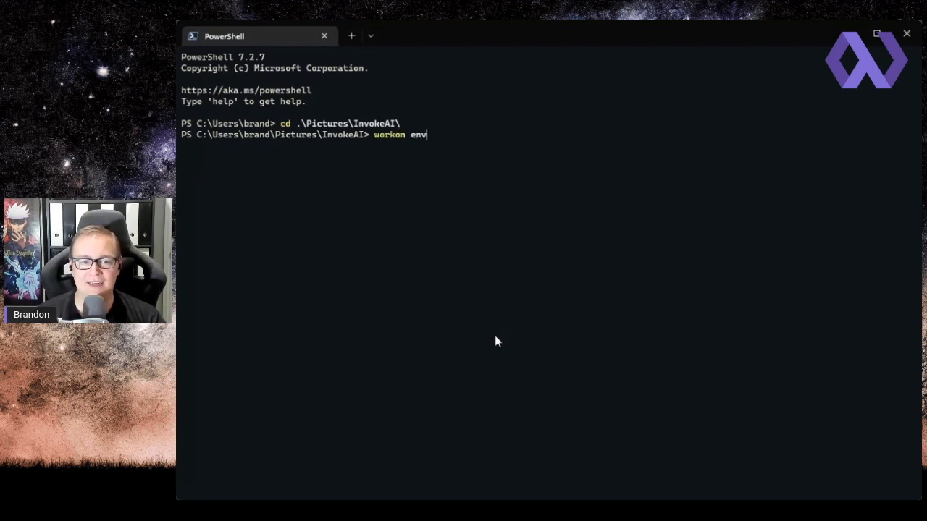
pyautogui.write('invokeai')
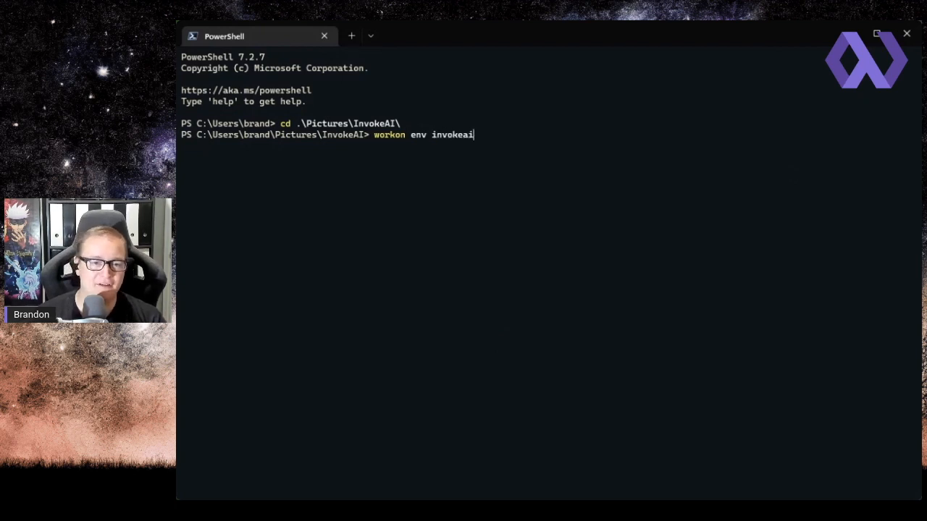
pyautogui.press('Left')
pyautogui.press('Left')
pyautogui.press('Left')
pyautogui.press('Left')
pyautogui.press('Left')
pyautogui.press('Left')
pyautogui.press('Left')
pyautogui.press('Left')
pyautogui.press('Left')
pyautogui.press('Left')
pyautogui.press('Left')
pyautogui.press('Left')
pyautogui.press('Left')
pyautogui.press('Left')
pyautogui.press('Left')
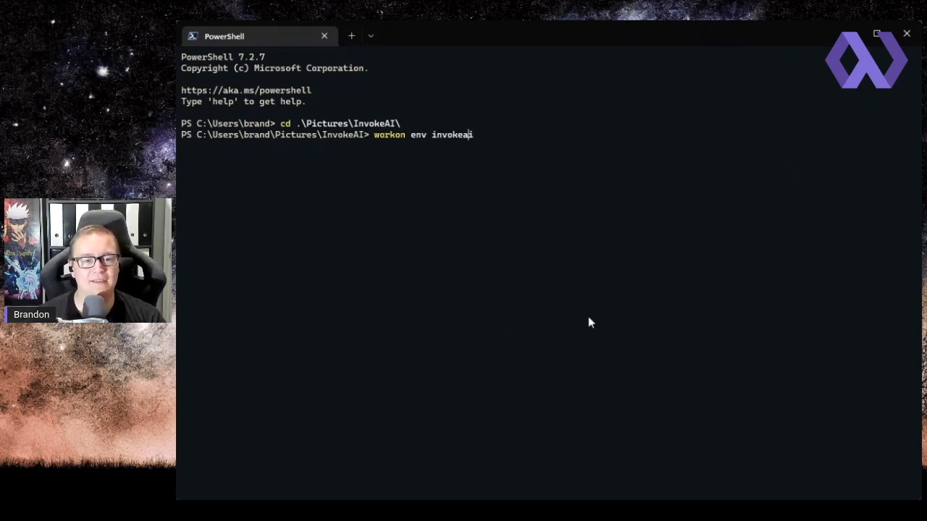
pyautogui.press('Right')
pyautogui.press('Right')
pyautogui.press('Right')
pyautogui.press('Right')
pyautogui.press('Right')
pyautogui.press('Right')
pyautogui.press('BackSpace')
pyautogui.press('BackSpace')
pyautogui.press('BackSpace')
pyautogui.press('BackSpace')
pyautogui.write('piw')
pyautogui.press('Right')
pyautogui.press('Right')
pyautogui.press('Right')
pyautogui.press('Right')
pyautogui.press('Right')
pyautogui.press('Right')
pyautogui.press('Right')
pyautogui.press('Right')
pyautogui.press('Right')
pyautogui.press('Right')
pyautogui.press('Left')
pyautogui.press('Left')
pyautogui.press('Left')
pyautogui.press('Left')
pyautogui.press('Left')
pyautogui.press('Left')
pyautogui.press('Left')
pyautogui.press('Left')
pyautogui.press('Left')
pyautogui.press('Left')
pyautogui.press('Left')
pyautogui.press('Left')
pyautogui.press('Left')
pyautogui.press('BackSpace')
pyautogui.press('Delete')
pyautogui.press('Delete')
pyautogui.write('pew')
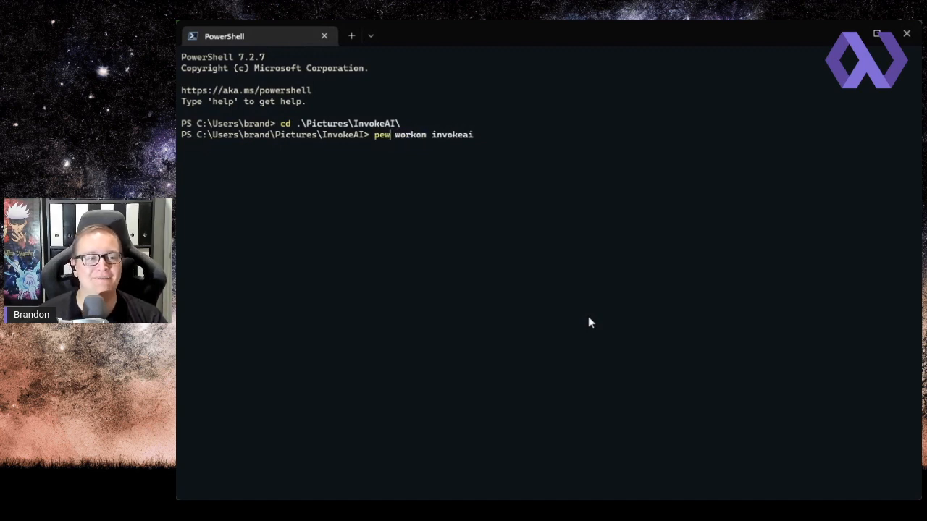
pyautogui.press('Return')
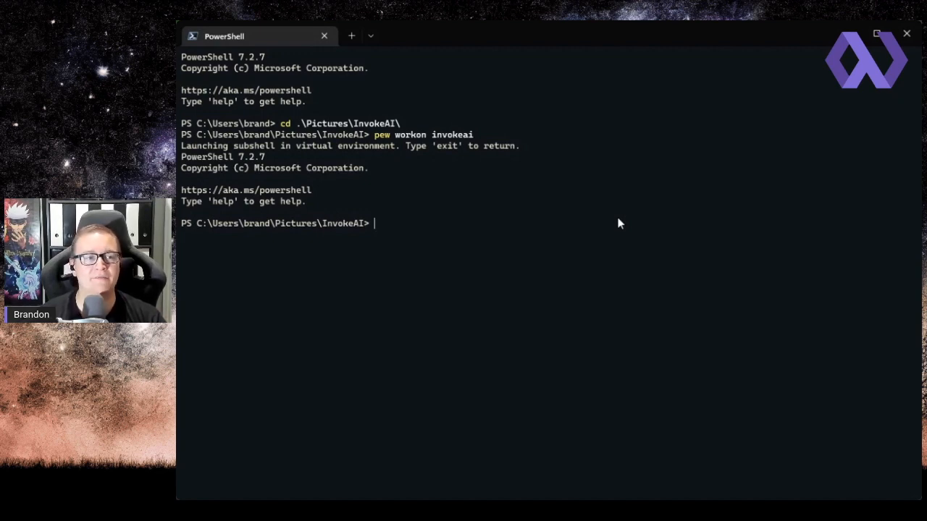
# Launch InvokeAI from the virtual environment by running python scripts\invoke.py
pyautogui.press('Up')
pyautogui.press('Up')
pyautogui.press('Up')
pyautogui.press('Up')
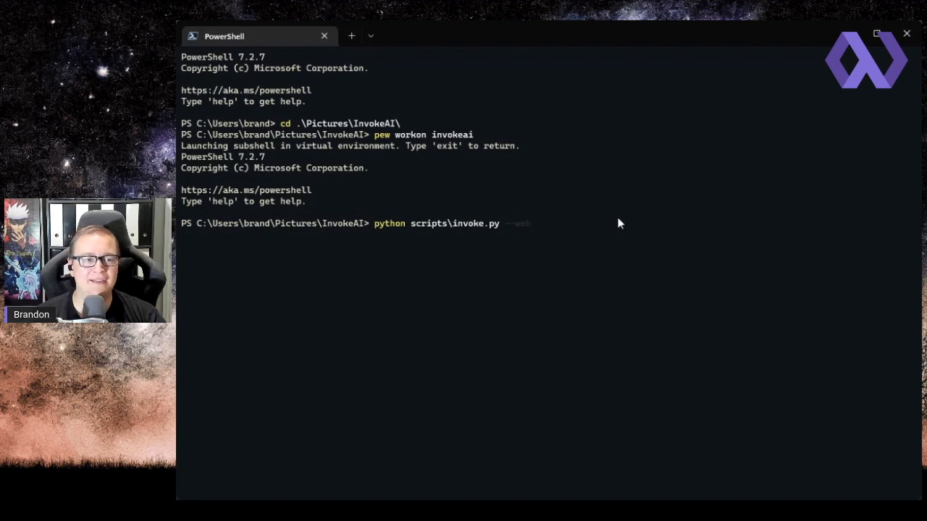
pyautogui.press('Return')
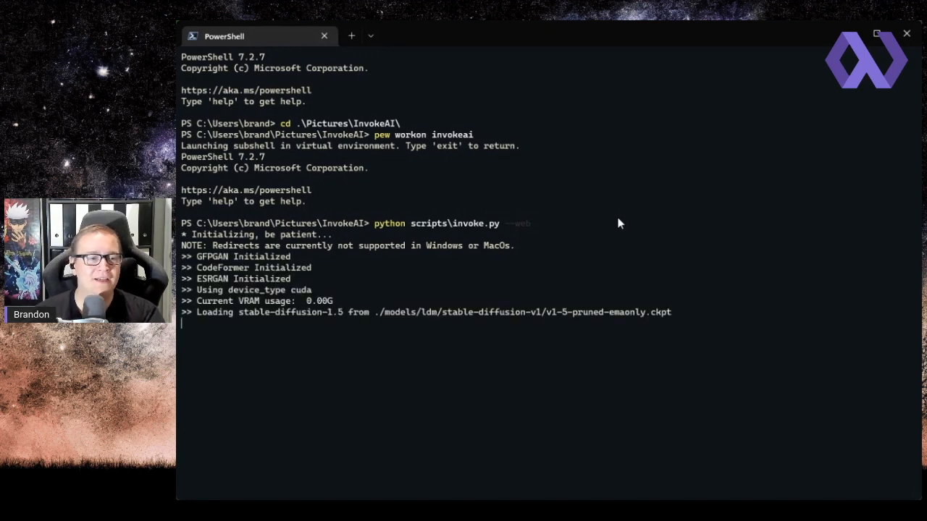
# Highlight the end of the Stable Diffusion 1.5 checkpoint path in the terminal's model loading line
pyautogui.moveTo(544, 312); pyautogui.dragTo(669, 319)
pyautogui.click(669, 319)
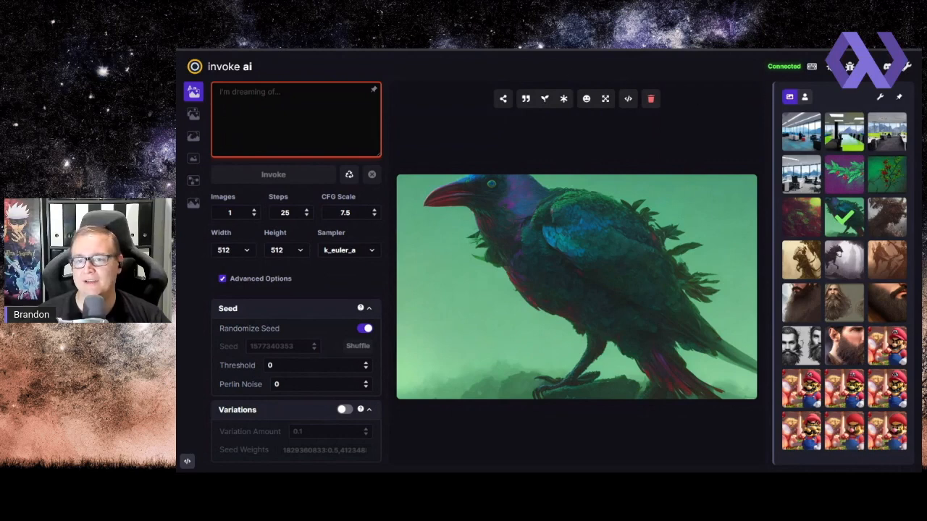
# Switch to the InvokeAI web interface and examine its connection status and the gallery of previously generated images
pyautogui.moveTo(769, 68); pyautogui.dragTo(801, 67)
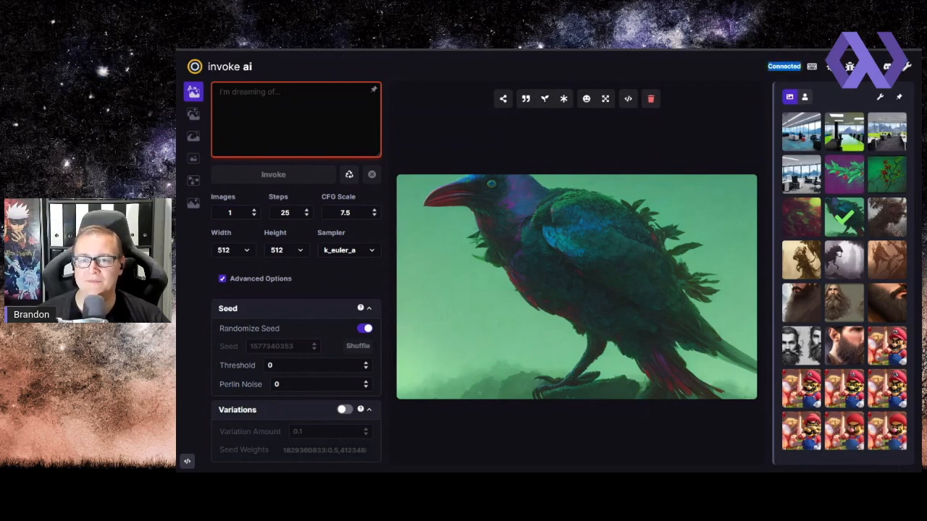
pyautogui.click(714, 64)
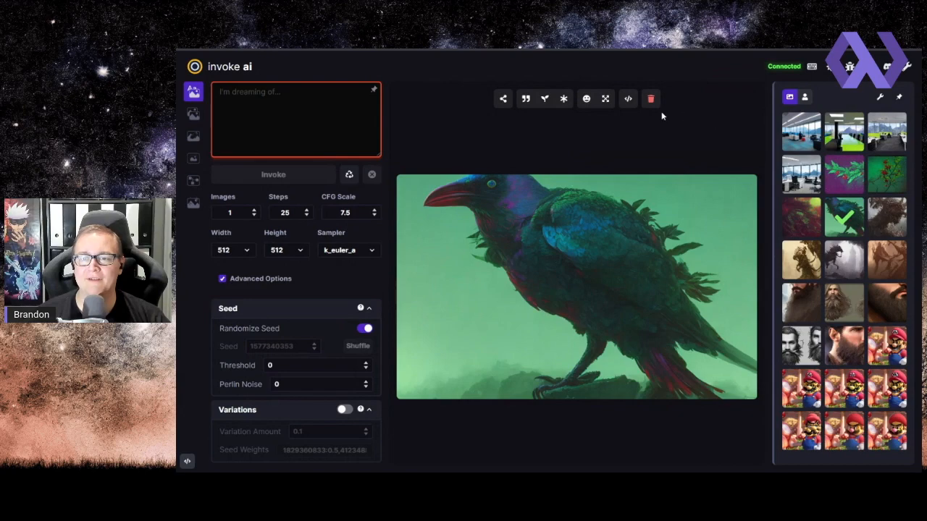
pyautogui.scroll(-5, 834, 215)
pyautogui.scroll(5, 834, 215)
pyautogui.scroll(-5, 835, 215)
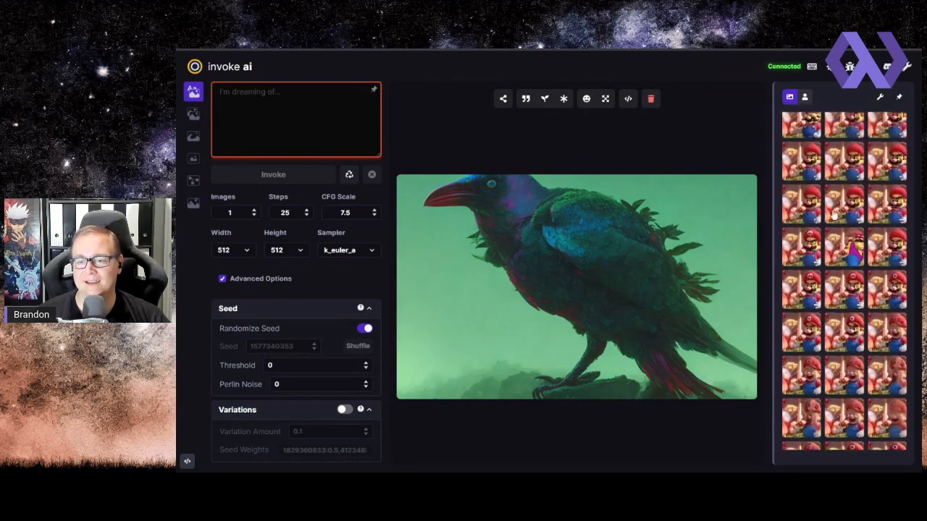
pyautogui.scroll(3, 856, 303)
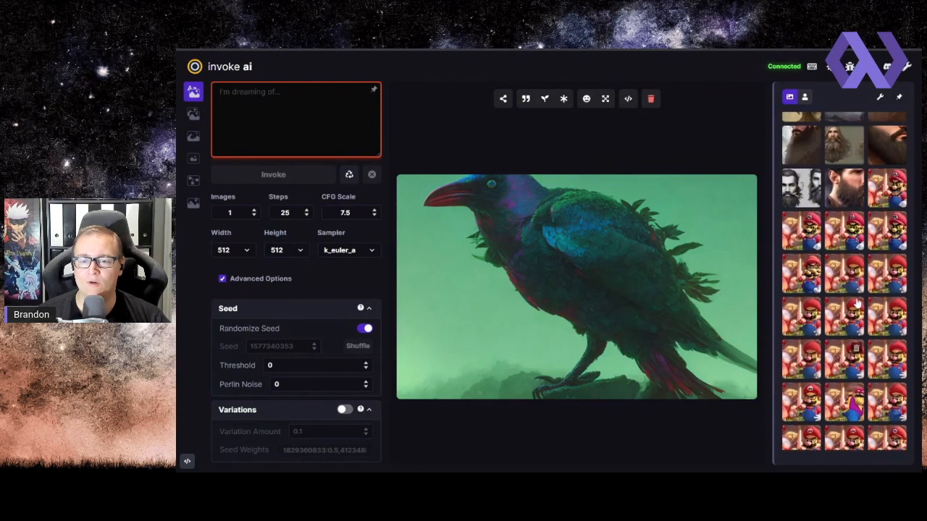
pyautogui.scroll(-3, 879, 265)
pyautogui.scroll(5, 878, 265)
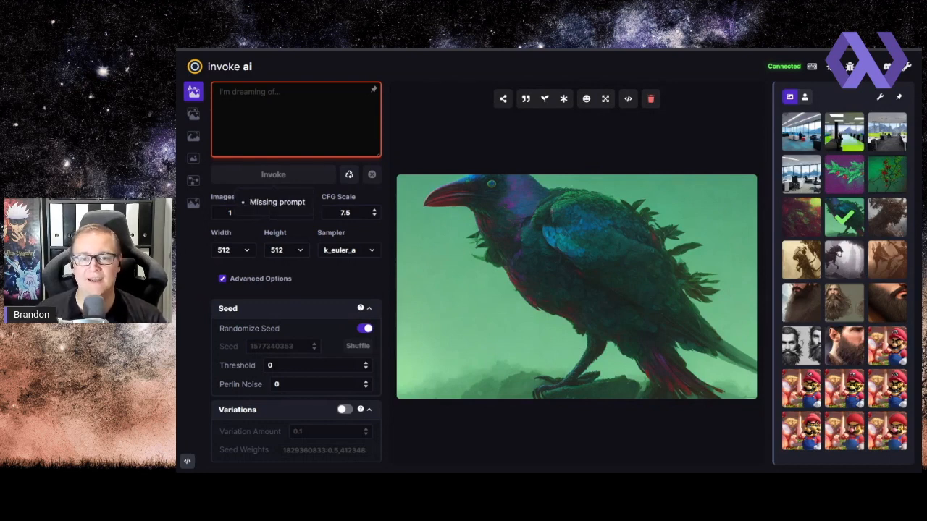
pyautogui.write('denver')
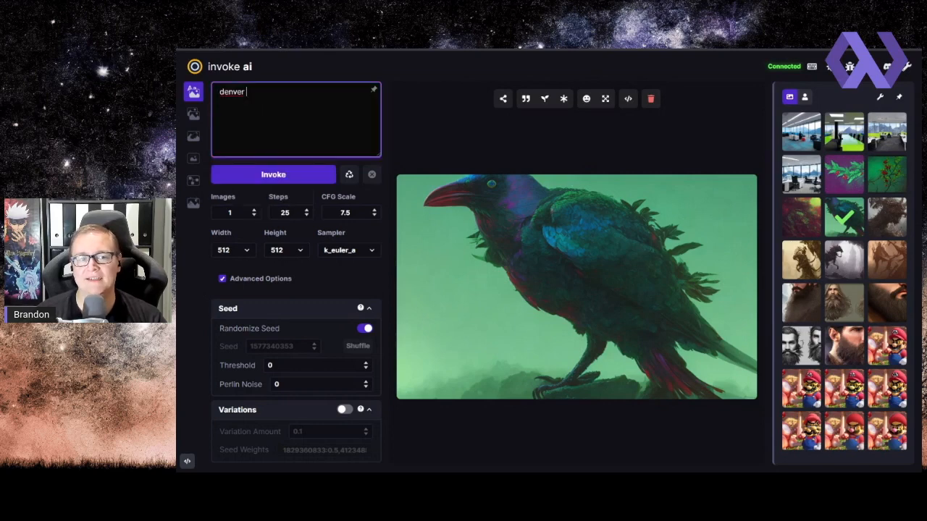
pyautogui.press('BackSpace')
pyautogui.press('BackSpace')
pyautogui.press('BackSpace')
pyautogui.press('BackSpace')
pyautogui.press('BackSpace')
pyautogui.press('BackSpace')
pyautogui.press('BackSpace')
# Enter the prompt "the city of denver covered in snow with aliens hovering above with psychedelic wildly colored spaceships"
pyautogui.write('the city ')
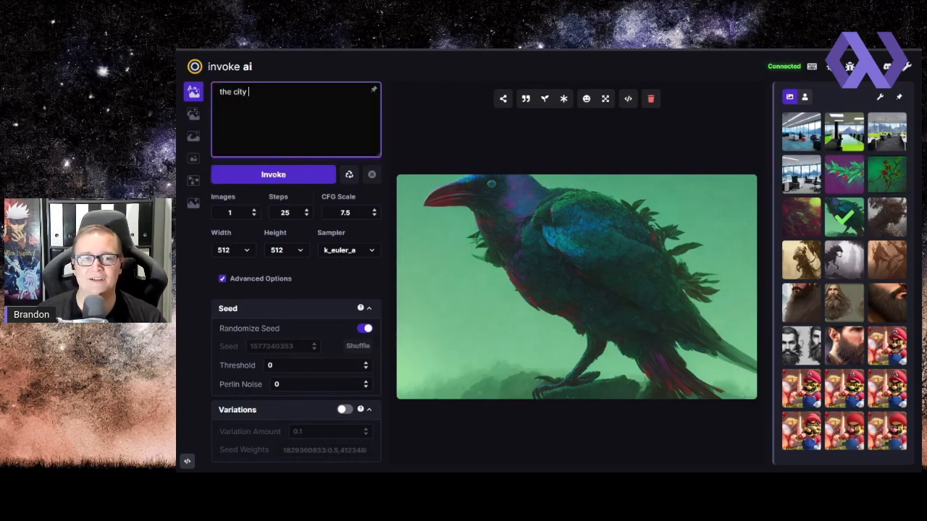
pyautogui.write('of denver ')
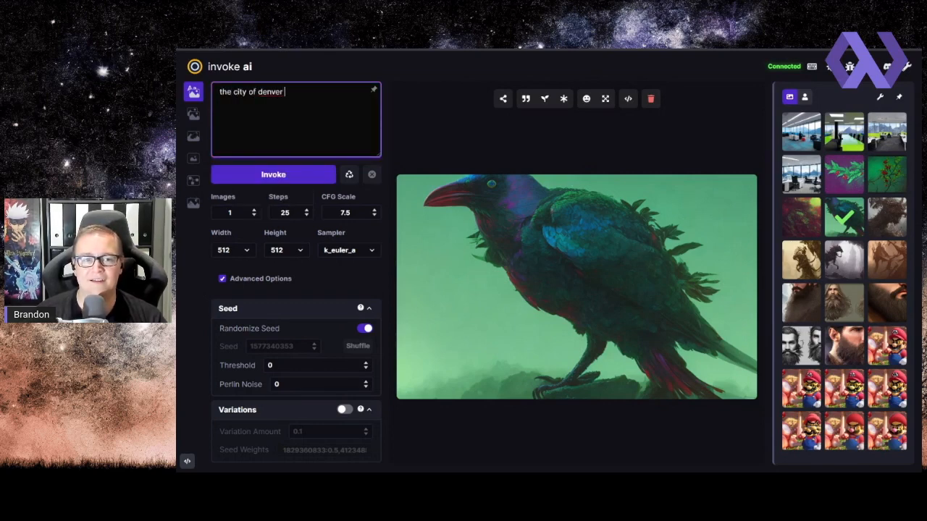
pyautogui.write('covered in snow')
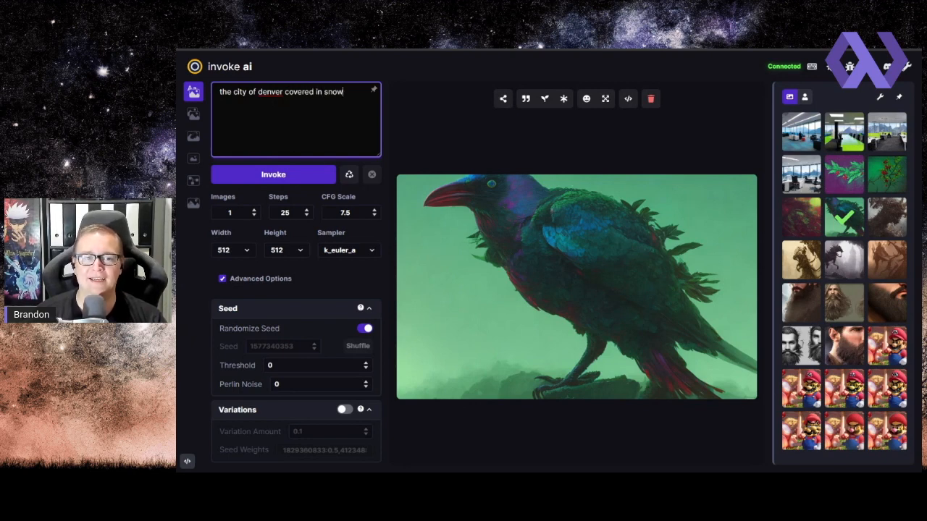
pyautogui.write(' with')
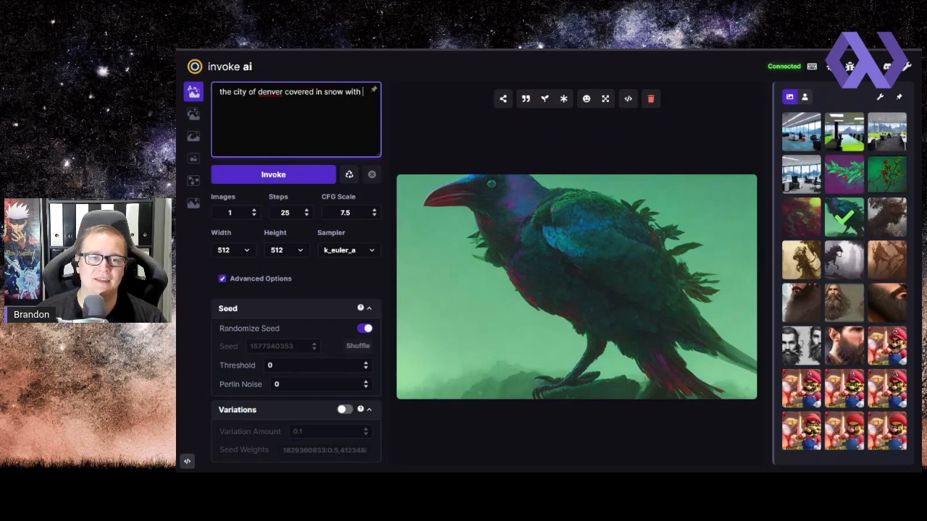
pyautogui.write(' aliens hover')
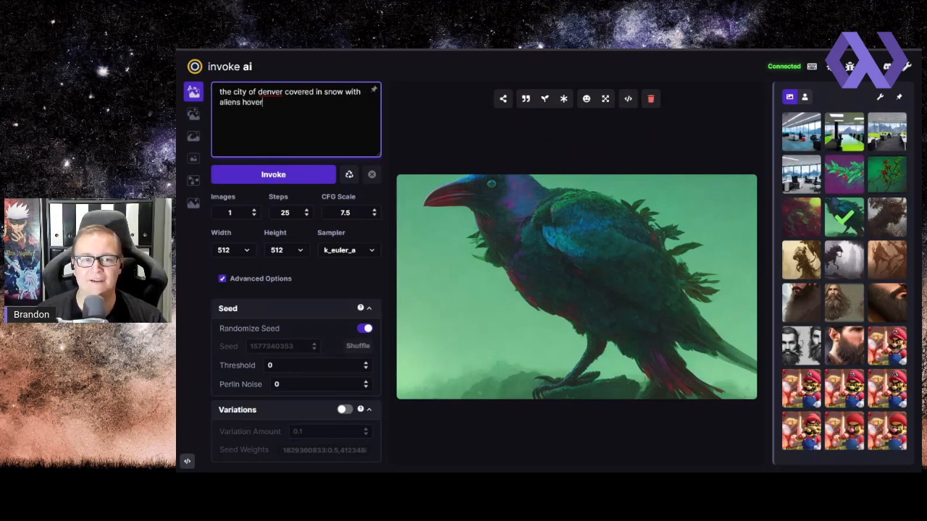
pyautogui.write('ing above with psyh')
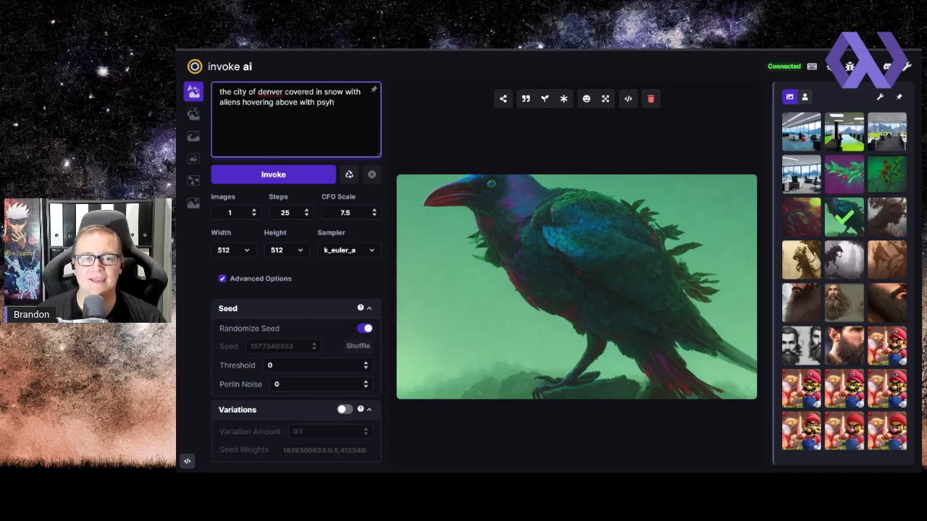
pyautogui.press('BackSpace')
pyautogui.write('chedelic widl')
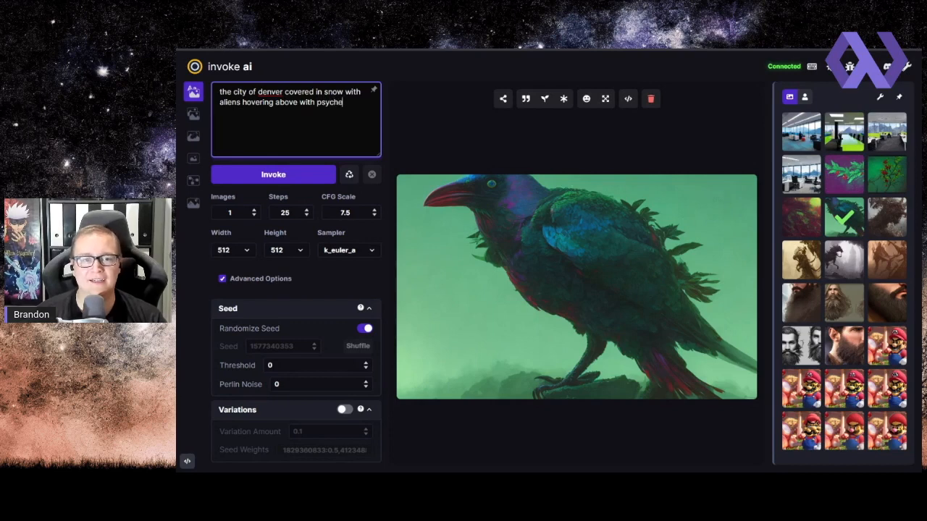
pyautogui.press('BackSpace')
pyautogui.press('BackSpace')
pyautogui.write('ldly color')
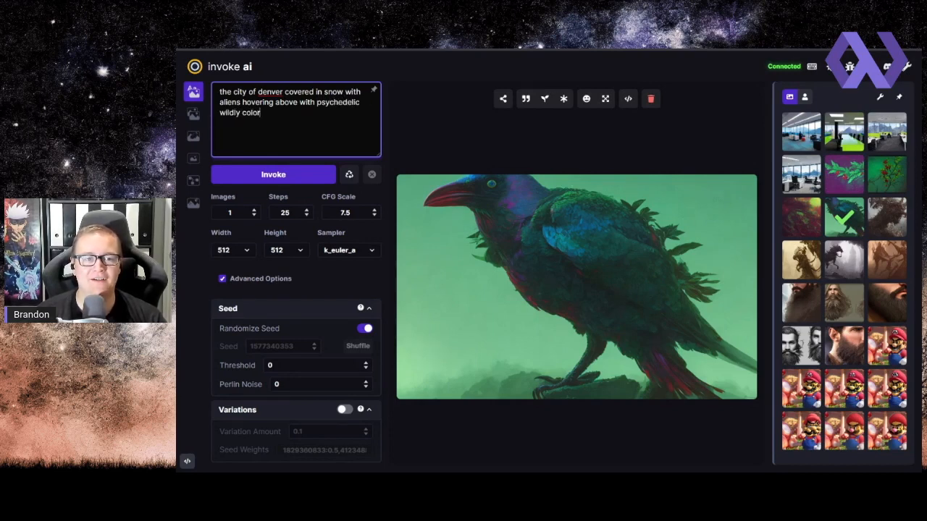
pyautogui.write('ed spaceships')
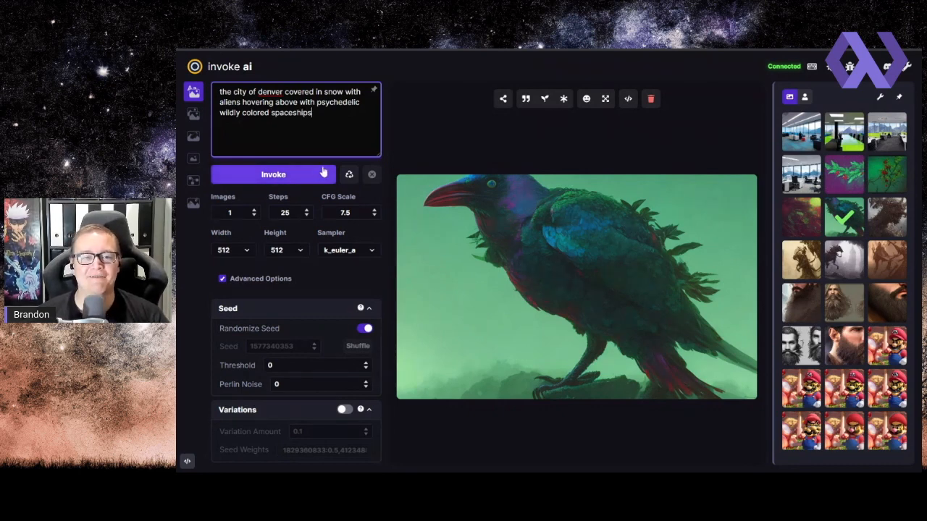
# Review the number of images, the steps and the CFG scale among the generation settings
pyautogui.click(229, 213)
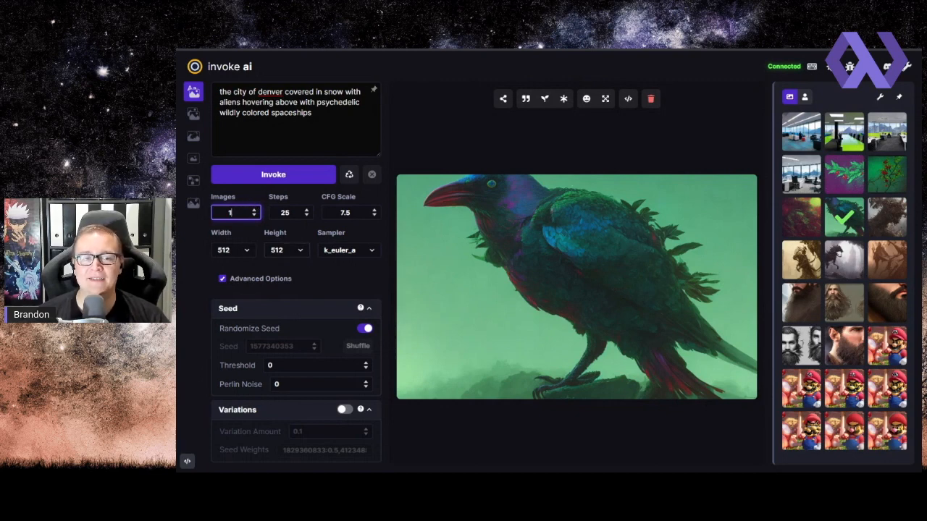
pyautogui.click(277, 216)
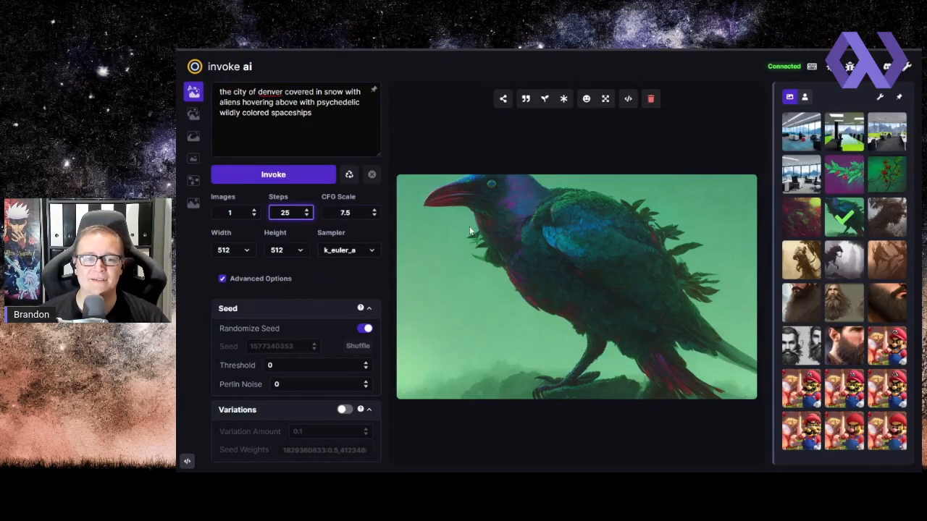
pyautogui.click(341, 212)
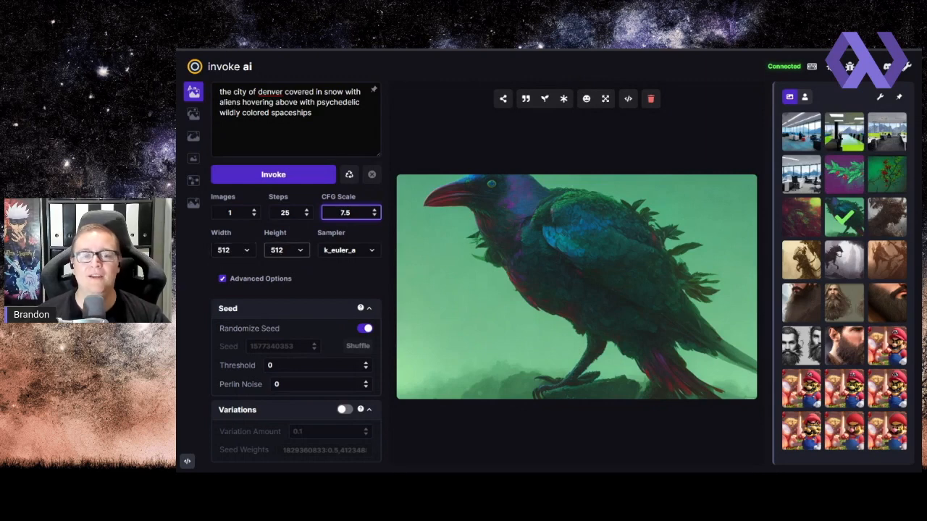
# Set the output image width to 1024 and the height to 640
pyautogui.click(236, 252)
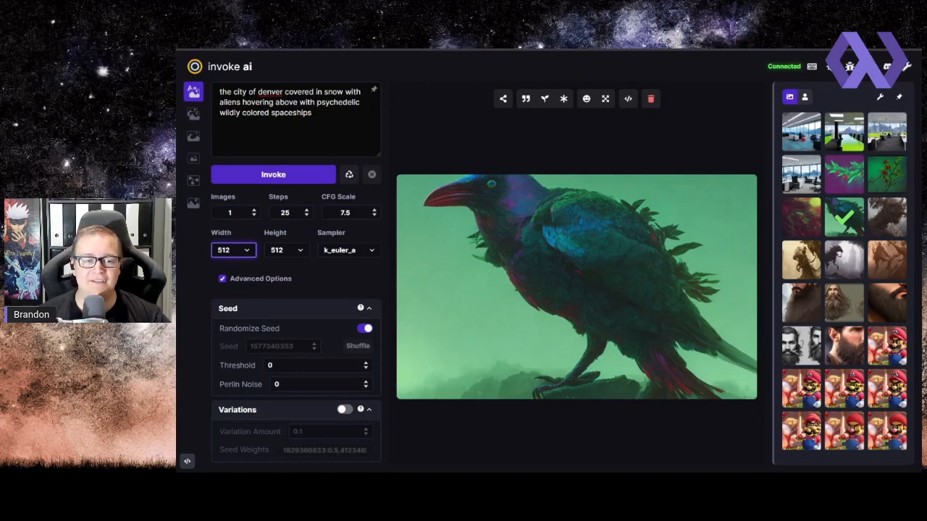
pyautogui.click(193, 253)
pyautogui.click(242, 253)
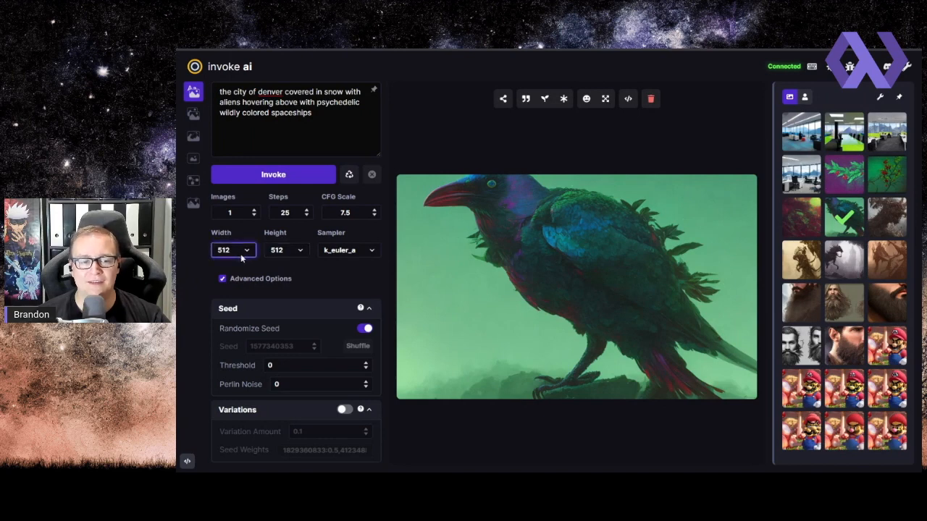
pyautogui.click(253, 260)
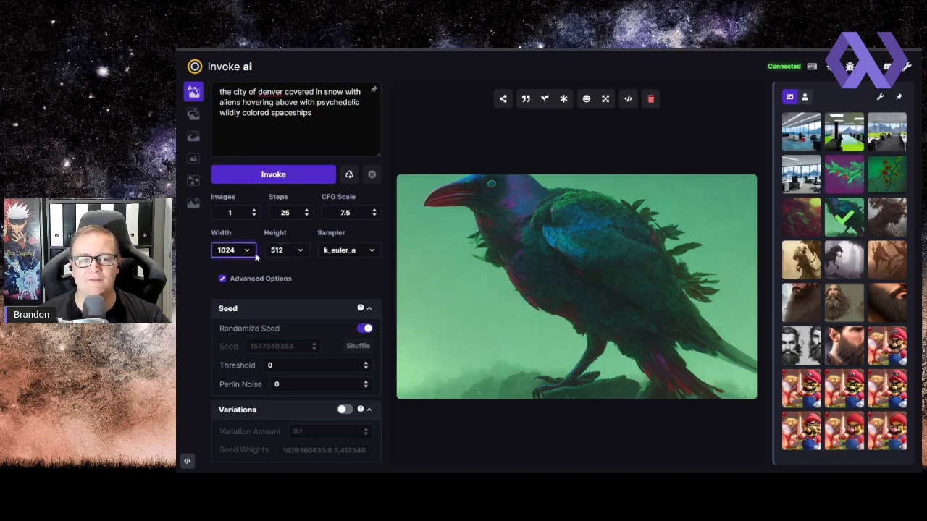
pyautogui.click(290, 253)
pyautogui.click(285, 332)
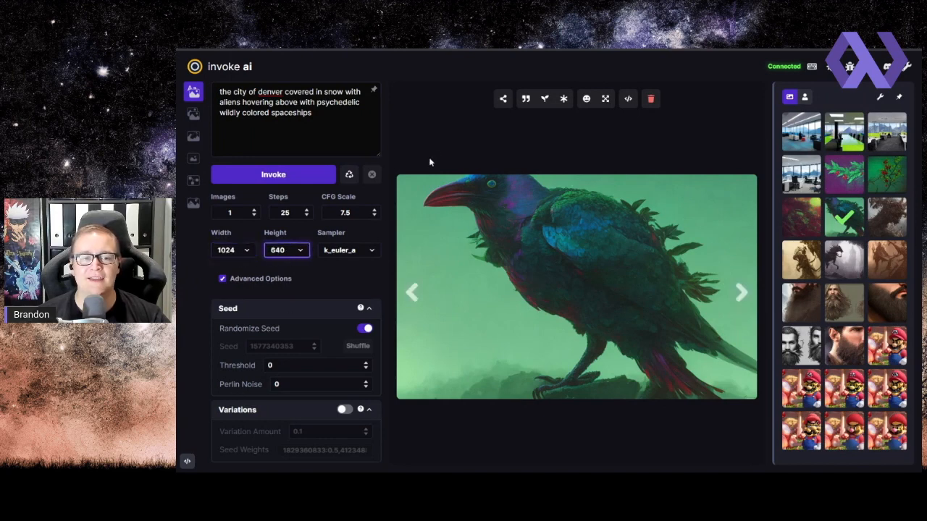
pyautogui.click(208, 263)
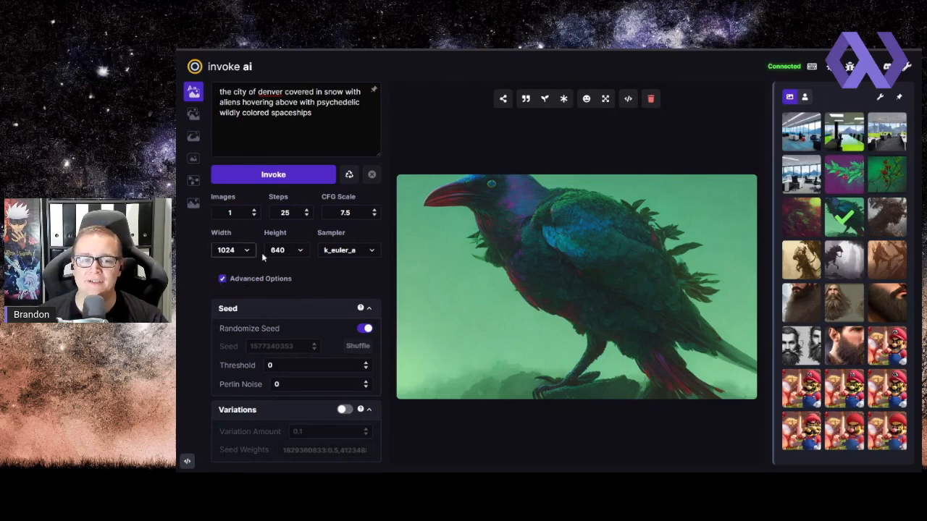
# Look over the advanced generation options and set the sampler to k_euler
pyautogui.scroll(-1, 321, 394)
pyautogui.scroll(-3, 321, 393)
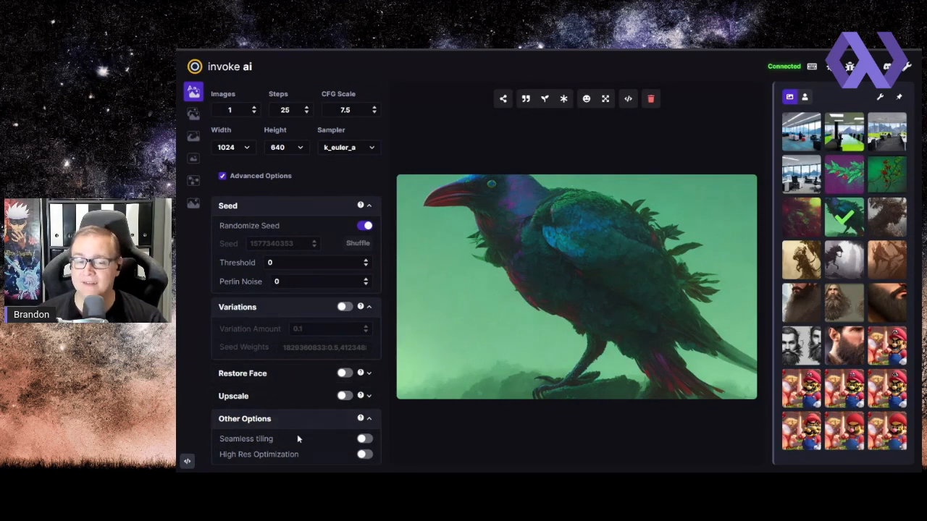
pyautogui.scroll(3, 310, 386)
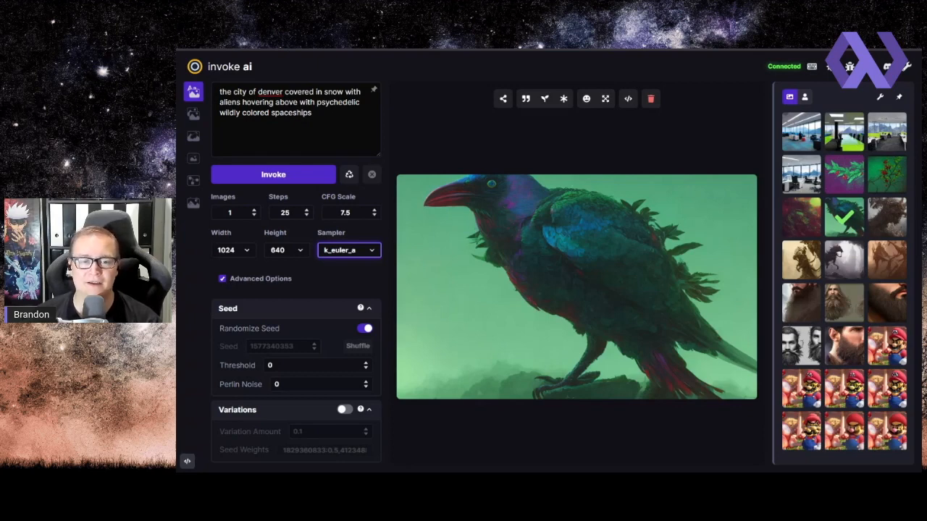
pyautogui.click(344, 262)
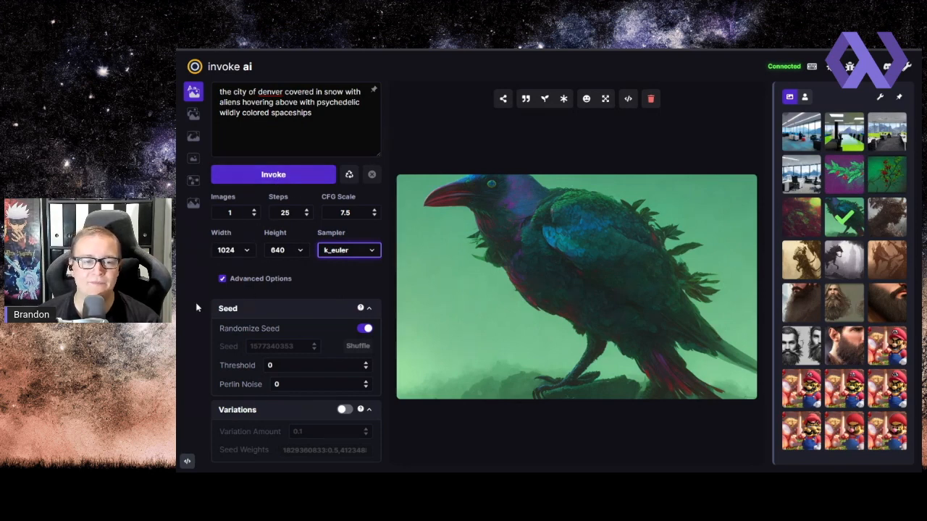
# Generate the image from the Denver prompt with the chosen settings
pyautogui.scroll(-2, 280, 328)
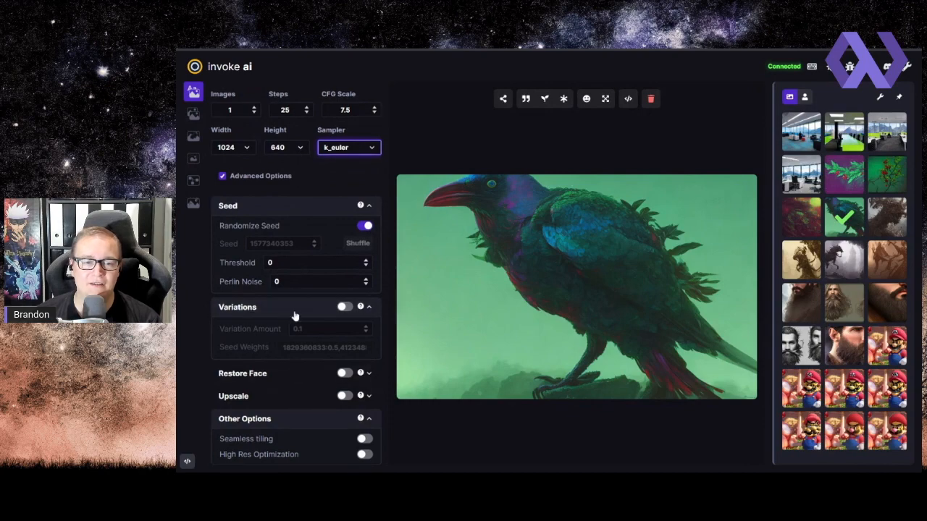
pyautogui.scroll(2, 314, 423)
pyautogui.click(288, 181)
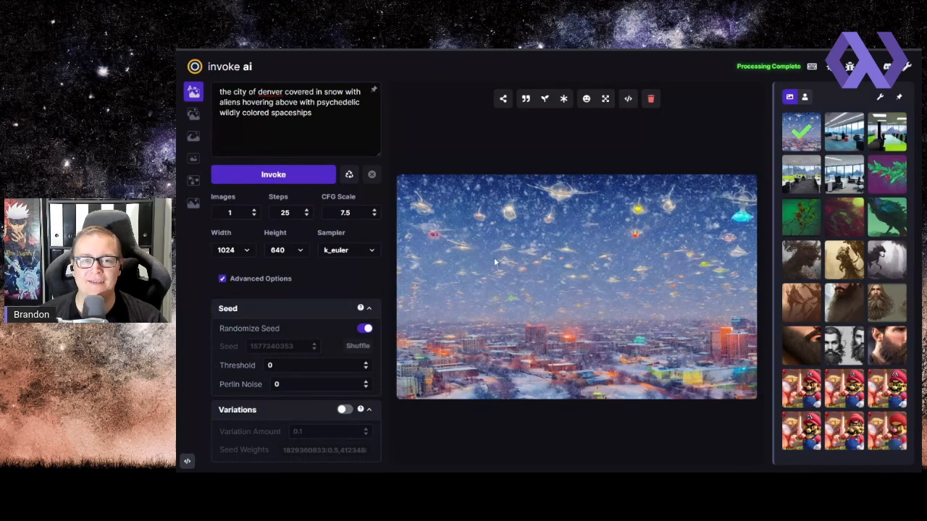
# View the generated Denver image on its own and examine its spaceships and snowy city details enlarged
pyautogui.click(361, 51)
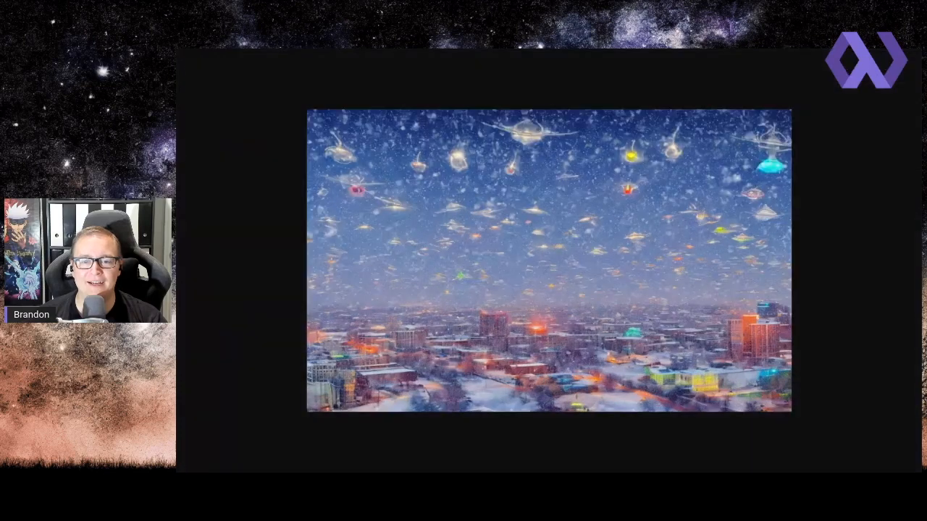
pyautogui.click(501, 274)
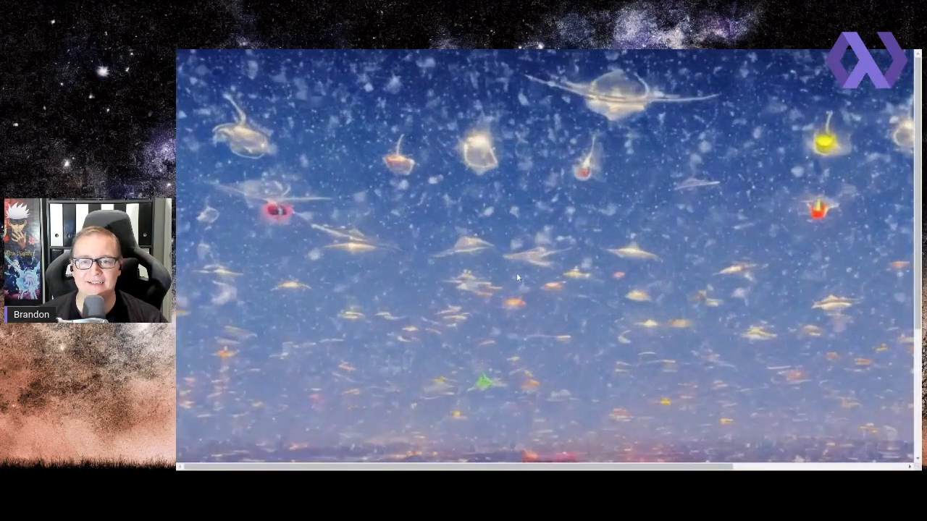
pyautogui.click(517, 273)
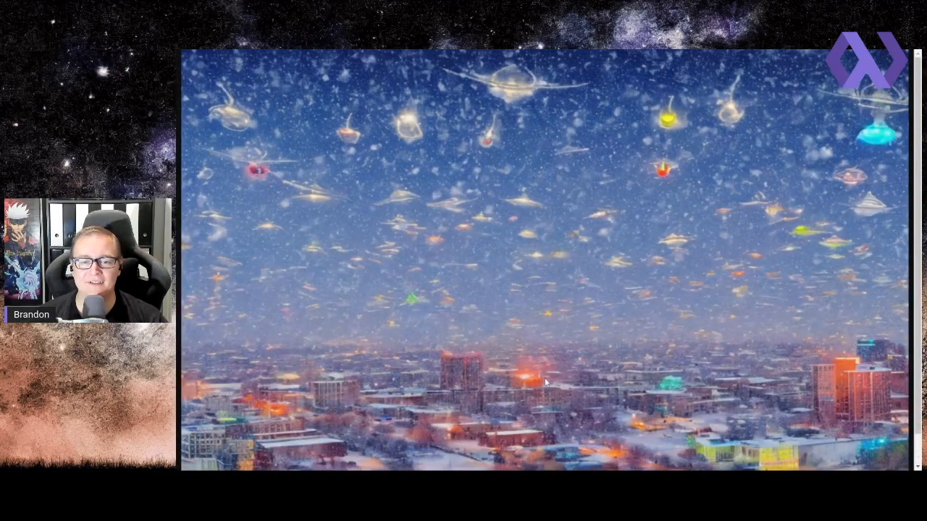
pyautogui.scroll(-1, 552, 338)
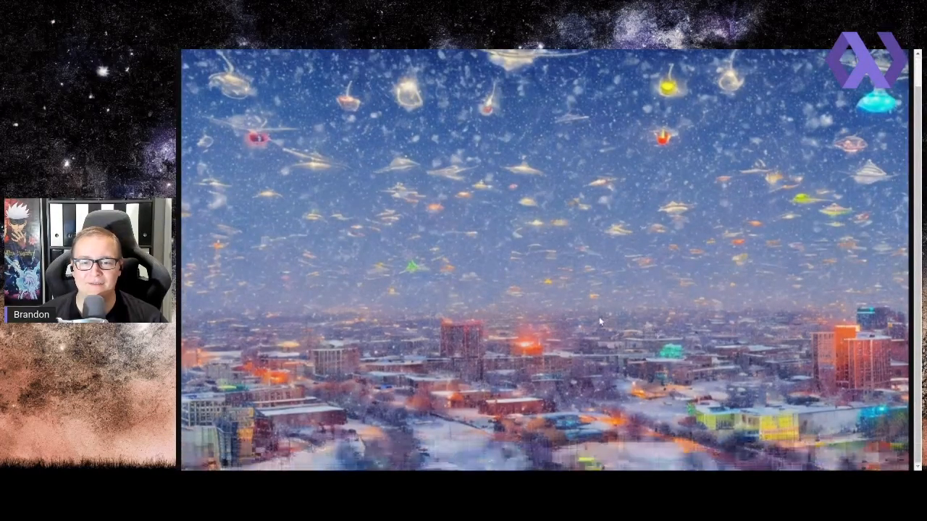
pyautogui.scroll(1, 557, 292)
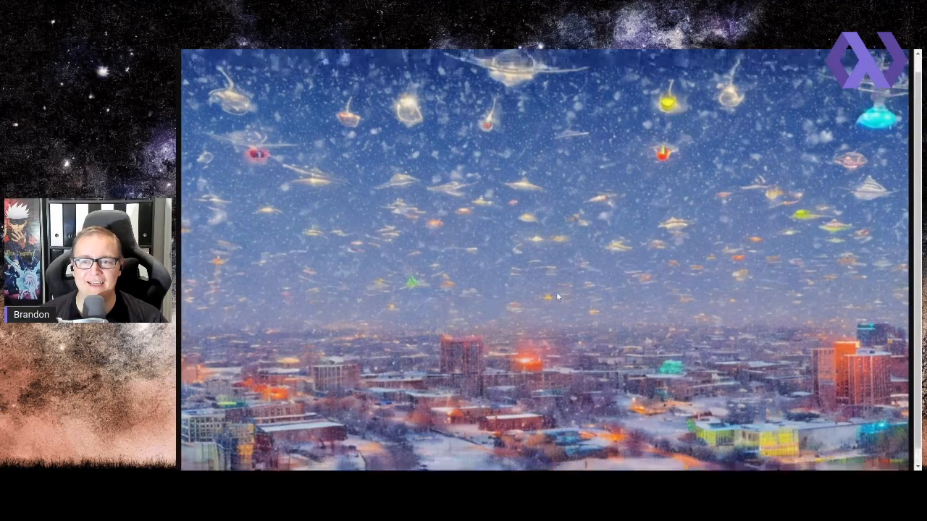
pyautogui.scroll(-1, 556, 291)
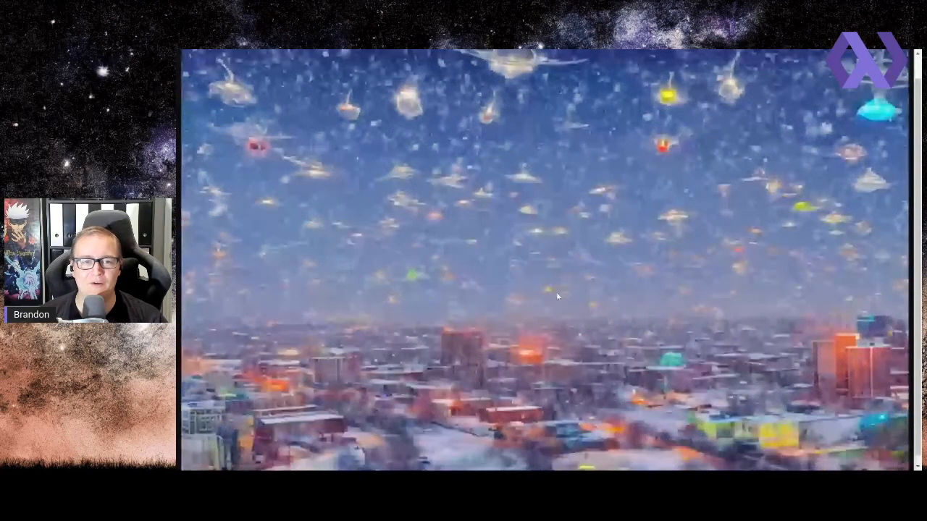
# Leave the standalone image view, return to the generator page and shrink the page zoom by two levels
pyautogui.click(556, 292)
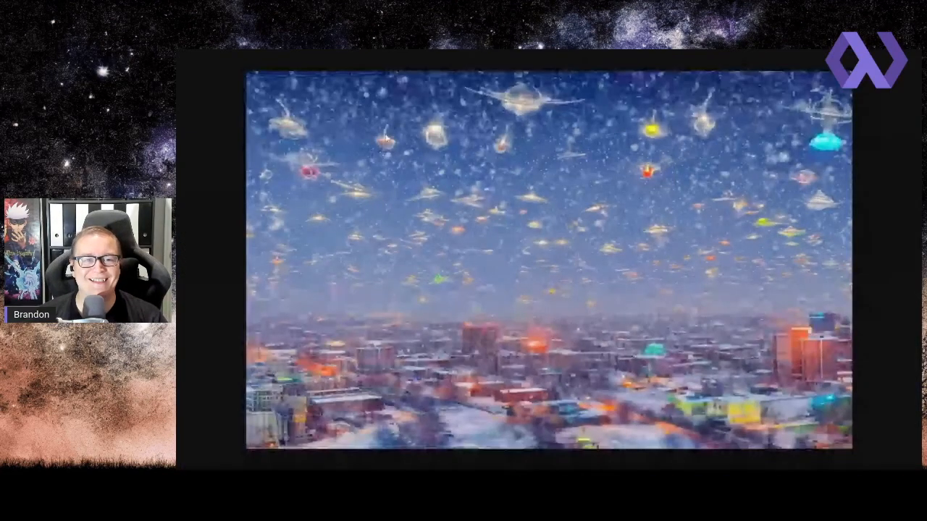
pyautogui.click(337, 51)
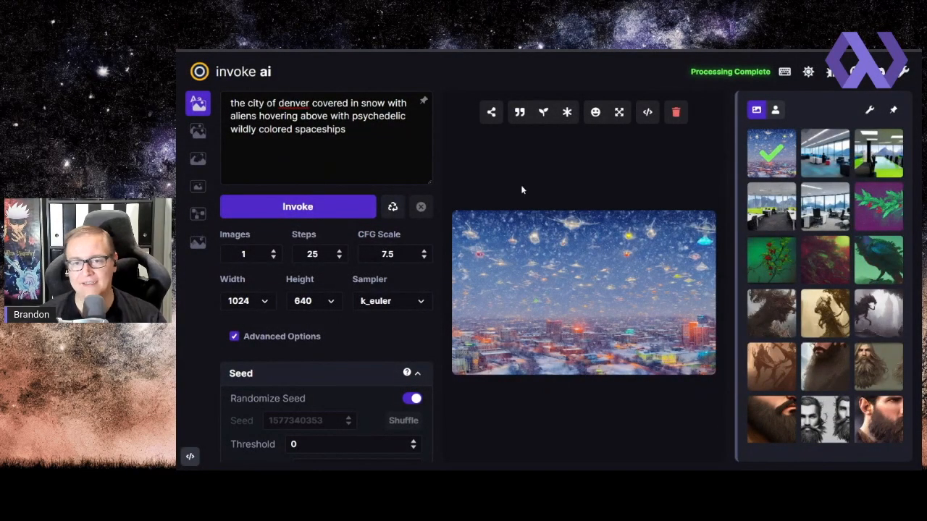
pyautogui.hotkey('ctrl', '-')
pyautogui.hotkey('ctrl', '-')
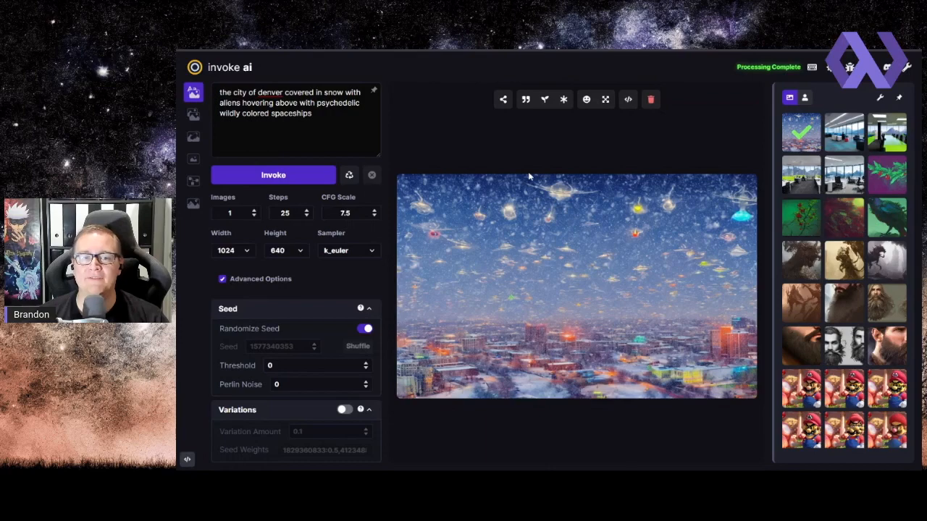
pyautogui.click(546, 101)
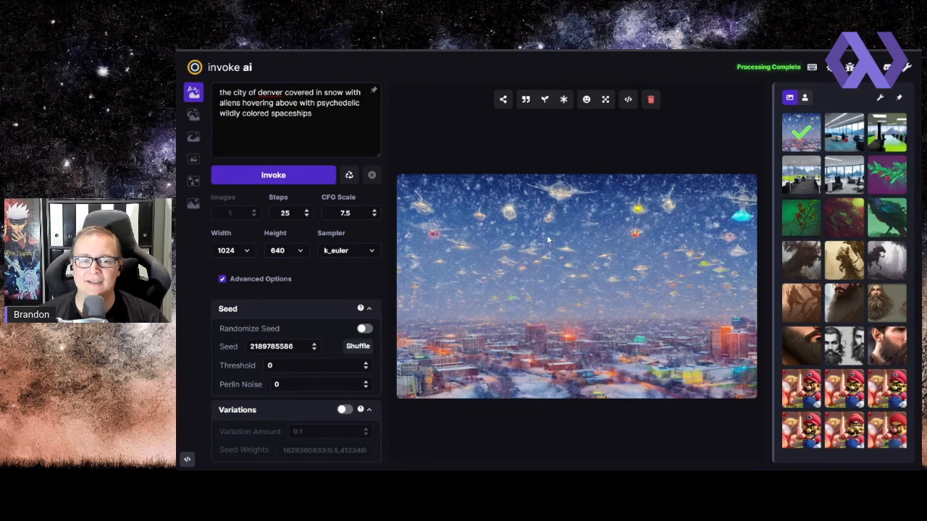
pyautogui.scroll(-3, 320, 335)
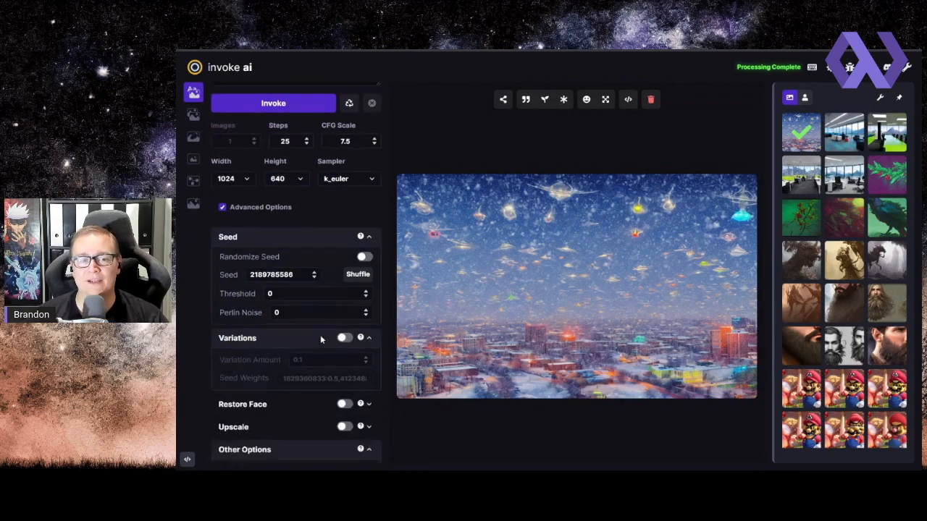
pyautogui.scroll(3, 312, 330)
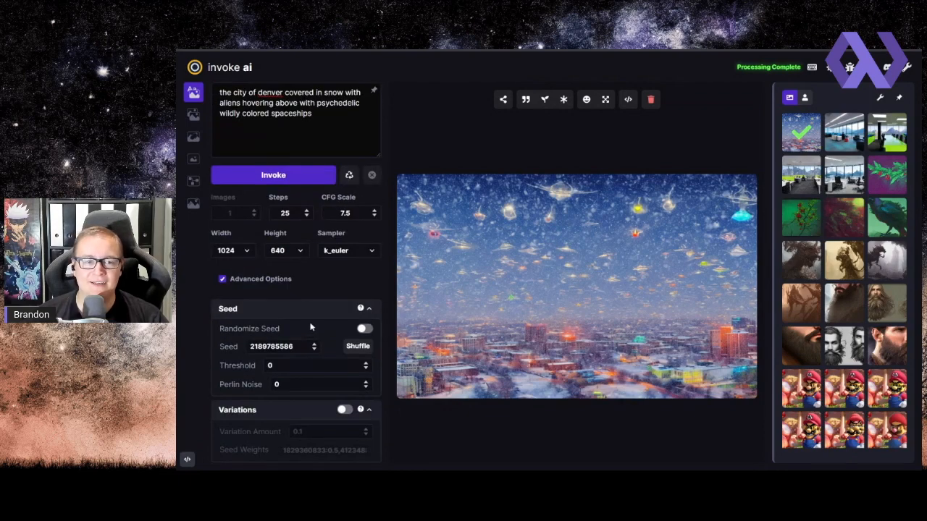
pyautogui.click(290, 180)
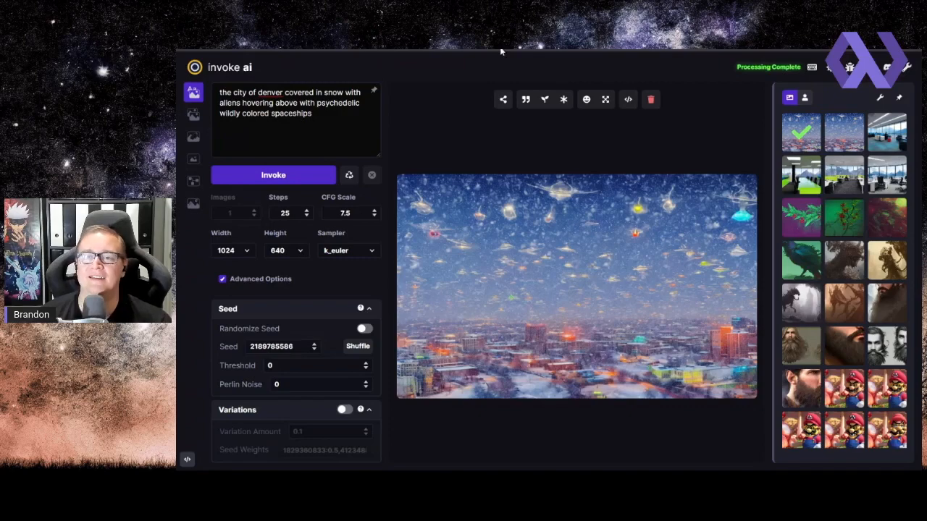
# Compare the two newest Denver images in the gallery and delete the latest duplicate
pyautogui.click(845, 137)
pyautogui.click(808, 137)
pyautogui.click(812, 122)
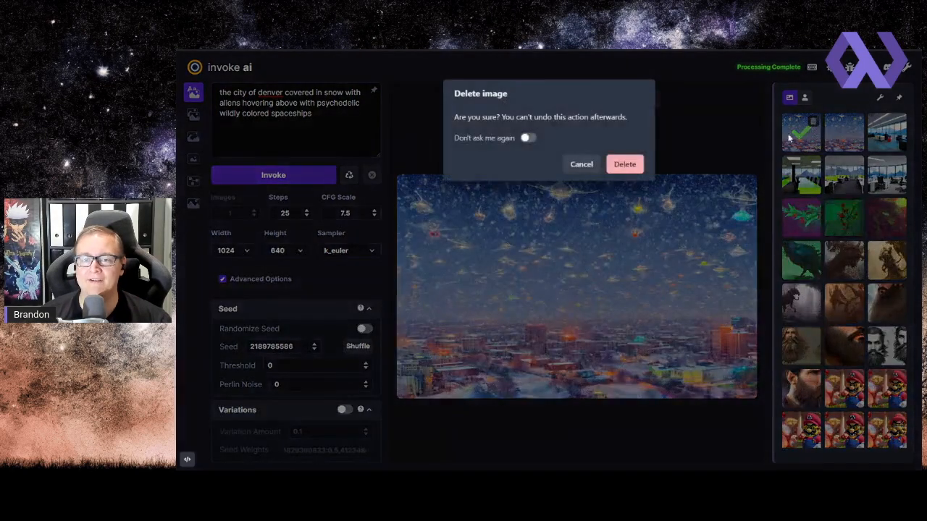
pyautogui.click(625, 164)
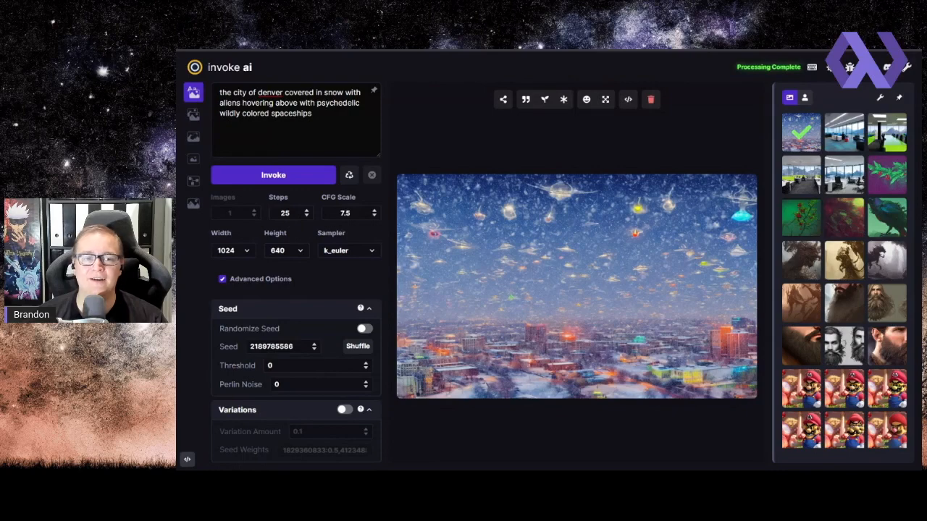
# Generate a 15-step version of the Denver image with the same seed and compare it with the original
pyautogui.click(306, 216)
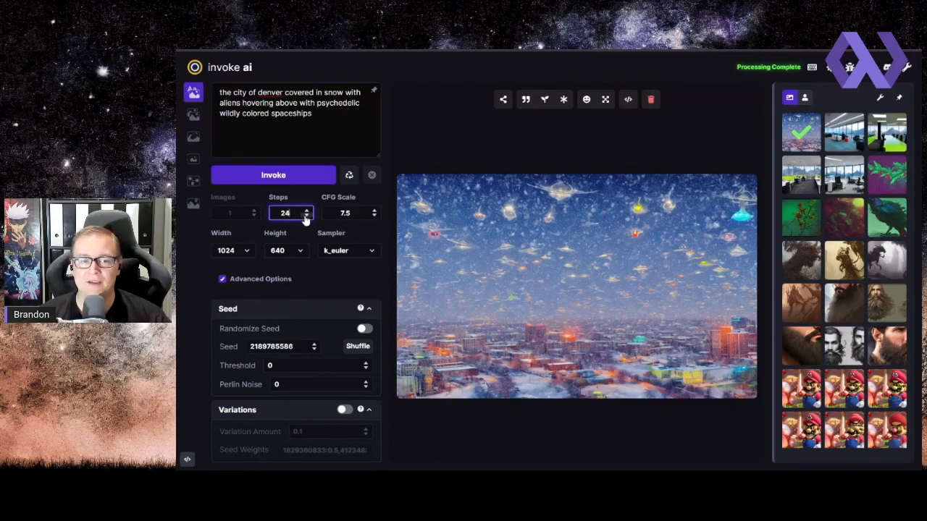
pyautogui.click(302, 178)
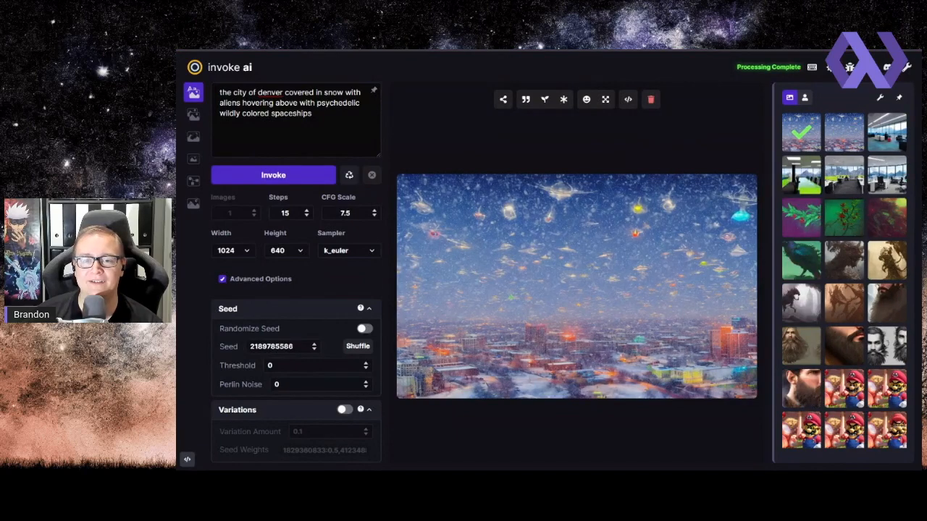
pyautogui.click(851, 141)
pyautogui.click(806, 141)
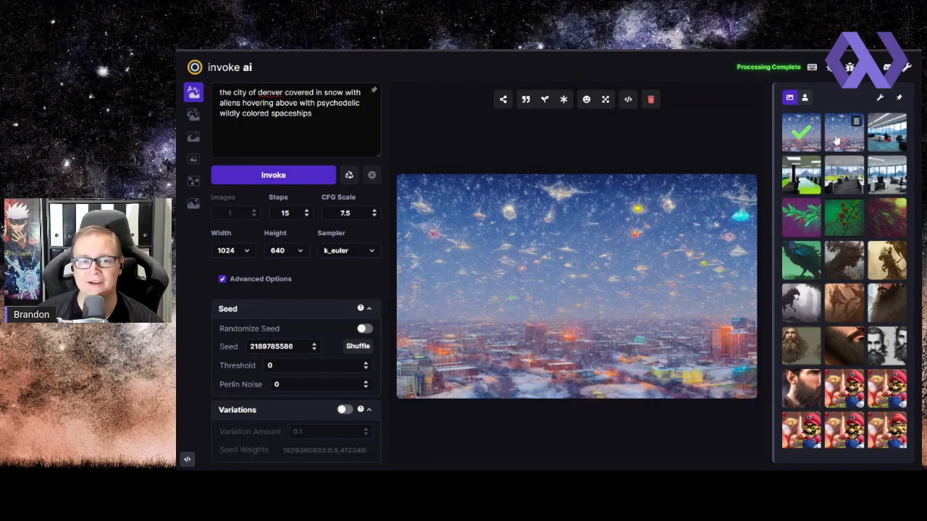
pyautogui.click(837, 141)
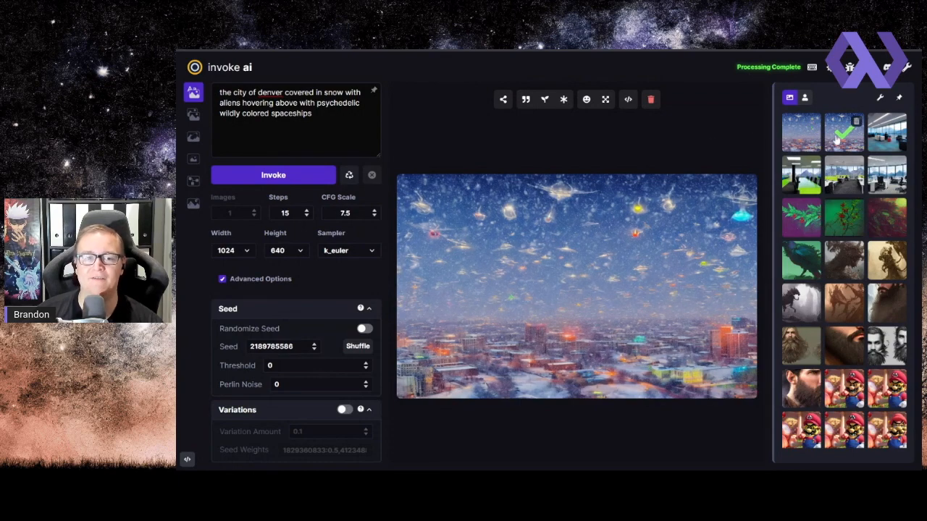
pyautogui.click(808, 142)
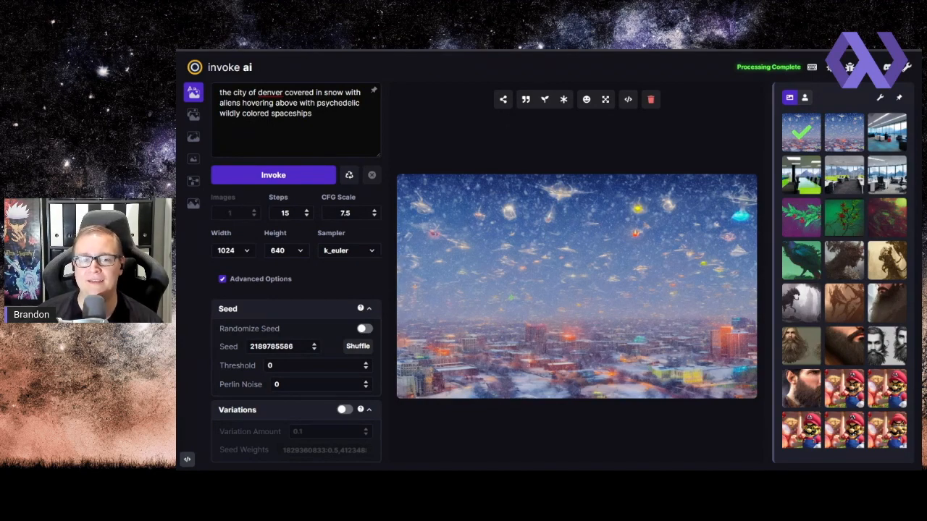
# Generate a 10-step version of the Denver image with the same seed and compare it with the previous versions
pyautogui.click(306, 216)
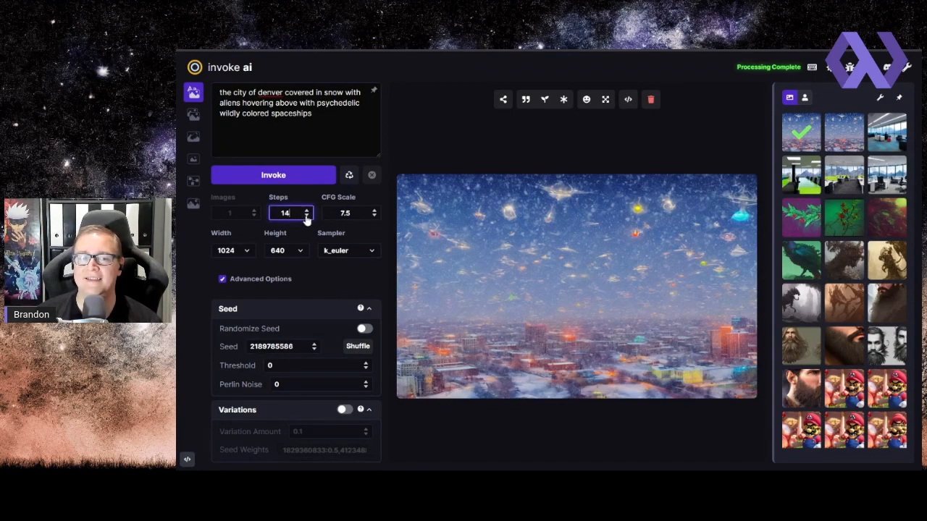
pyautogui.click(306, 216)
pyautogui.click(306, 217)
pyautogui.click(306, 217)
pyautogui.click(306, 217)
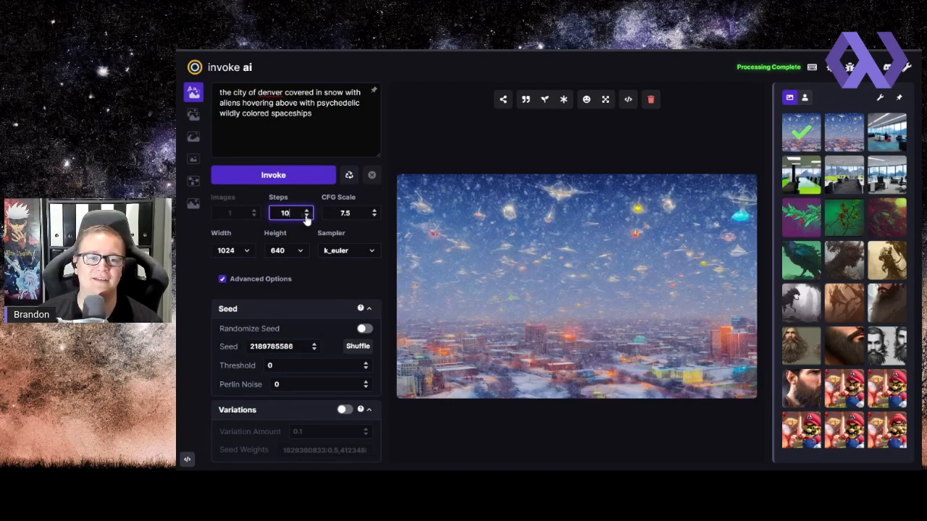
pyautogui.click(292, 177)
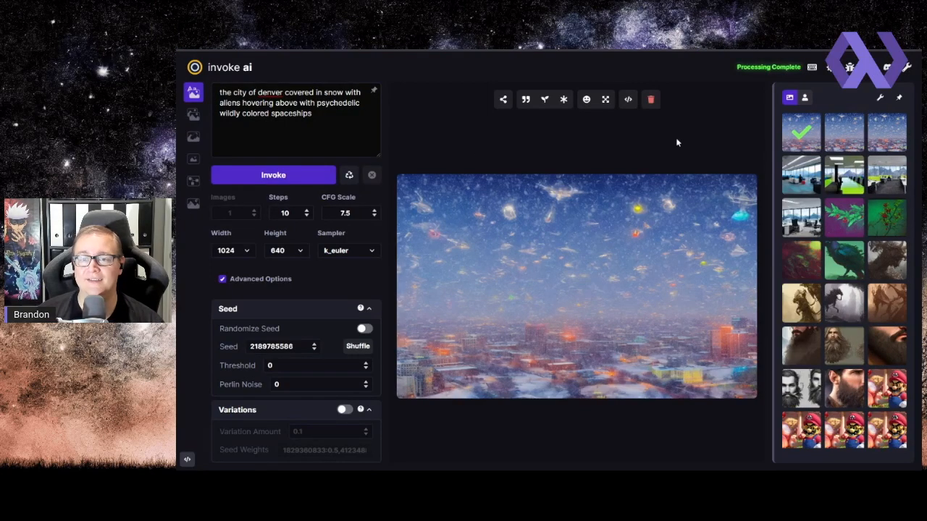
pyautogui.click(838, 139)
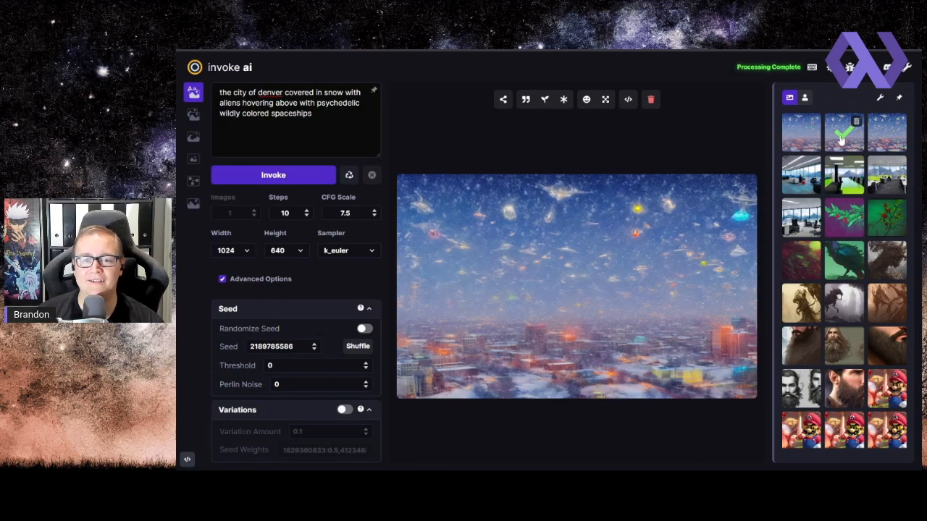
pyautogui.click(880, 139)
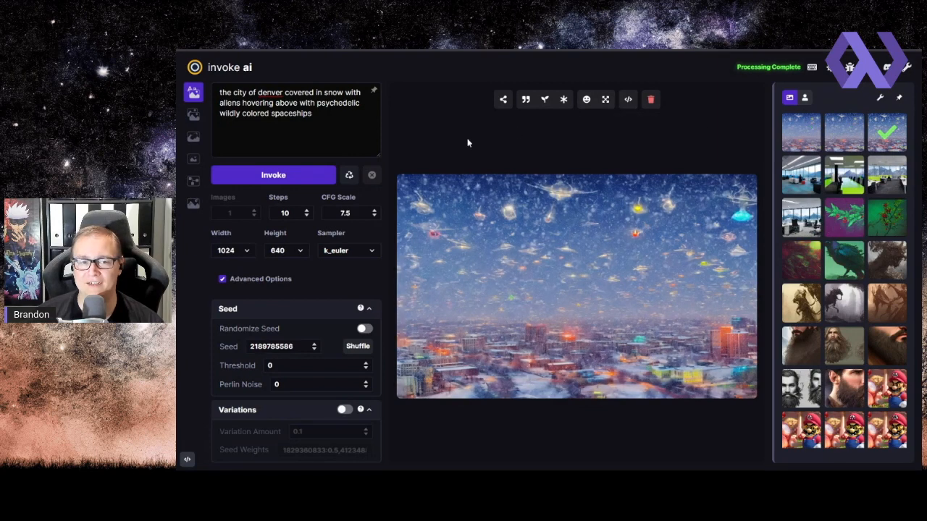
# Set the number of steps to 40 and generate the Denver image with the same seed
pyautogui.click(307, 212)
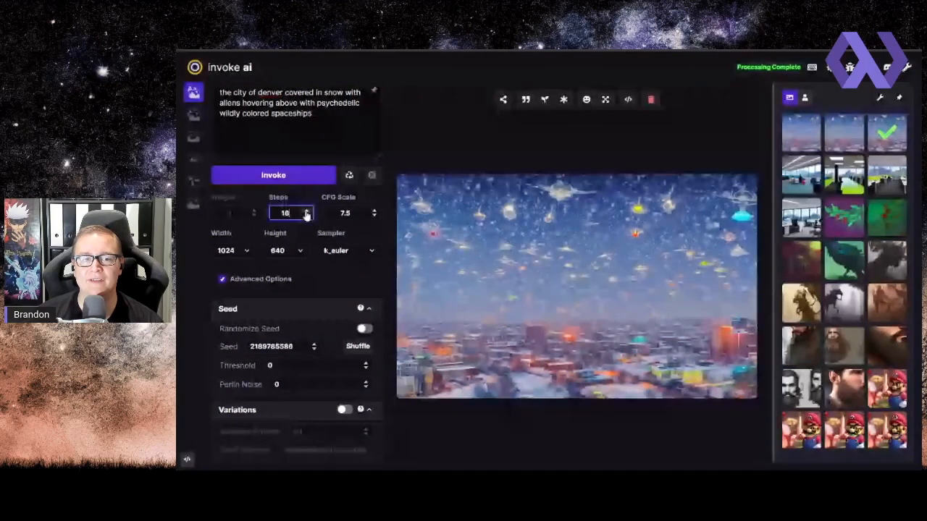
pyautogui.click(307, 212)
pyautogui.click(307, 211)
pyautogui.click(307, 212)
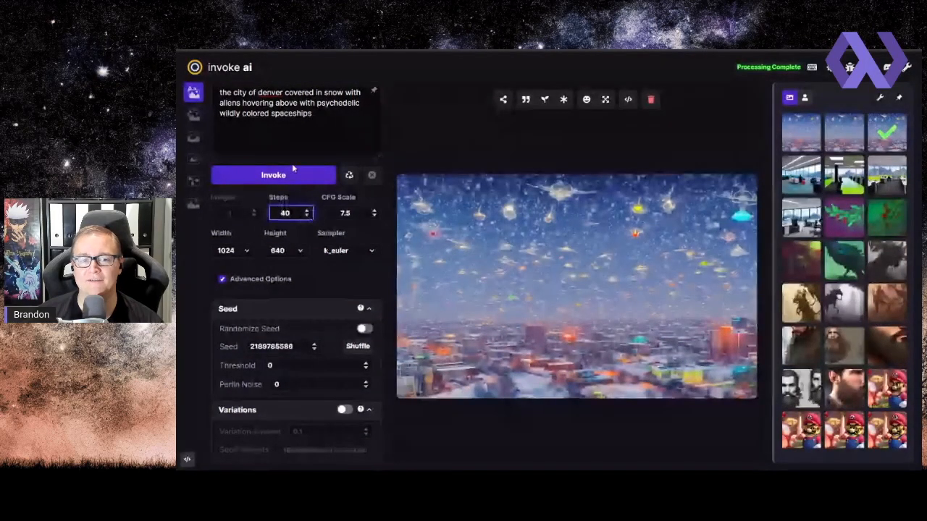
pyautogui.click(289, 174)
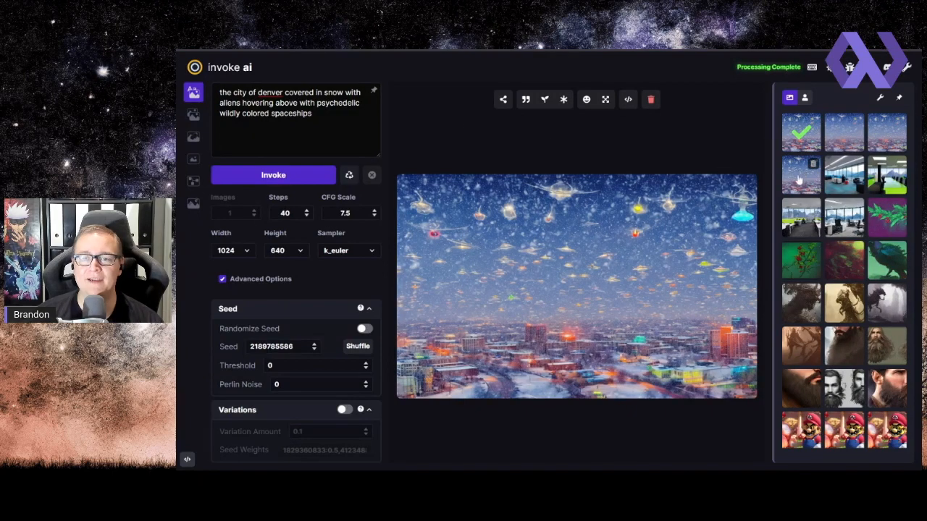
# Compare the 40-step Denver image with the versions made at other step counts, especially the original
pyautogui.click(799, 183)
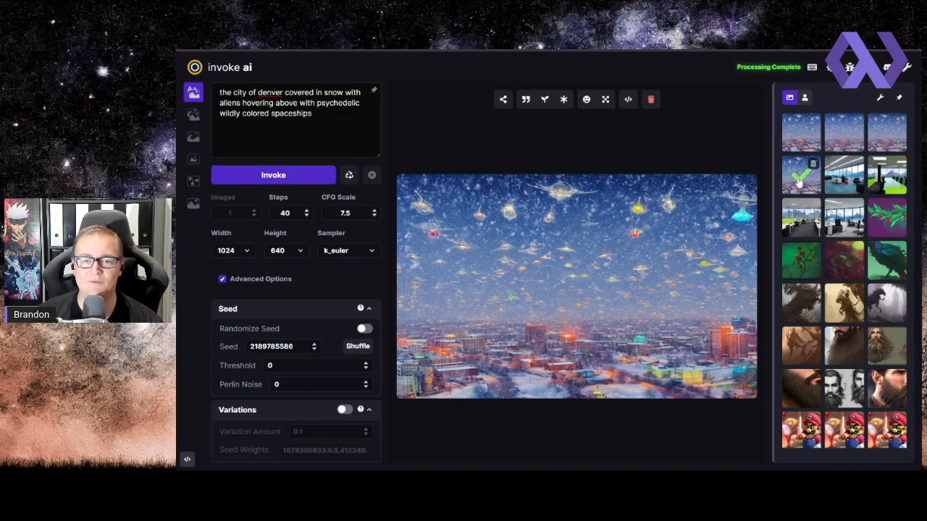
pyautogui.click(799, 141)
pyautogui.click(845, 141)
pyautogui.click(890, 144)
pyautogui.click(807, 163)
pyautogui.click(806, 130)
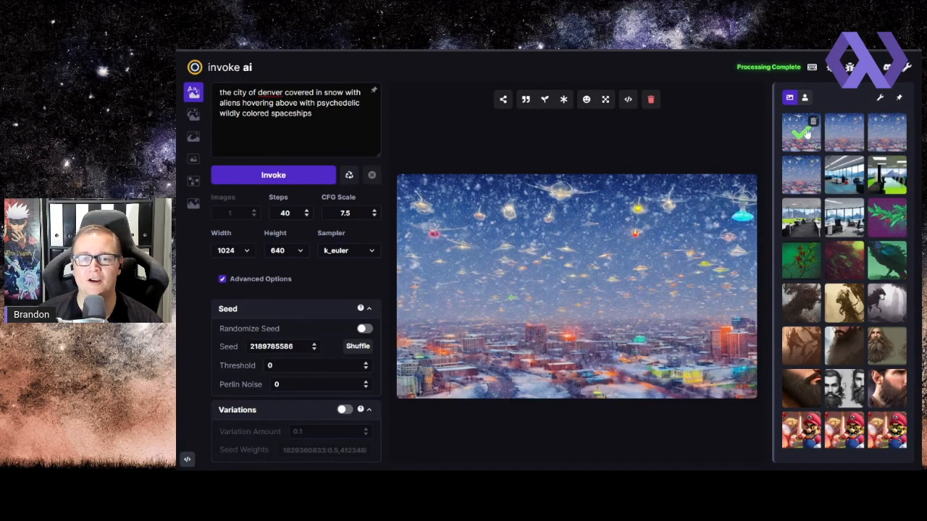
pyautogui.click(799, 173)
pyautogui.click(797, 138)
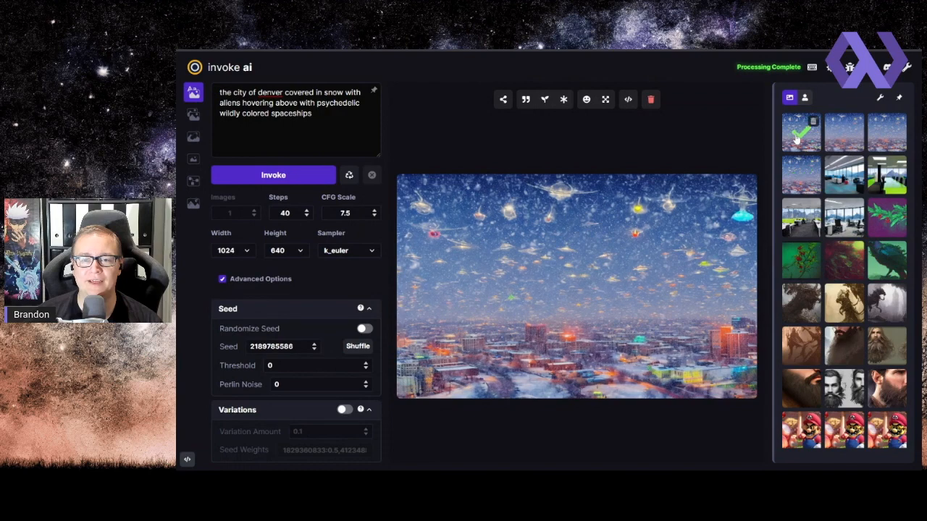
pyautogui.click(792, 174)
pyautogui.click(789, 142)
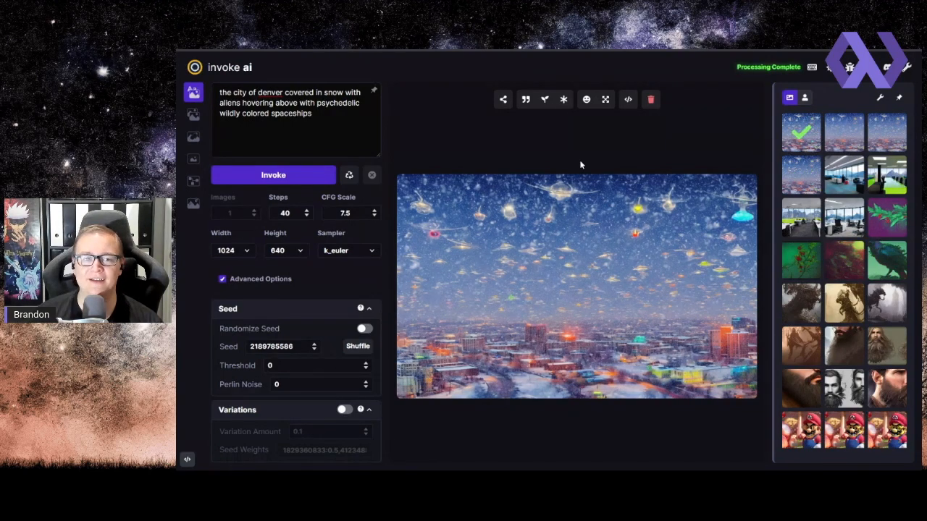
# Lower the number of generation steps to 20
pyautogui.click(307, 217)
pyautogui.click(306, 217)
pyautogui.click(307, 217)
pyautogui.click(306, 216)
pyautogui.click(306, 217)
pyautogui.click(306, 217)
pyautogui.click(306, 216)
pyautogui.click(306, 217)
pyautogui.click(306, 216)
pyautogui.click(306, 216)
pyautogui.click(306, 216)
pyautogui.click(306, 217)
pyautogui.click(307, 217)
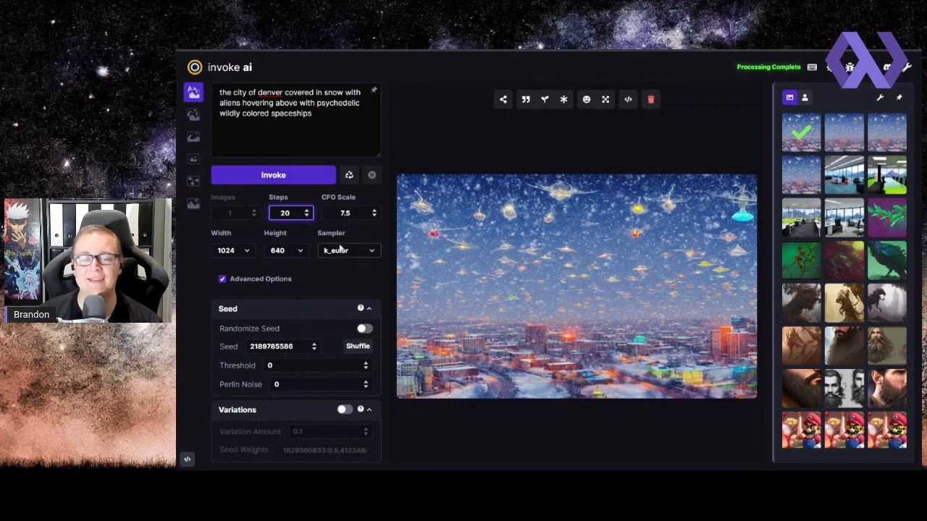
# Set the number of generation steps to 30
pyautogui.click(308, 211)
pyautogui.click(308, 211)
pyautogui.click(307, 211)
pyautogui.click(307, 211)
pyautogui.click(307, 211)
pyautogui.click(307, 211)
pyautogui.click(307, 211)
pyautogui.click(307, 210)
pyautogui.click(307, 211)
pyautogui.click(307, 211)
# Change the sampler to k_dpm_2 and generate the Denver image with the same seed
pyautogui.click(350, 252)
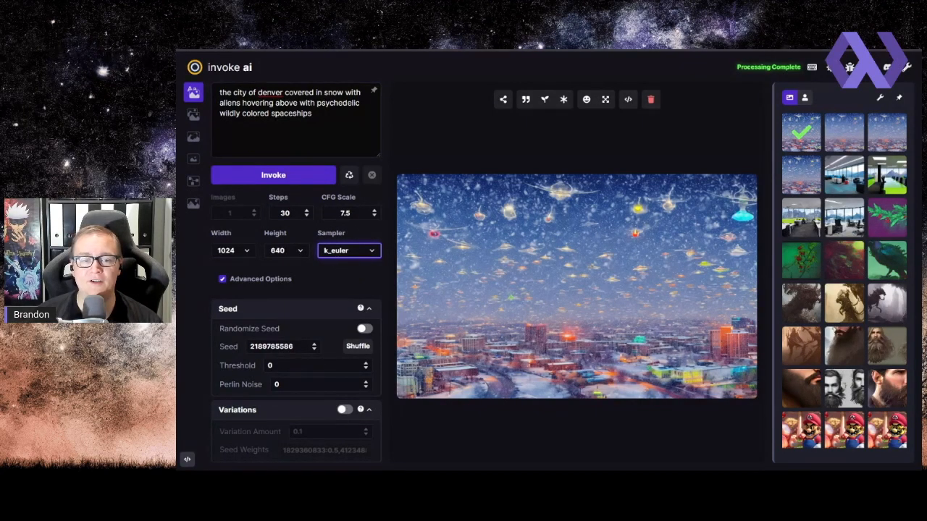
pyautogui.press('Up')
pyautogui.press('Up')
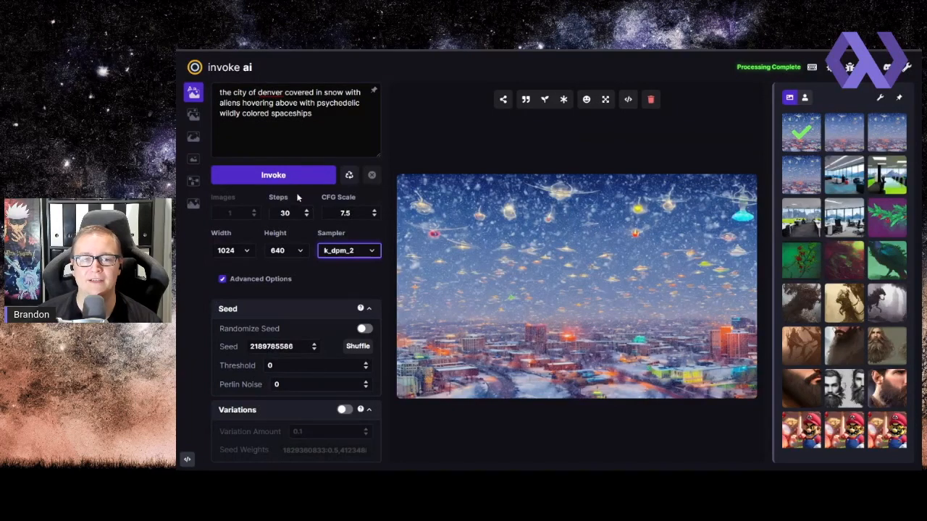
pyautogui.click(274, 178)
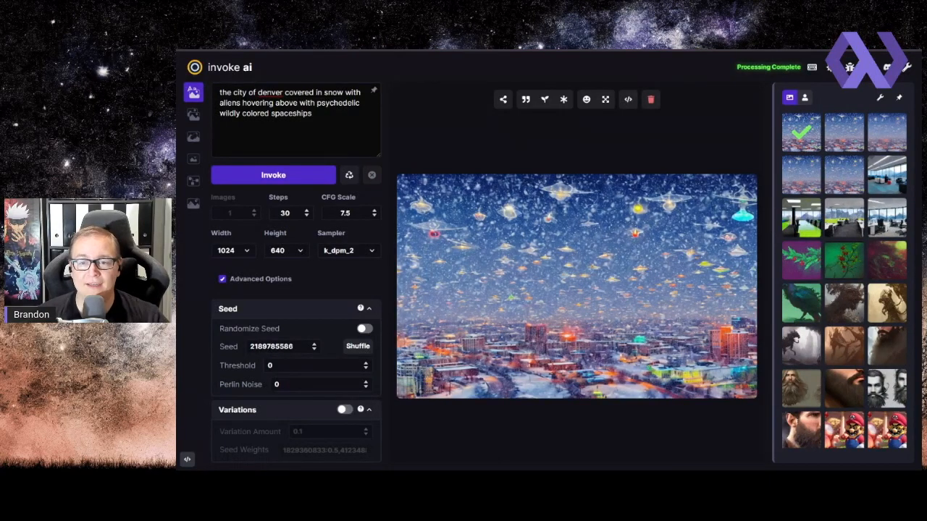
# Compare the k_dpm_2 image with the 40-step k_euler image by switching back and forth between them
pyautogui.click(837, 136)
pyautogui.click(802, 135)
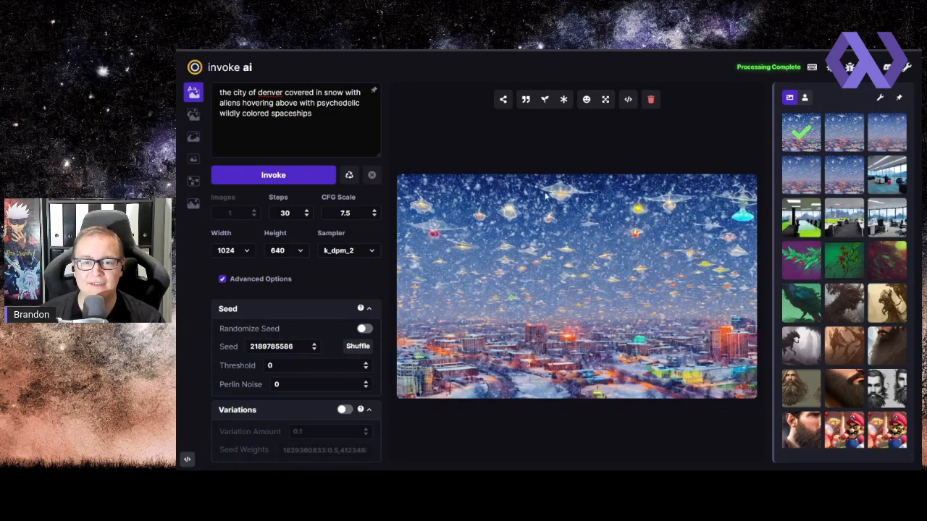
pyautogui.press('Right')
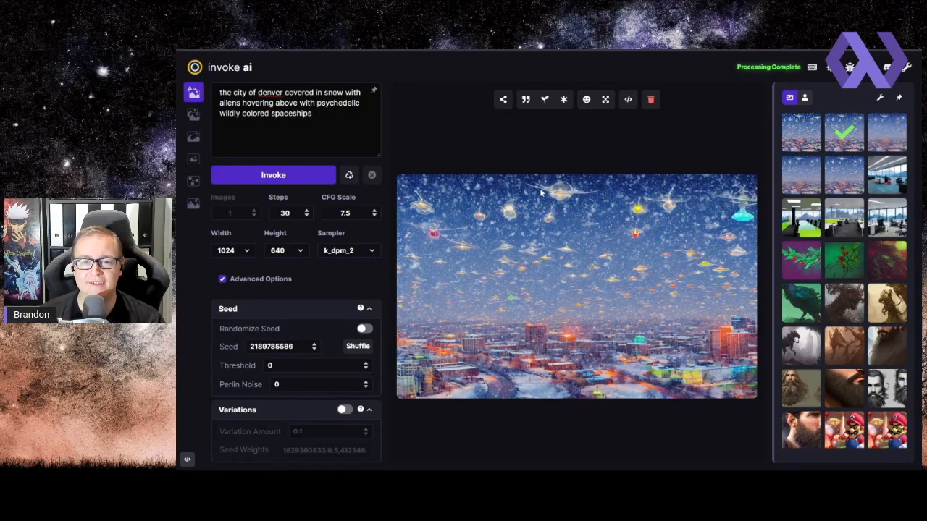
pyautogui.press('Left')
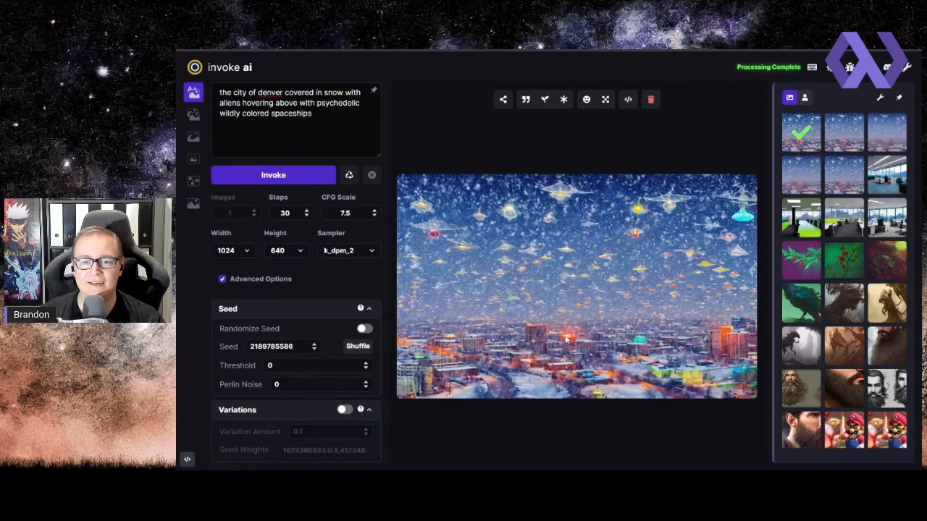
pyautogui.press('Right')
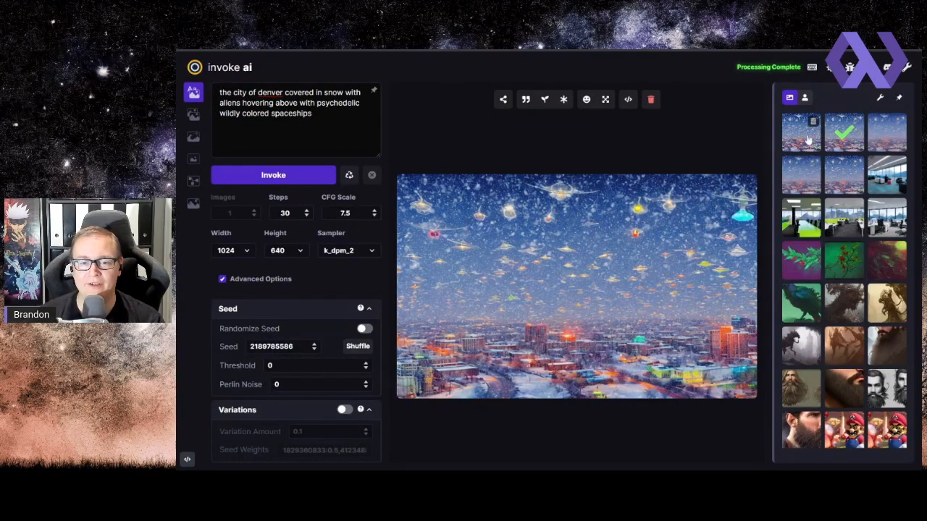
pyautogui.press('Left')
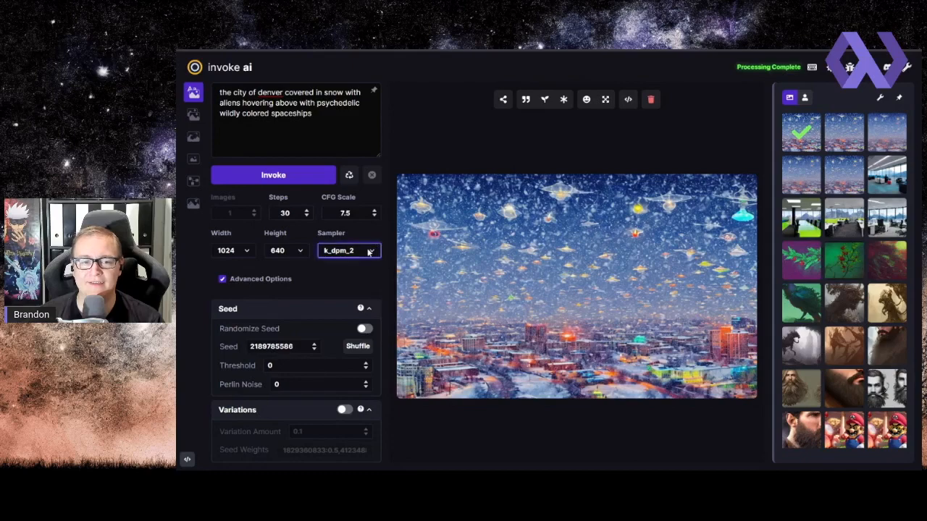
# Change the sampler to k_heun and generate the Denver image with the same seed
pyautogui.click(332, 318)
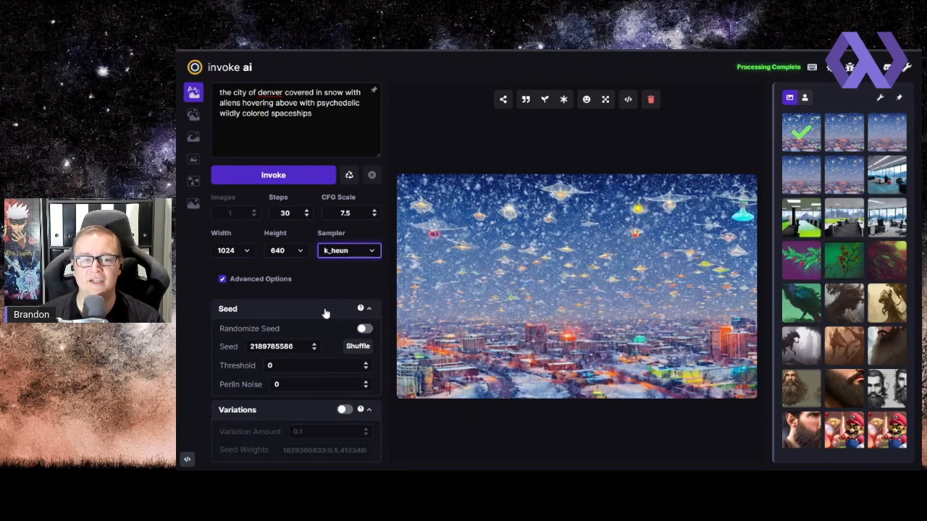
pyautogui.click(309, 176)
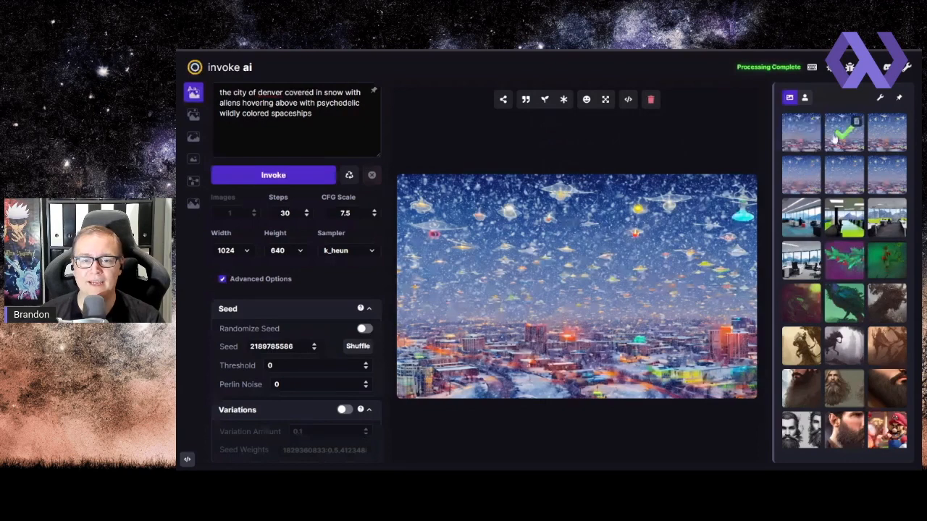
# Compare the k_heun image with the k_dpm_2 image by switching between them in the gallery
pyautogui.click(344, 251)
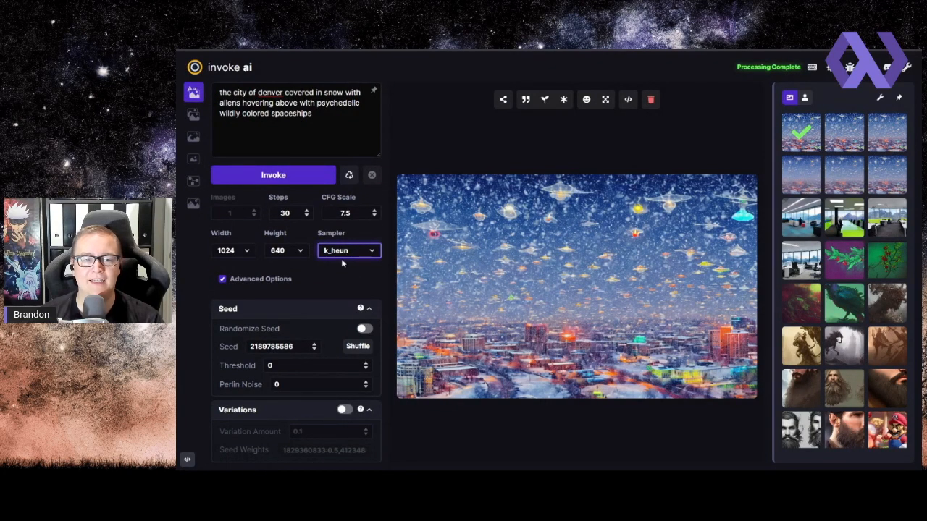
pyautogui.click(845, 143)
pyautogui.click(809, 142)
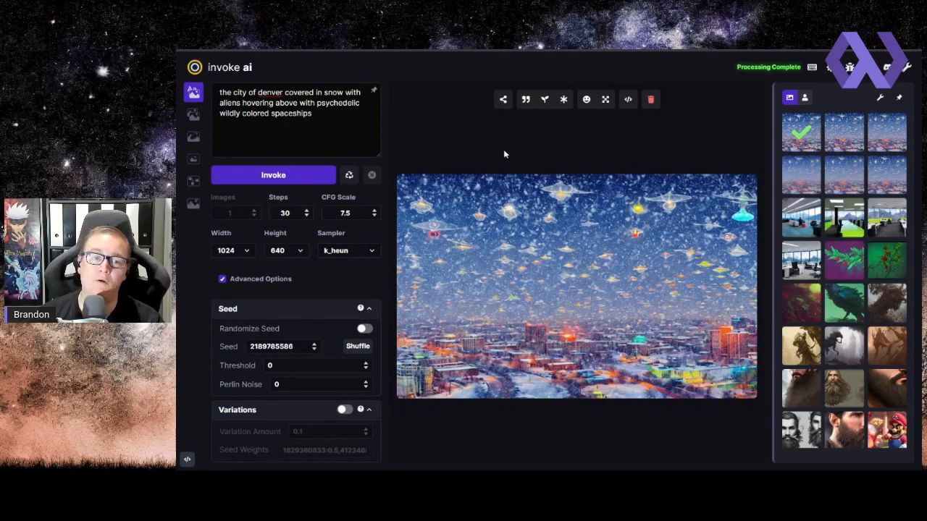
# Change the sampler to k_euler_a and generate the Denver image with the same seed and 30 steps
pyautogui.click(343, 258)
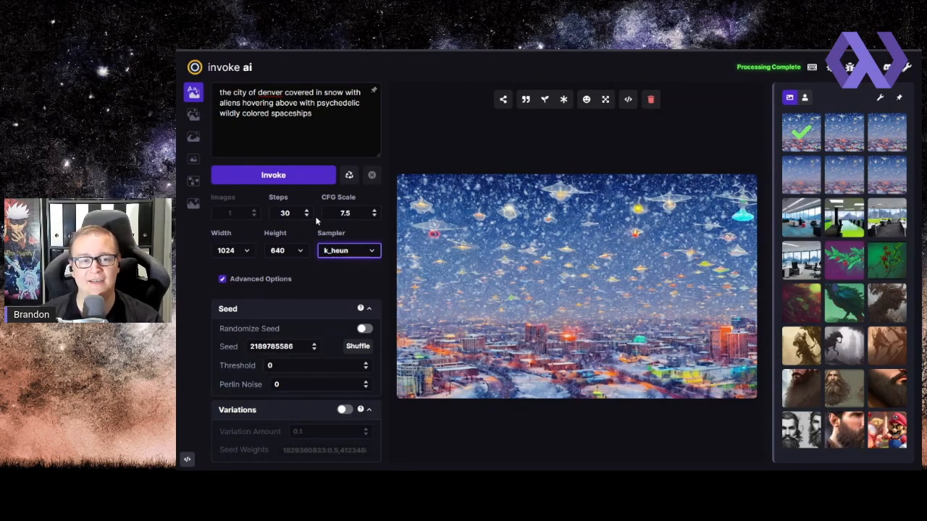
pyautogui.press('Up')
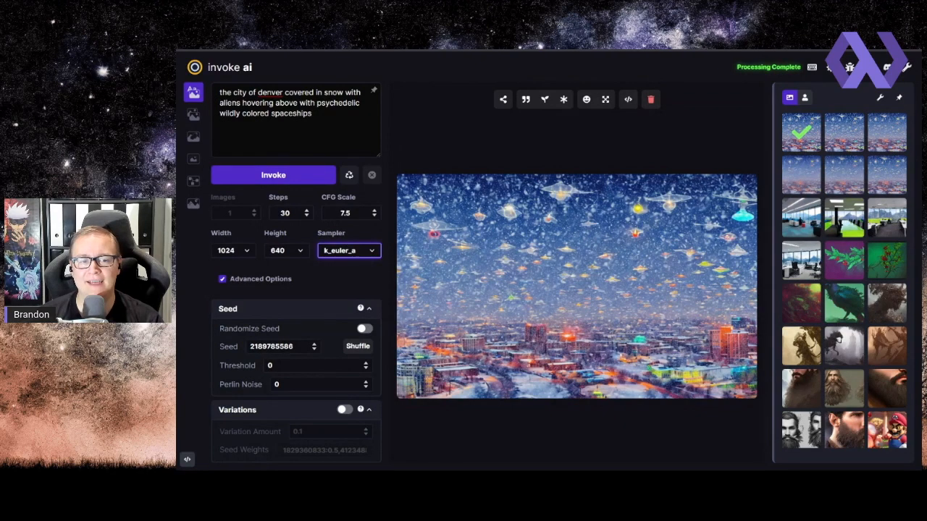
pyautogui.click(299, 176)
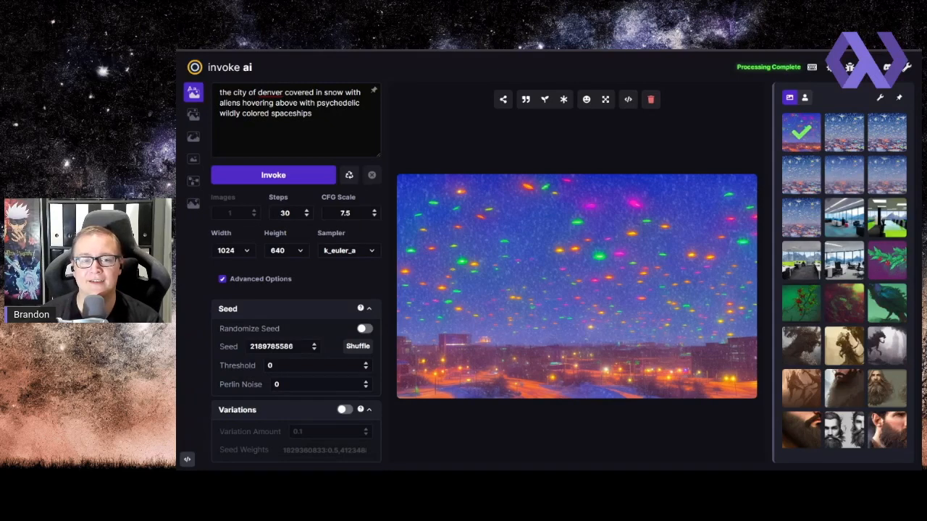
# Raise the number of steps to 50 and generate the k_euler_a Denver image again
pyautogui.click(306, 210)
pyautogui.click(306, 210)
pyautogui.click(302, 172)
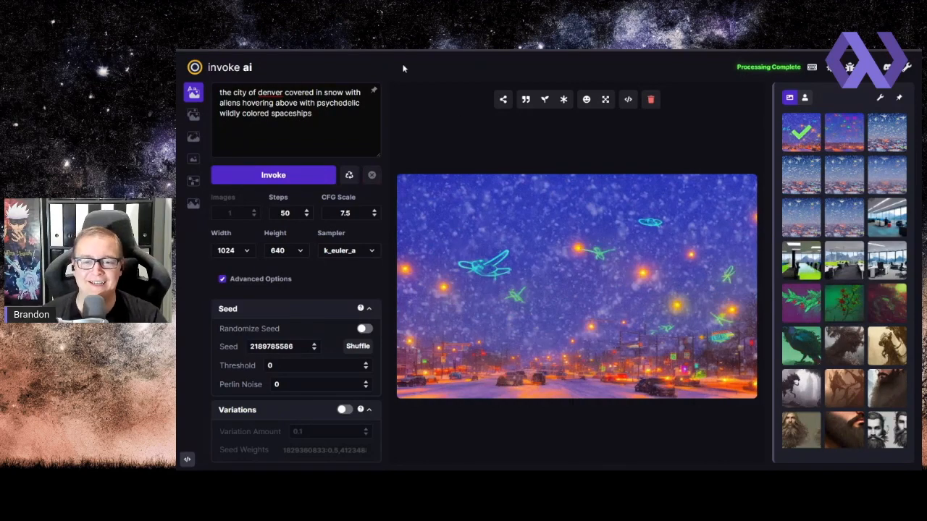
# Compare the 50-step k_euler_a image with the 30-step one by switching back and forth between them
pyautogui.click(835, 136)
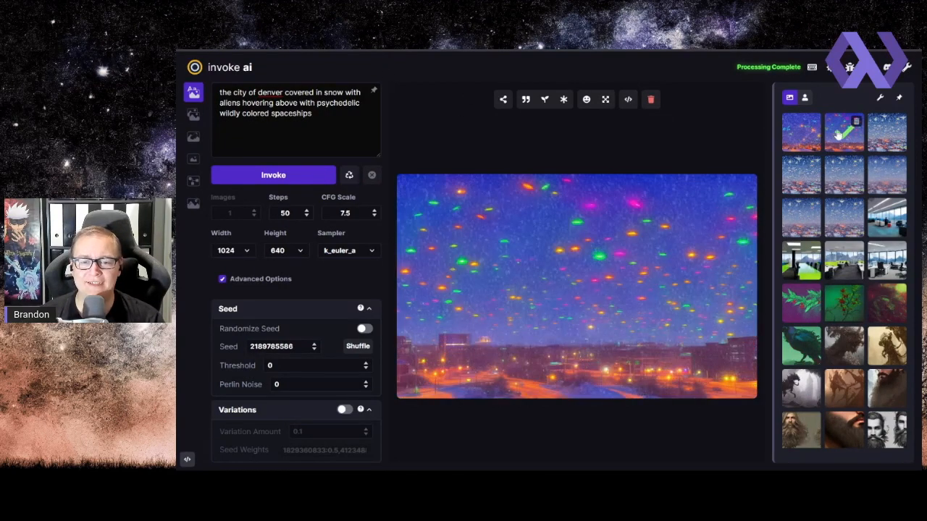
pyautogui.click(801, 132)
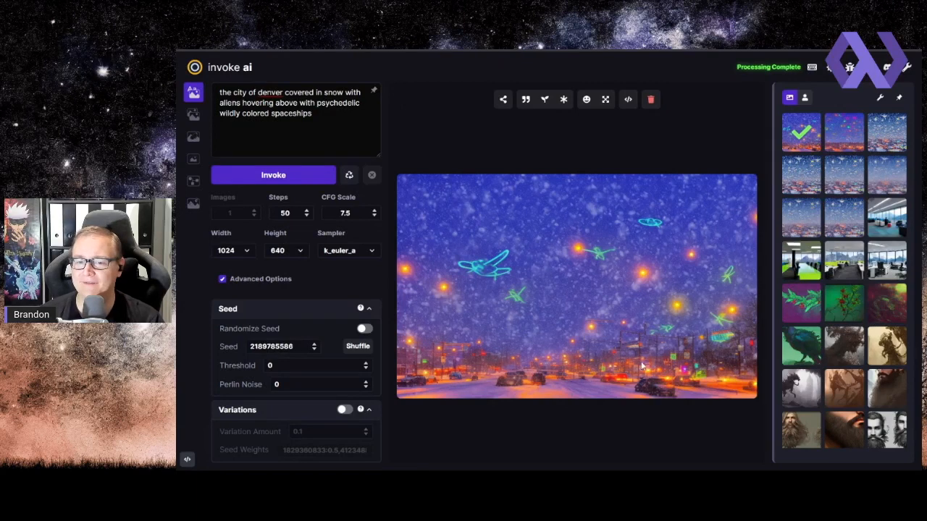
pyautogui.click(840, 139)
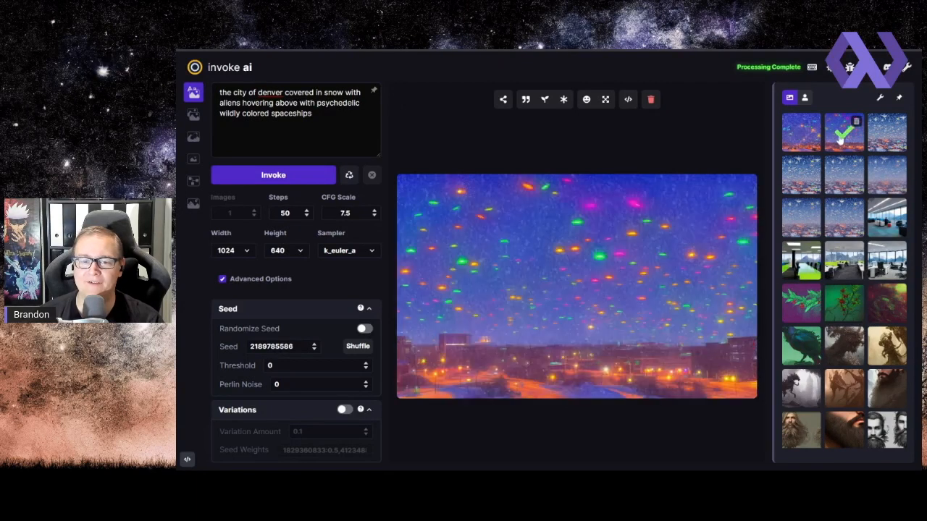
pyautogui.click(813, 142)
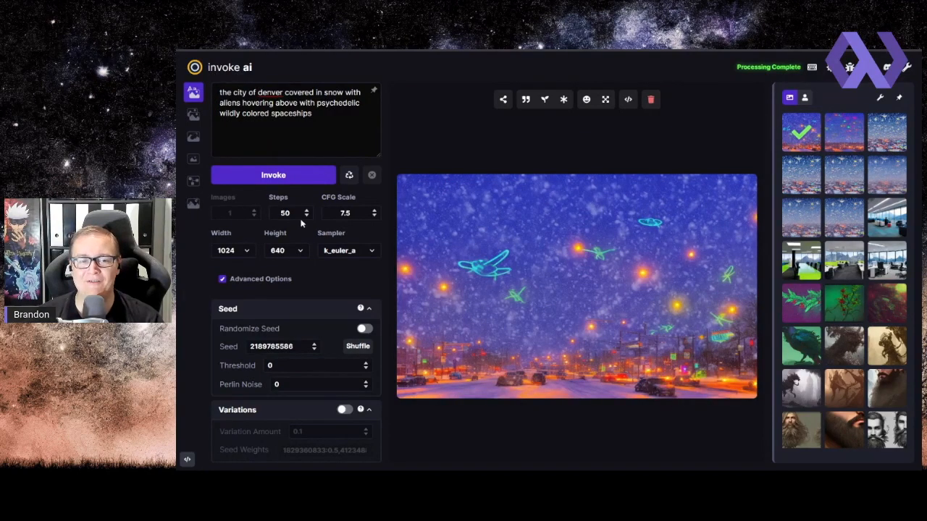
# Set the CFG scale to 10 and generate the Denver image with the same seed and 50 steps
pyautogui.click(374, 211)
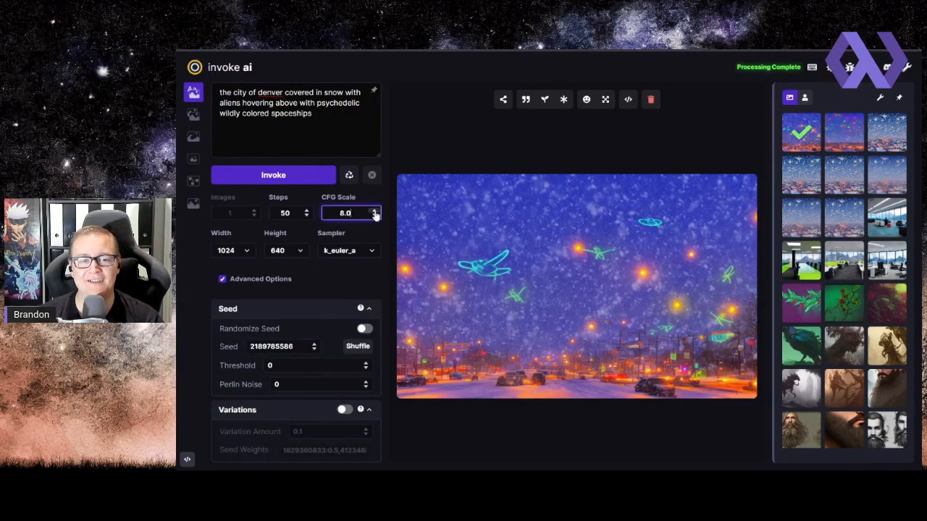
pyautogui.click(373, 217)
pyautogui.click(373, 217)
pyautogui.click(373, 217)
pyautogui.click(304, 179)
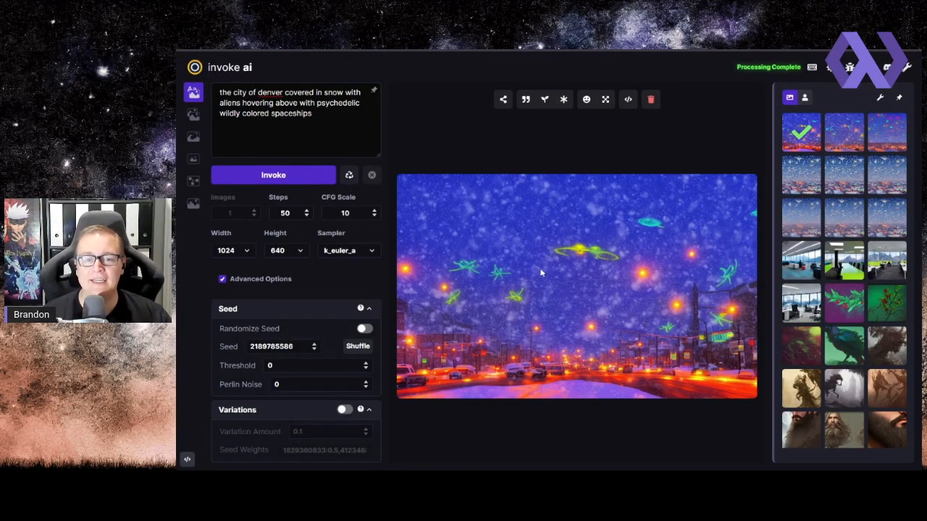
# Compare the CFG 10 image with the CFG 7.5 image by switching back and forth between them
pyautogui.click(832, 144)
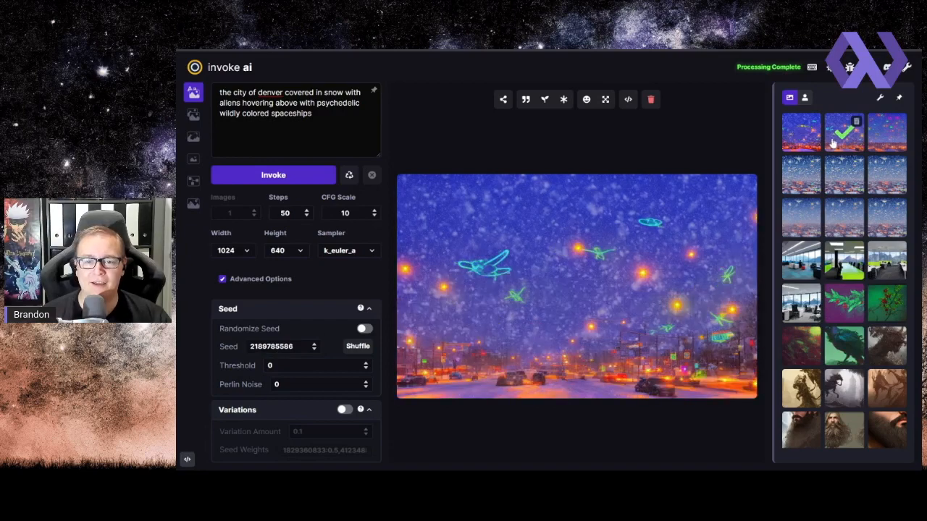
pyautogui.click(791, 145)
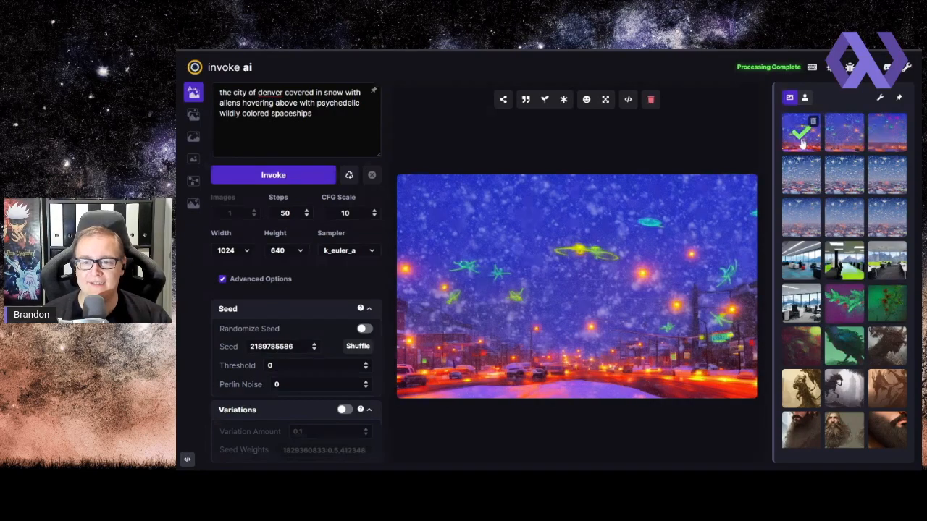
pyautogui.click(833, 143)
pyautogui.click(803, 144)
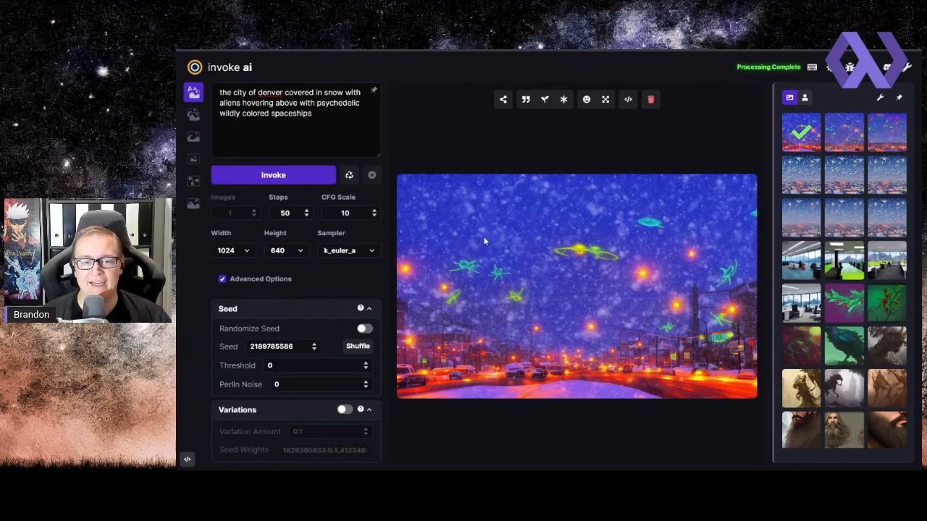
# Set the CFG scale to 15 and generate the Denver image with the same seed
pyautogui.click(374, 210)
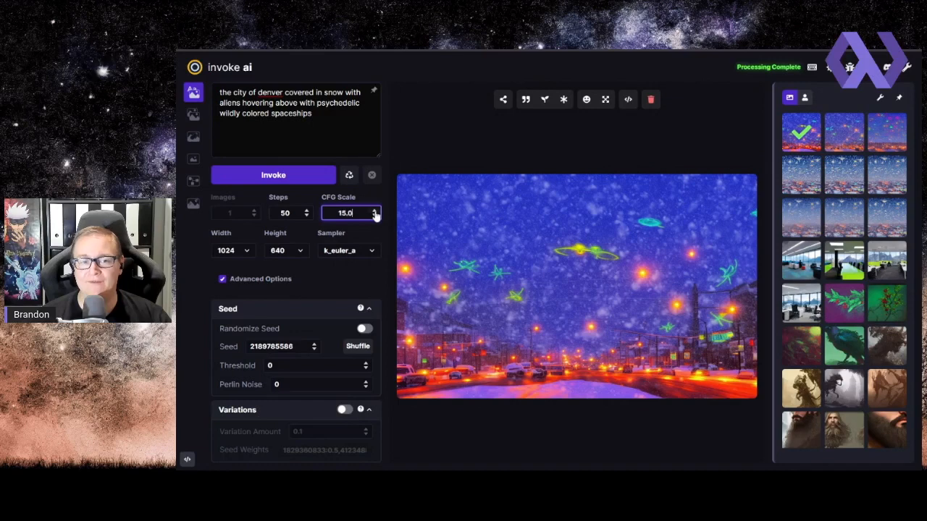
pyautogui.click(269, 176)
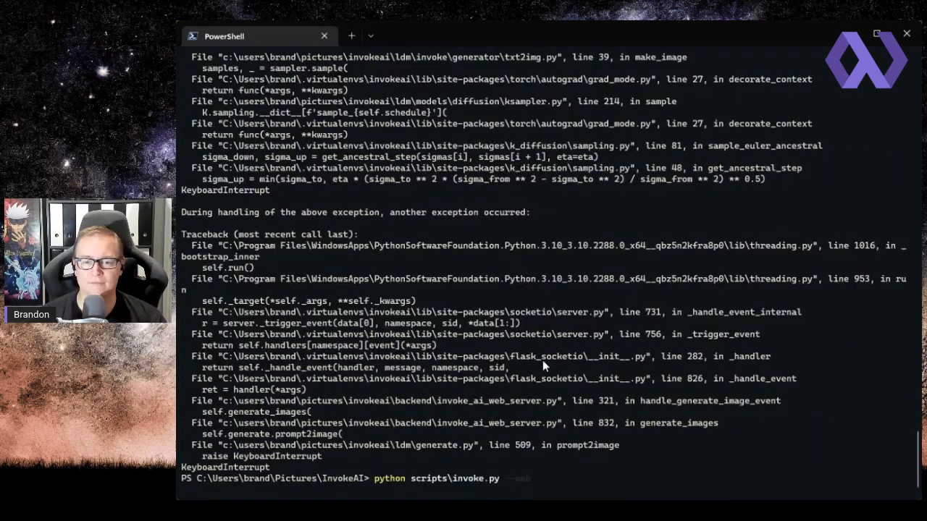
# Relaunch InvokeAI from PowerShell by running the scripts\invoke.py Python script
pyautogui.press('Return')
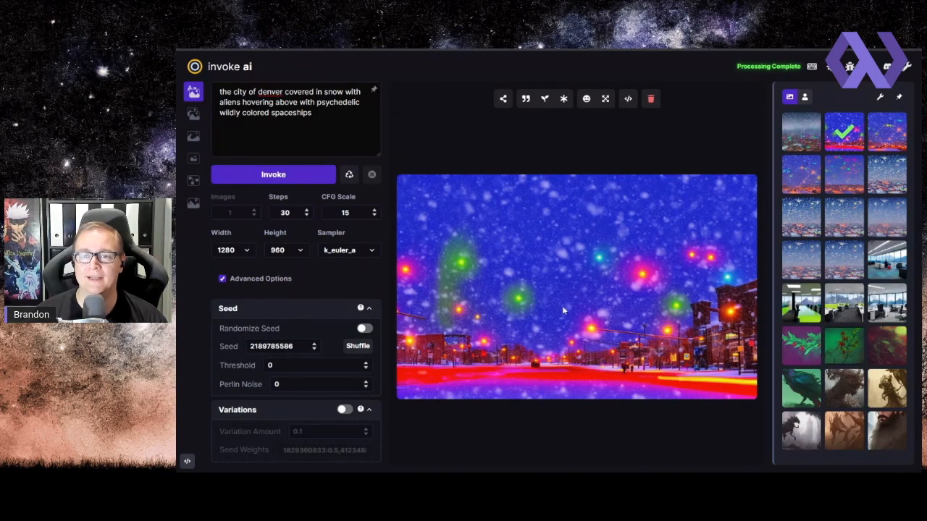
# Compare the k_euler_a Denver images made with CFG scales 7.5, 10 and 15, ending on the CFG 15 image
pyautogui.click(887, 137)
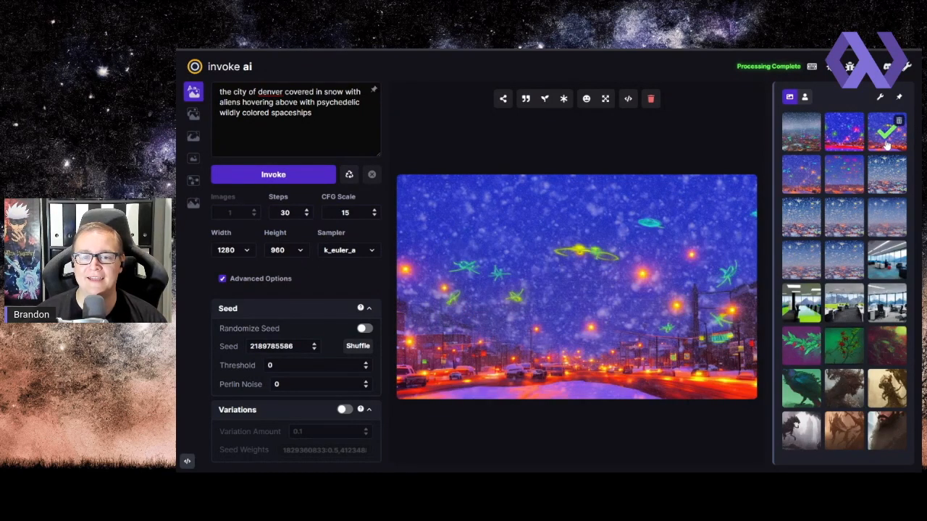
pyautogui.click(791, 181)
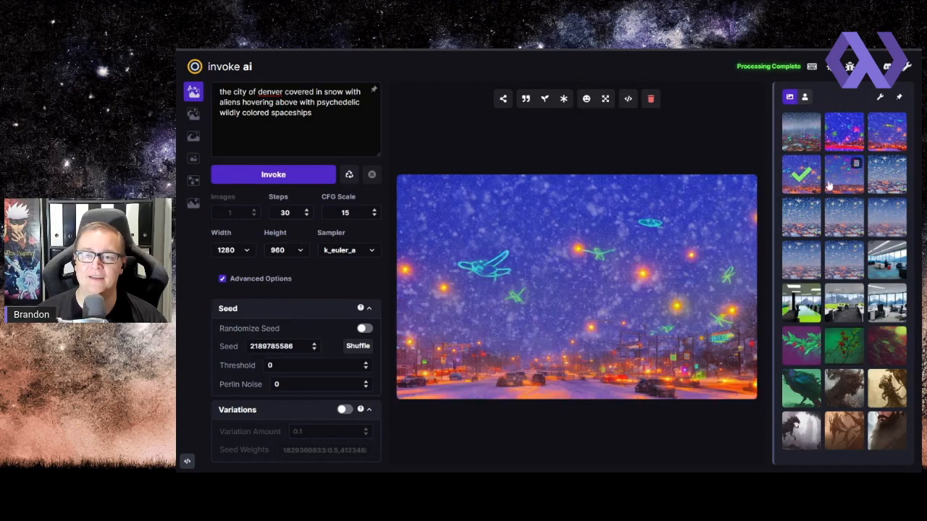
pyautogui.click(831, 186)
pyautogui.click(800, 182)
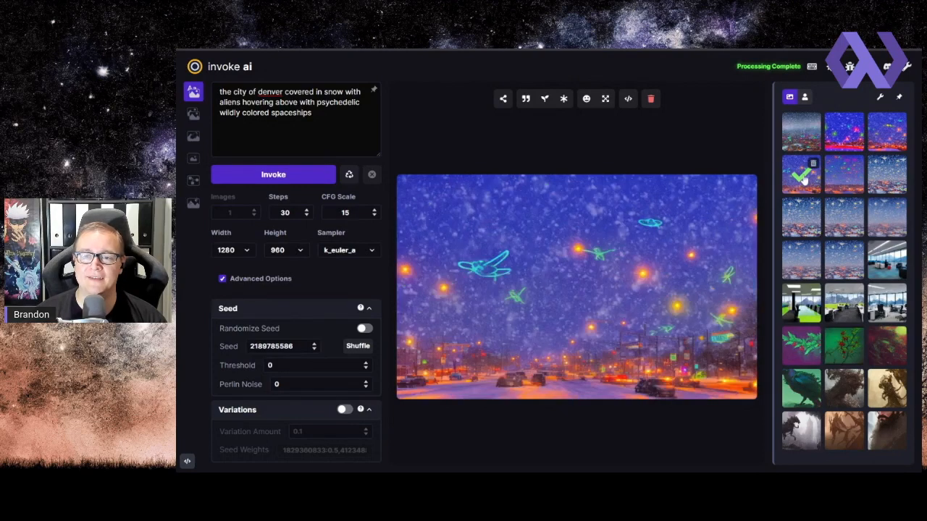
pyautogui.click(898, 134)
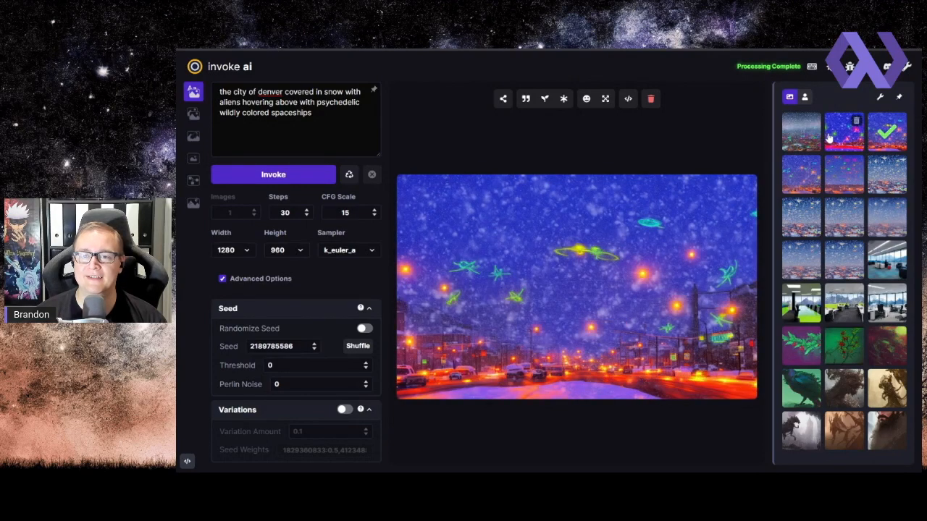
pyautogui.click(829, 137)
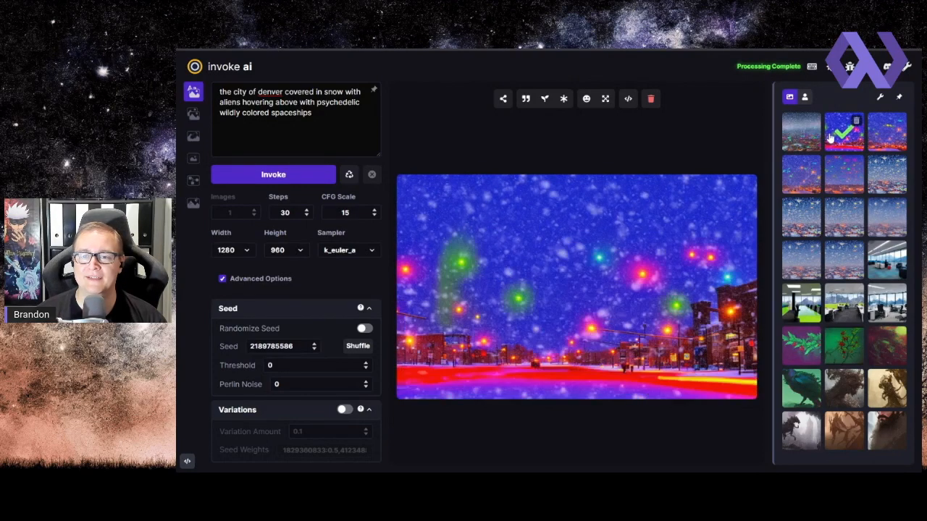
# Set the CFG scale to 7.5 and change the sampler to ddim
pyautogui.click(346, 213)
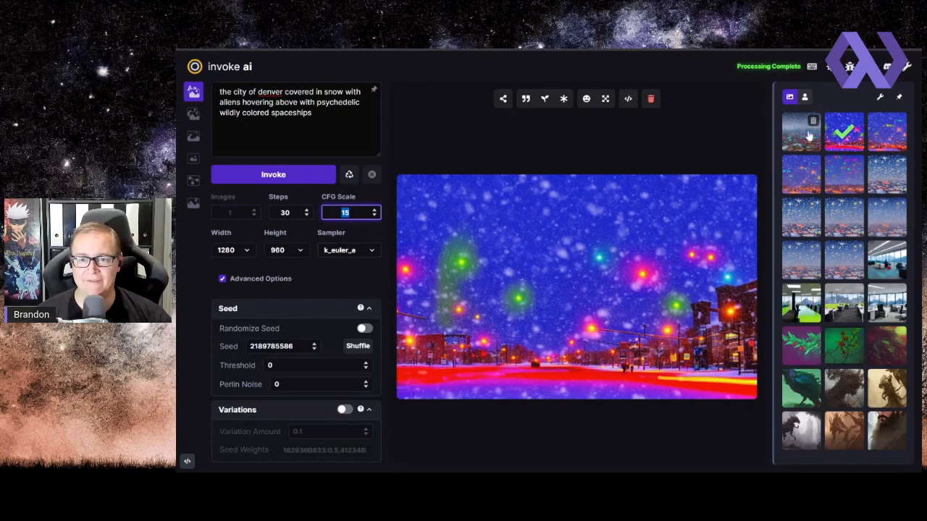
pyautogui.write('7.5')
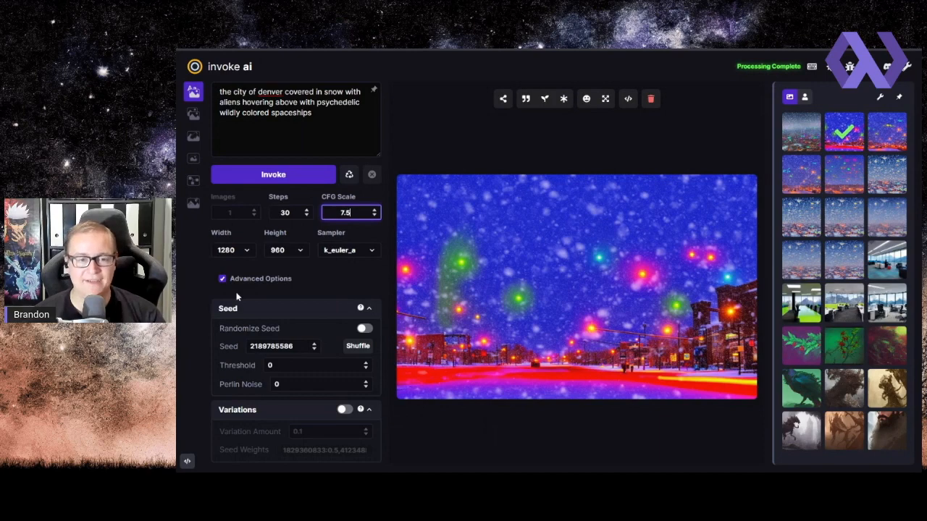
pyautogui.click(333, 251)
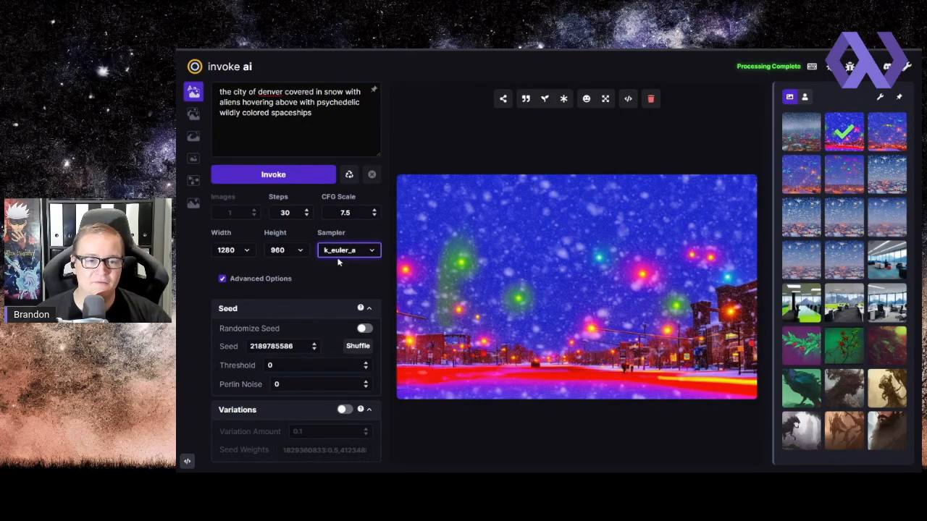
pyautogui.click(177, 262)
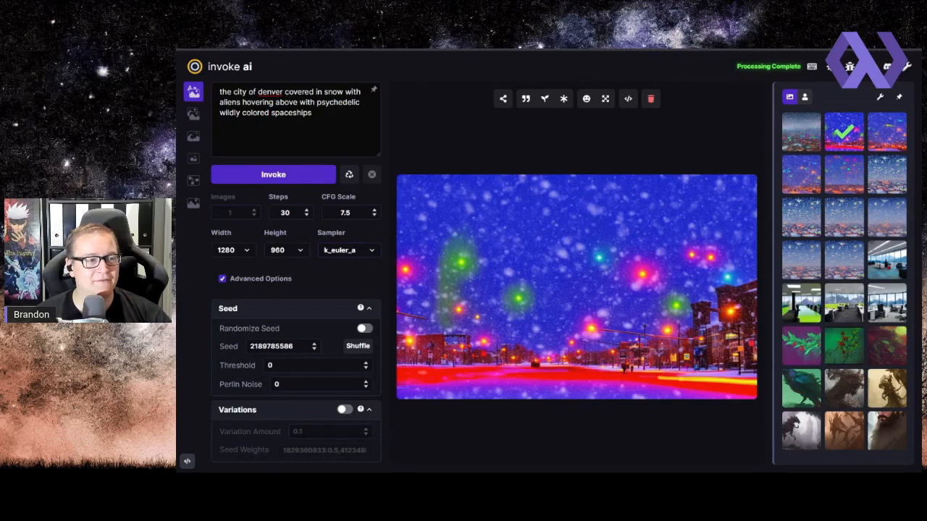
pyautogui.click(354, 253)
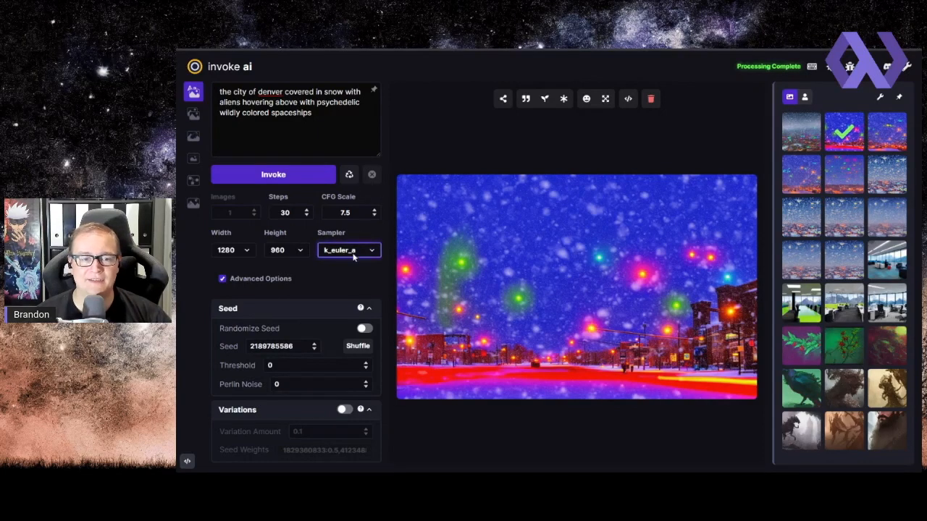
# Display the foggy Denver image, generate it again with ddim at 1280 × 960, and check the High Res Optimization option
pyautogui.click(797, 134)
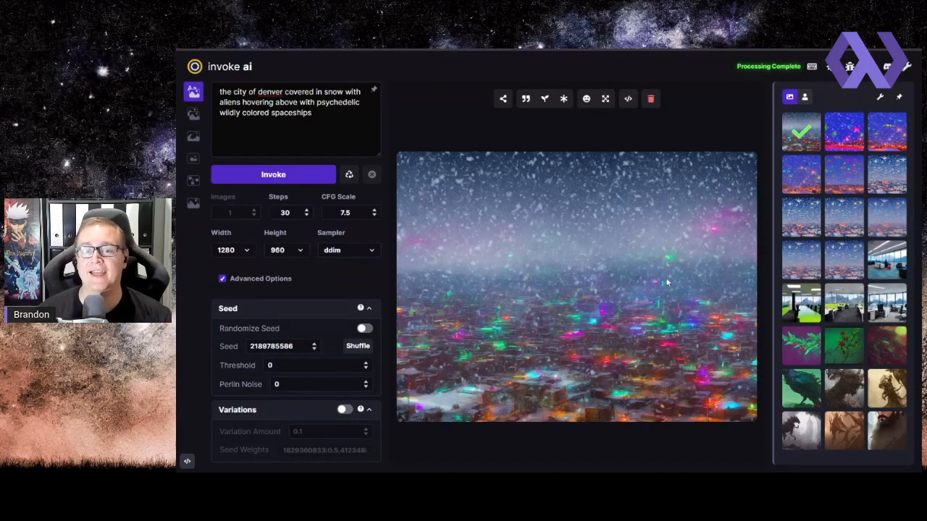
pyautogui.hotkey('ctrl', 'Return')
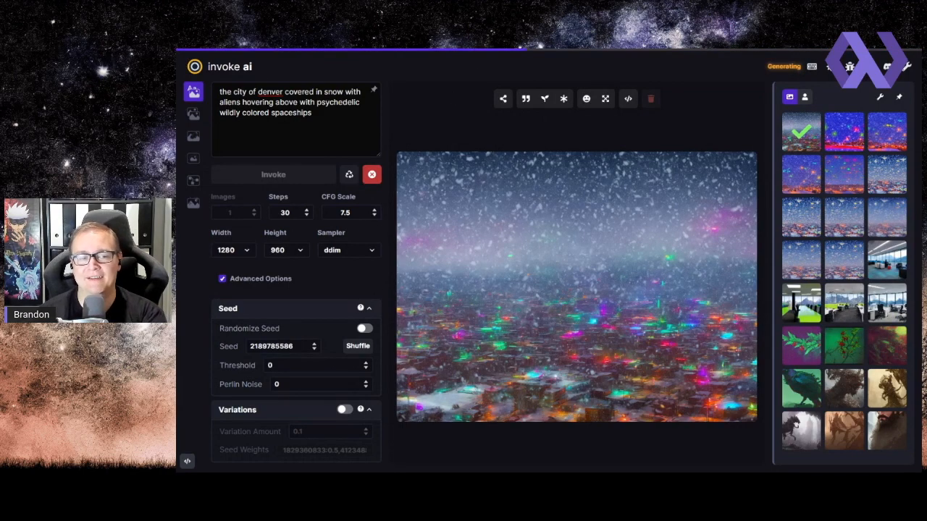
pyautogui.scroll(-3, 330, 452)
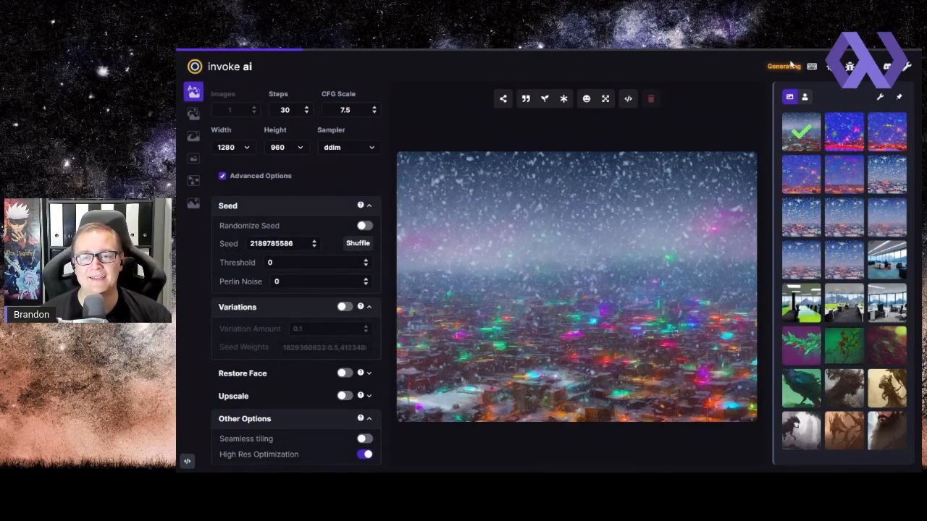
pyautogui.scroll(3, 311, 362)
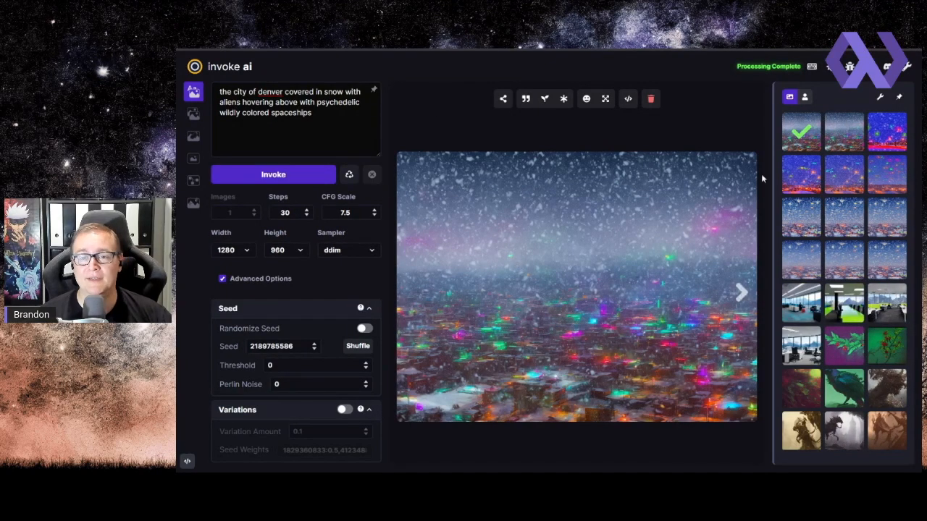
# Delete the newly generated duplicate of the foggy Denver image from the gallery
pyautogui.click(813, 121)
pyautogui.click(625, 161)
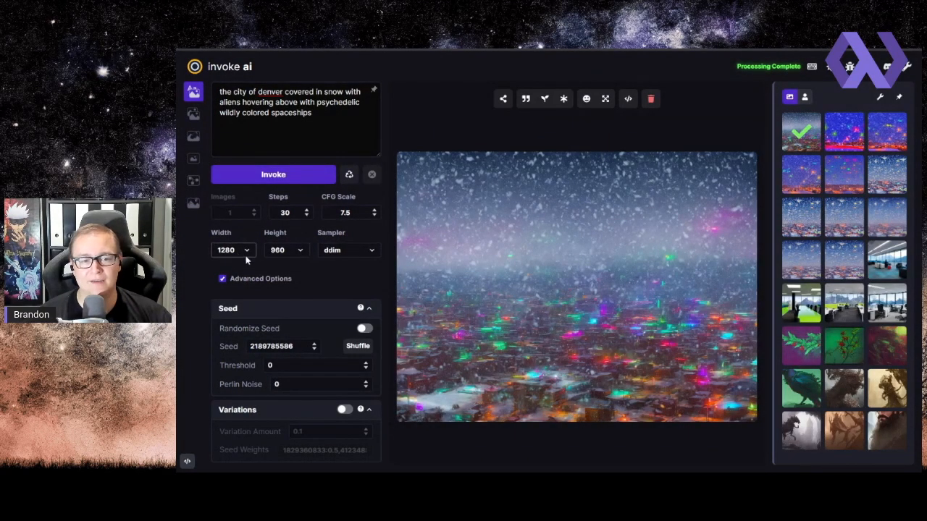
# Enable Variations with an amount of 0.1, generate the Denver image, and compare the result with the foggy image
pyautogui.scroll(-1, 305, 335)
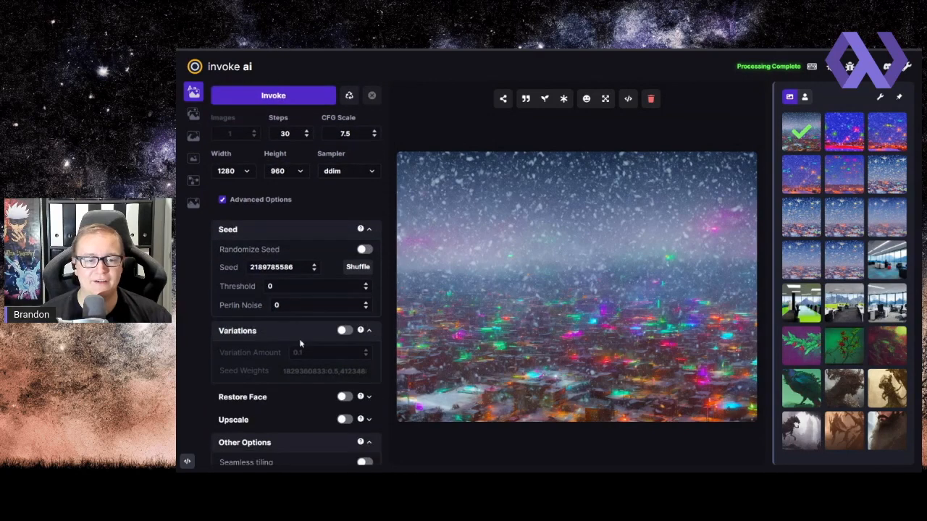
pyautogui.scroll(-1, 305, 334)
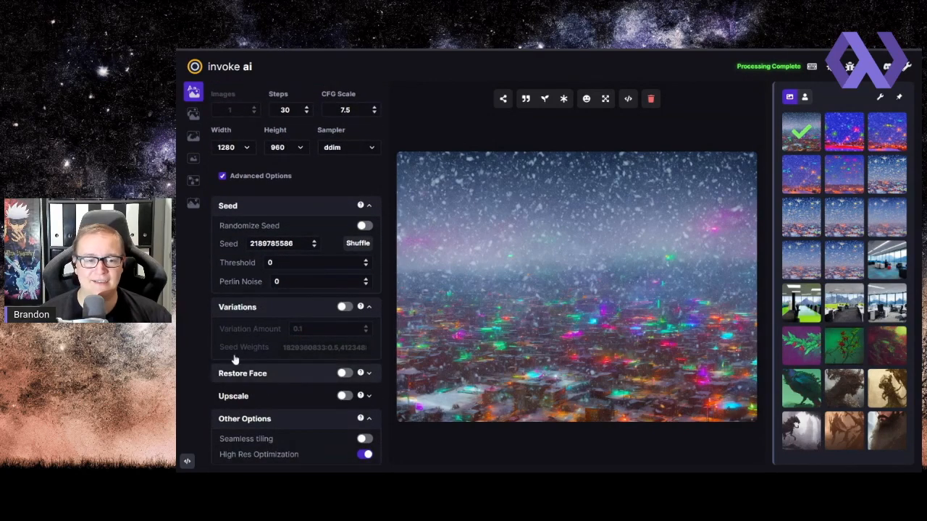
pyautogui.click(346, 308)
pyautogui.scroll(1, 346, 308)
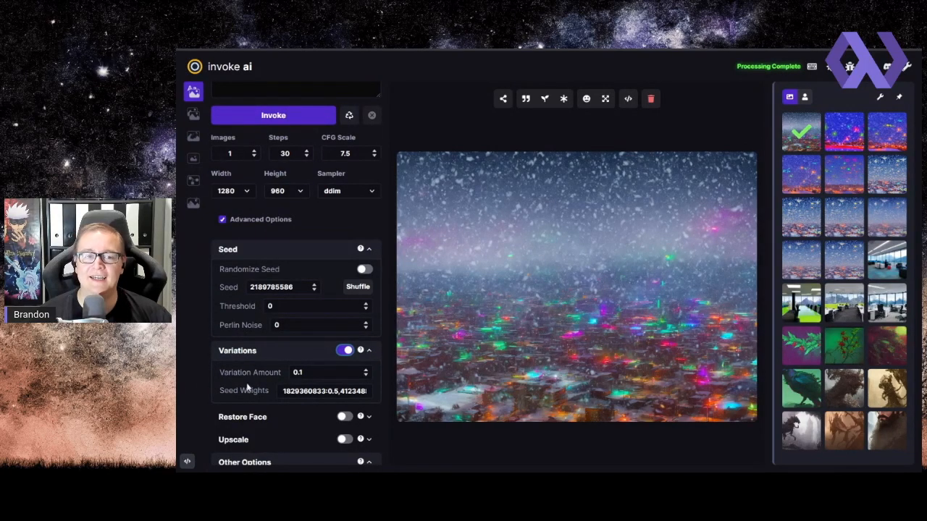
pyautogui.click(293, 118)
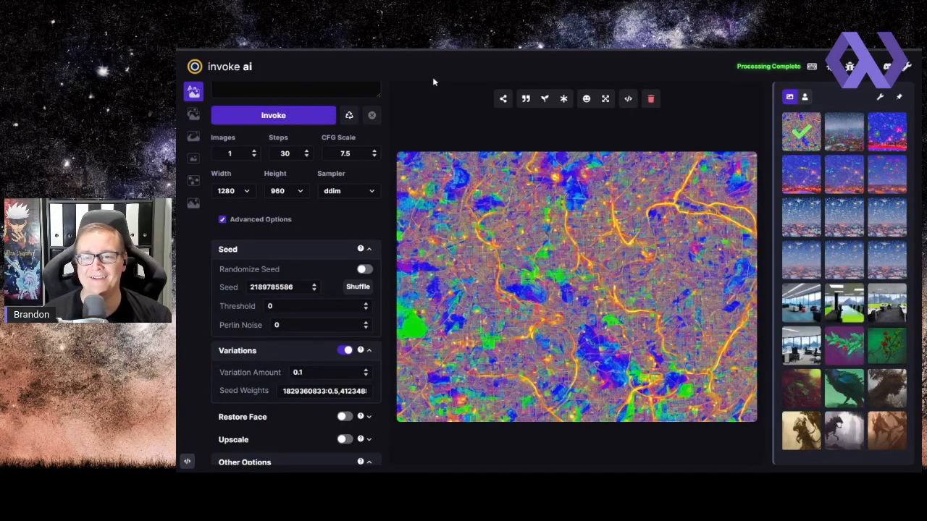
pyautogui.click(838, 136)
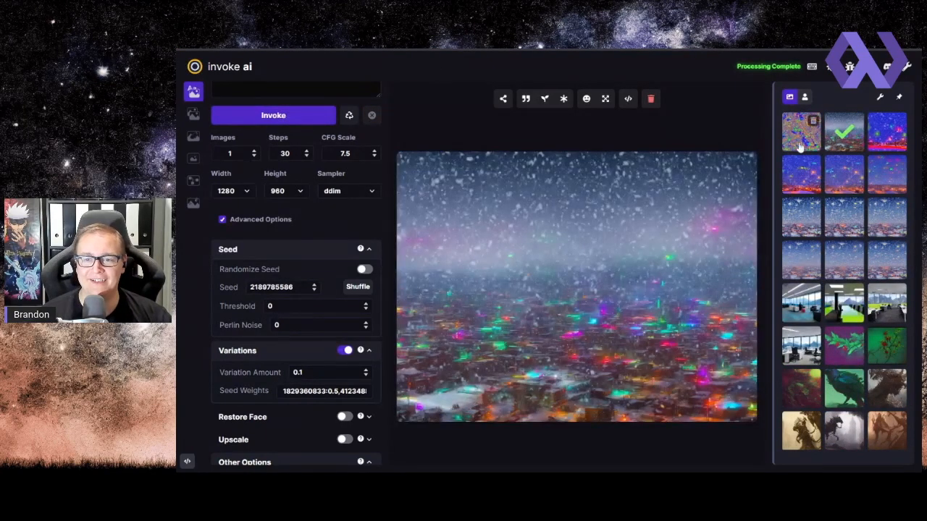
pyautogui.click(801, 131)
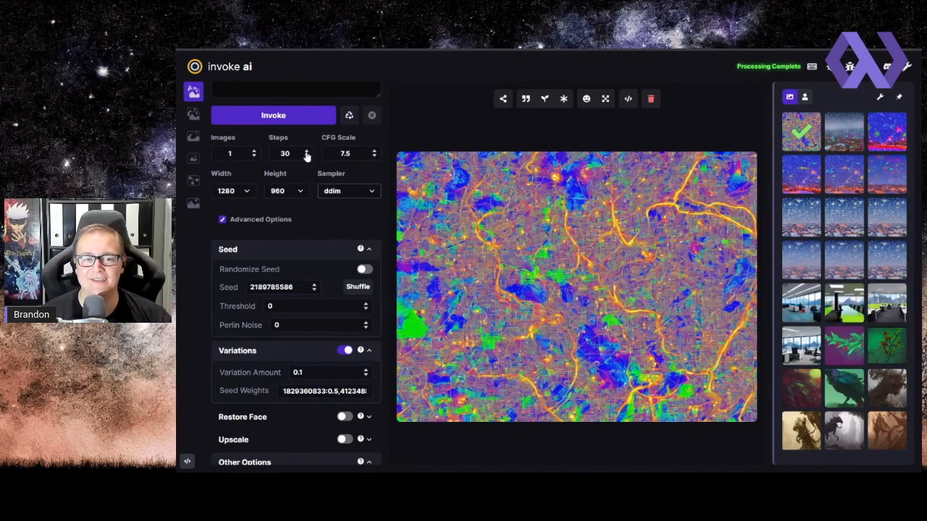
# Change the sampler to k_euler, turn off Variations and enable Randomize Seed
pyautogui.click(348, 190)
pyautogui.click(349, 198)
pyautogui.click(346, 351)
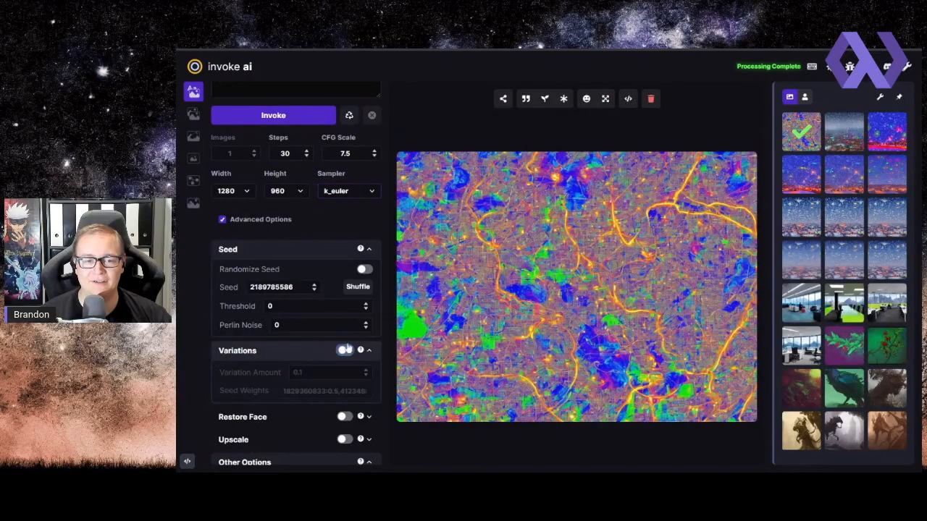
pyautogui.click(365, 269)
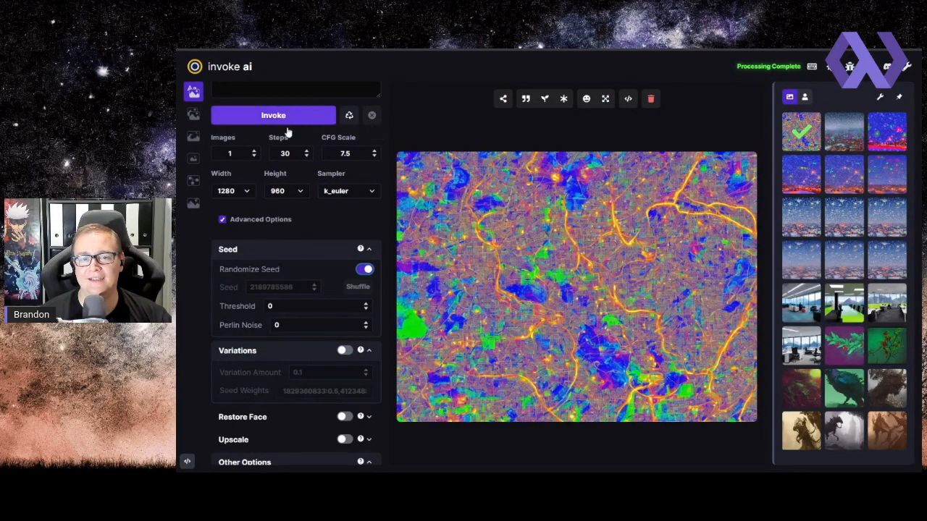
# Clear the Denver prompt and turn off High Res Optimization
pyautogui.scroll(1, 297, 127)
pyautogui.click(311, 129)
pyautogui.hotkey('ctrl', 'a')
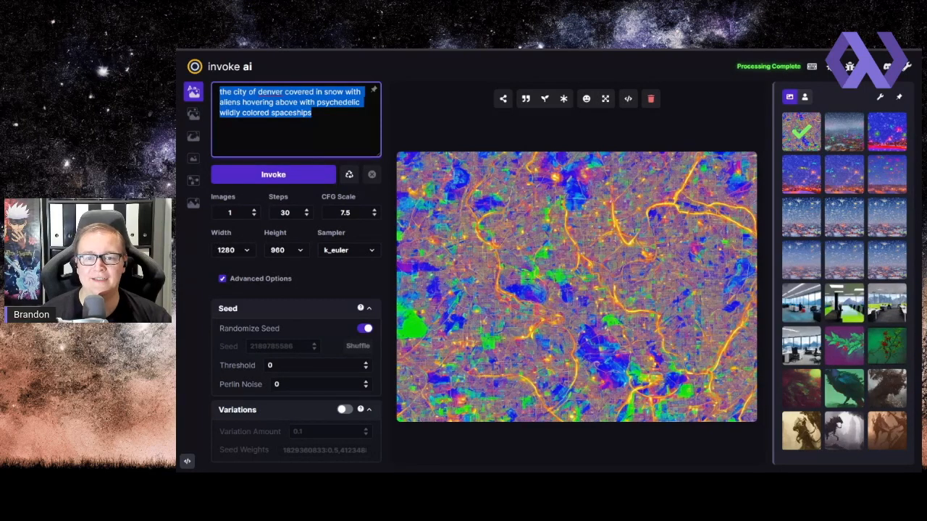
pyautogui.press('BackSpace')
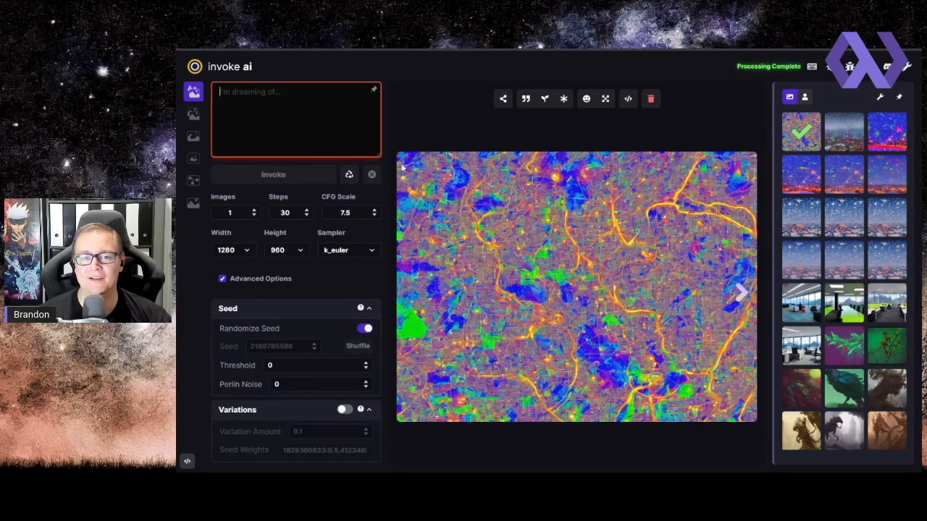
pyautogui.scroll(-3, 297, 326)
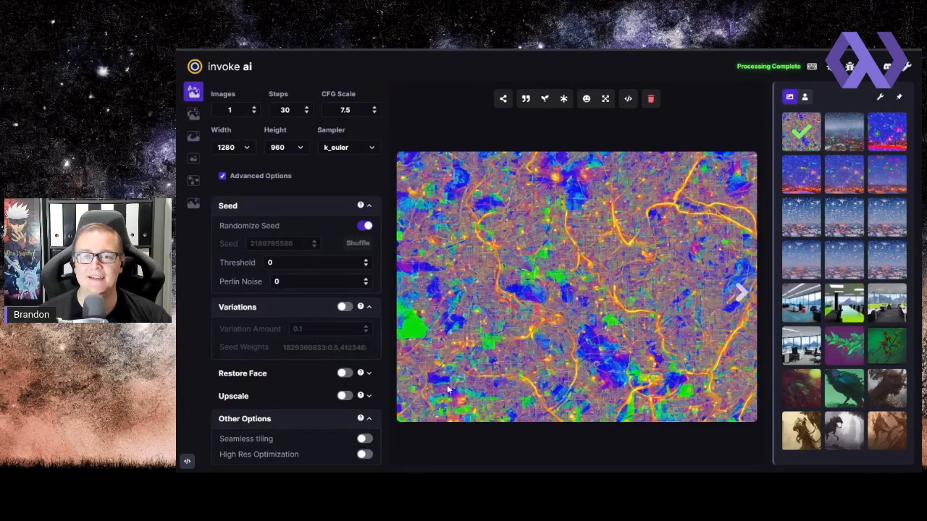
pyautogui.scroll(3, 287, 316)
pyautogui.scroll(-3, 295, 314)
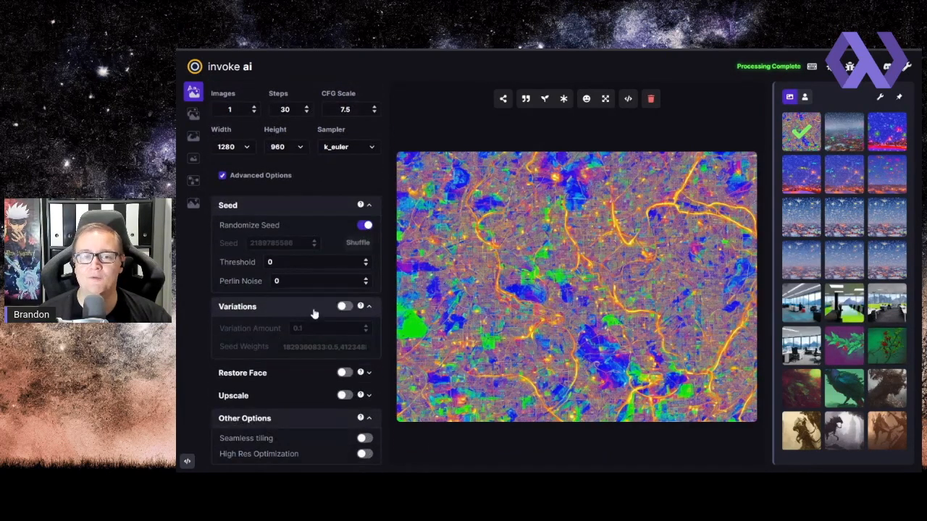
# Set the image height to 768
pyautogui.scroll(3, 320, 309)
pyautogui.click(273, 253)
pyautogui.click(280, 259)
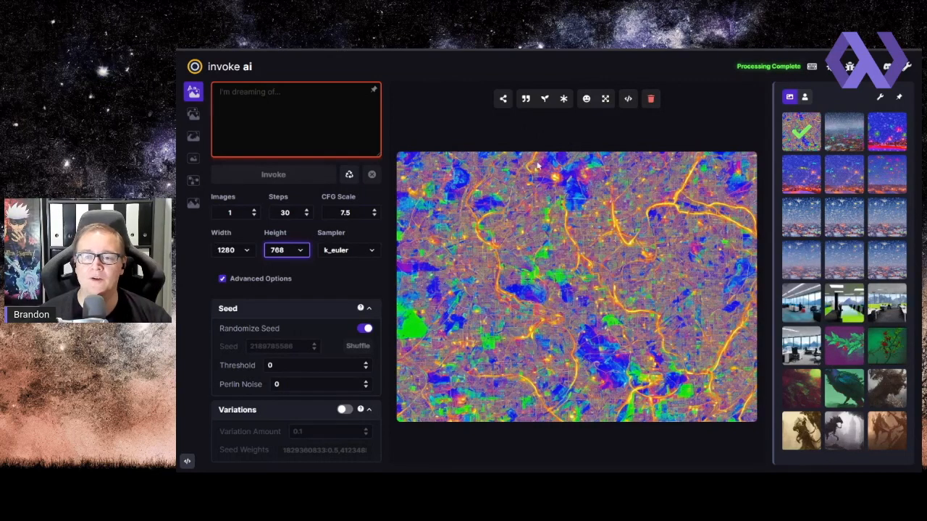
# Look through the older gallery images down to the snowy forest and neon city pictures
pyautogui.scroll(-5, 862, 231)
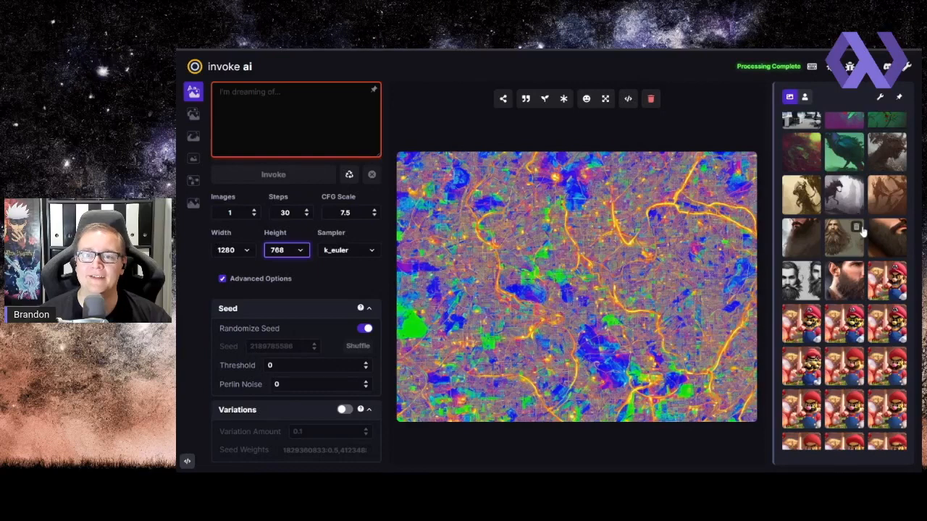
pyautogui.scroll(-2, 862, 230)
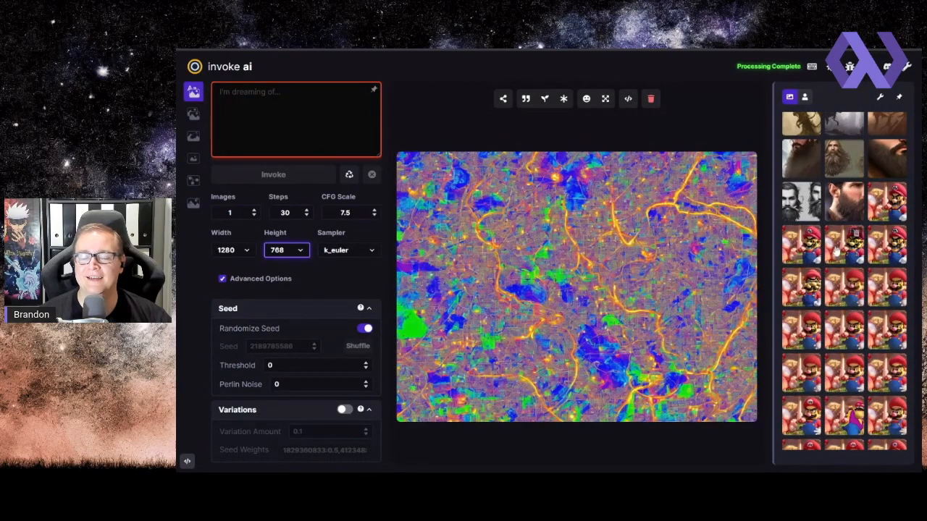
pyautogui.scroll(-1, 830, 252)
pyautogui.scroll(-10, 830, 251)
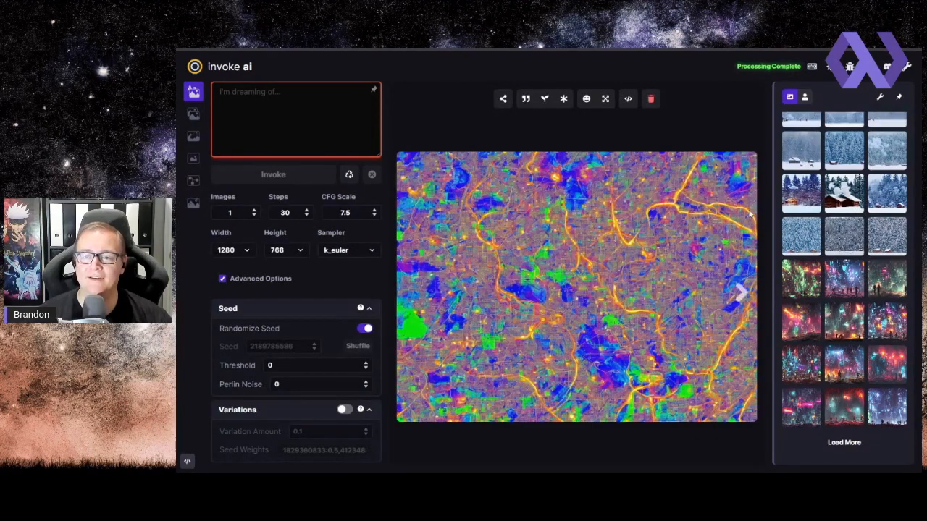
pyautogui.scroll(3, 840, 244)
pyautogui.scroll(-3, 844, 239)
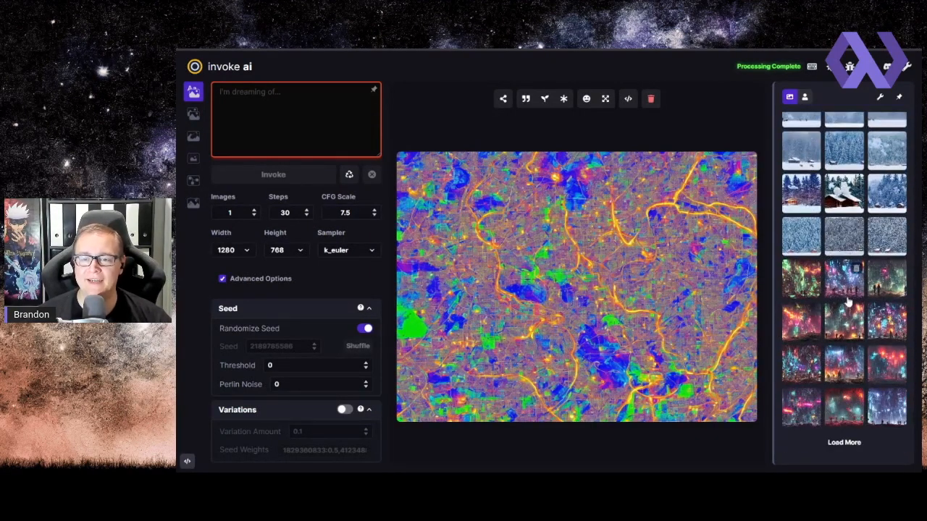
pyautogui.scroll(3, 864, 229)
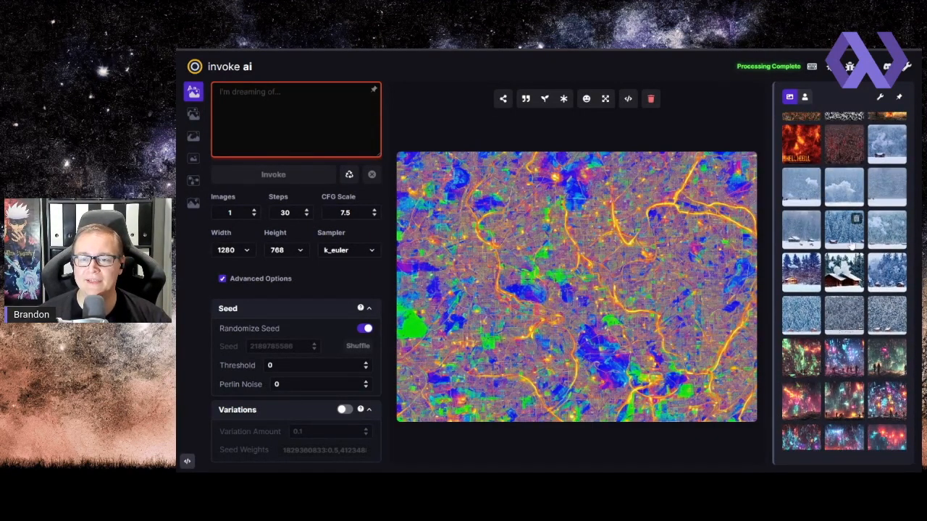
pyautogui.scroll(-3, 854, 239)
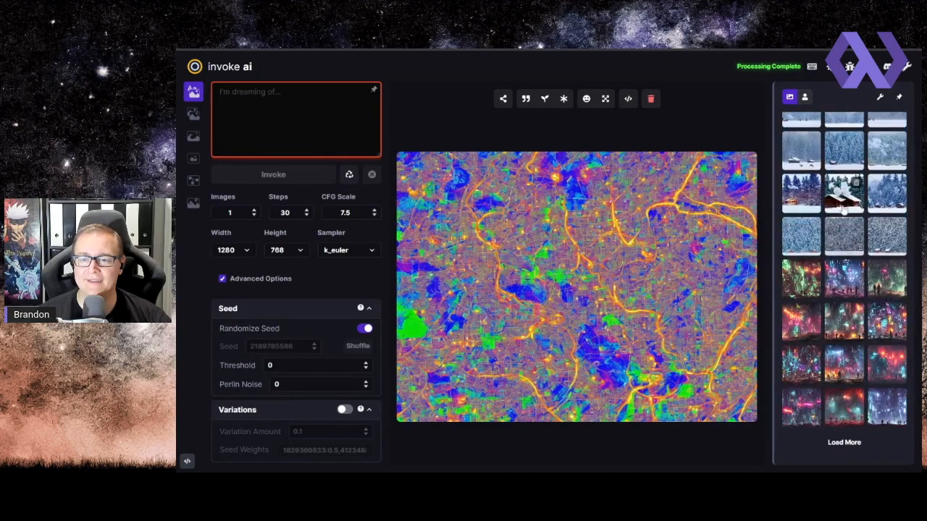
# Compare the three snowy pine forest images in the gallery, ending on the blue one with the row of cabins
pyautogui.click(800, 239)
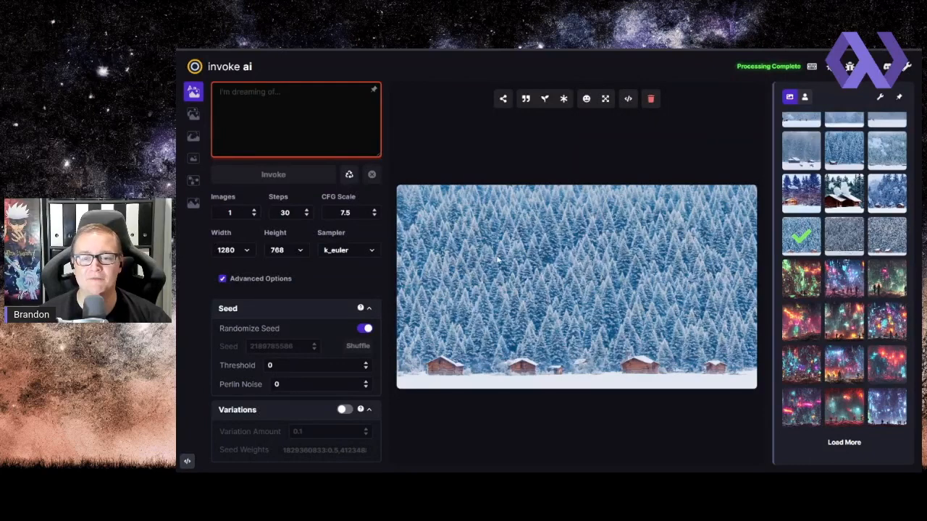
pyautogui.click(844, 237)
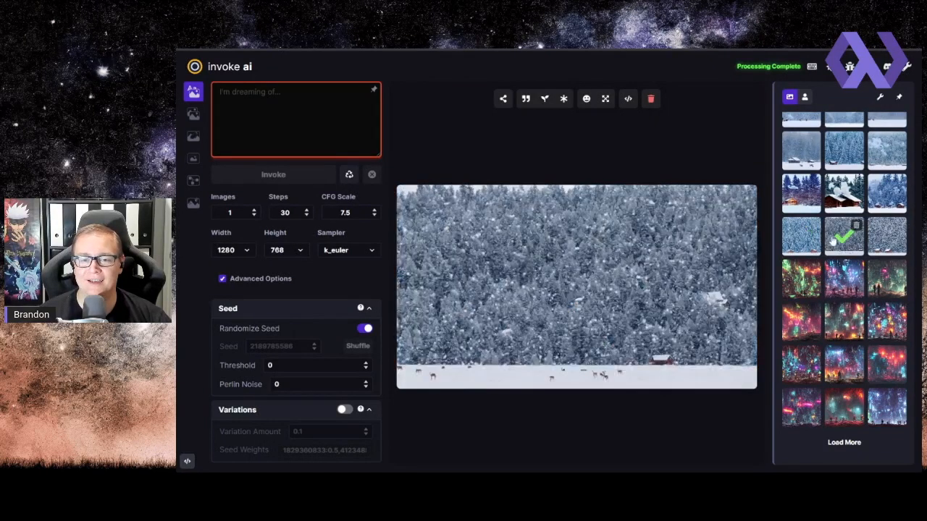
pyautogui.click(882, 248)
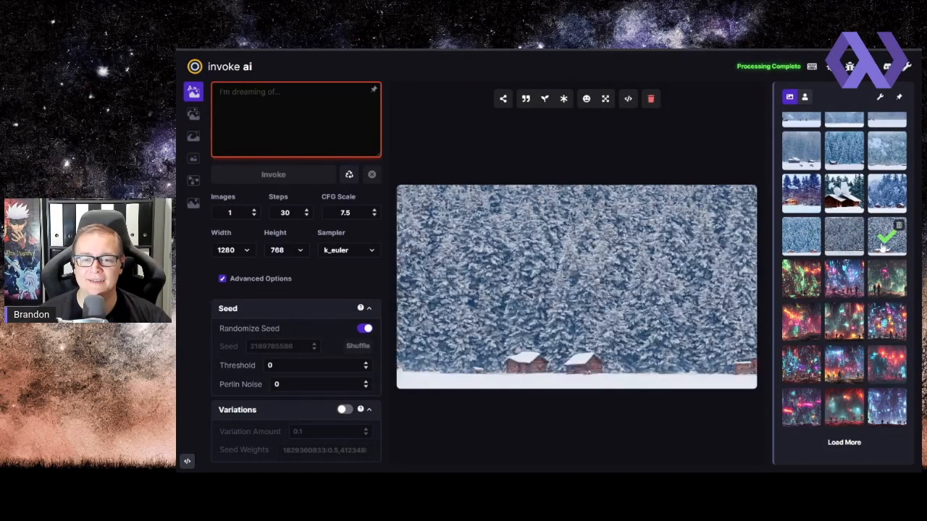
pyautogui.click(847, 248)
pyautogui.click(799, 244)
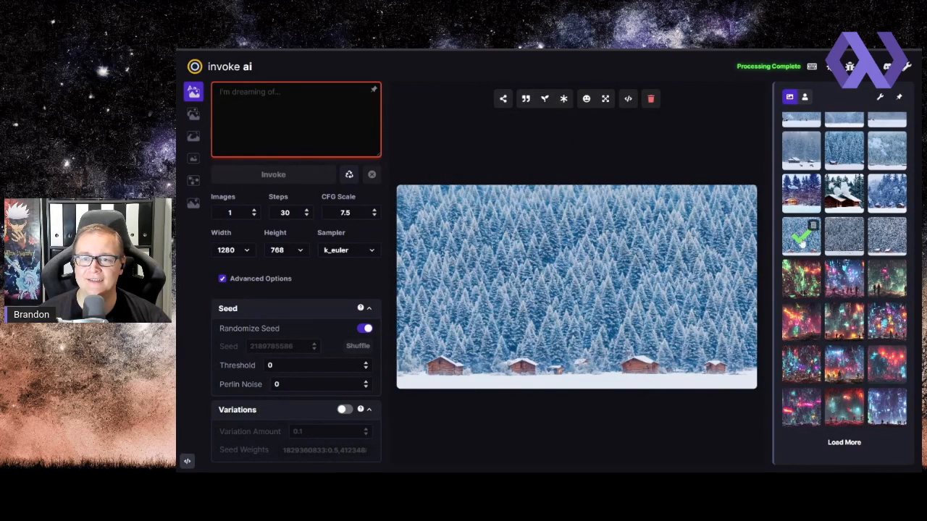
# Reuse all generation parameters of the blue snowy pine forest image with the row of cabins
pyautogui.moveTo(877, 103)
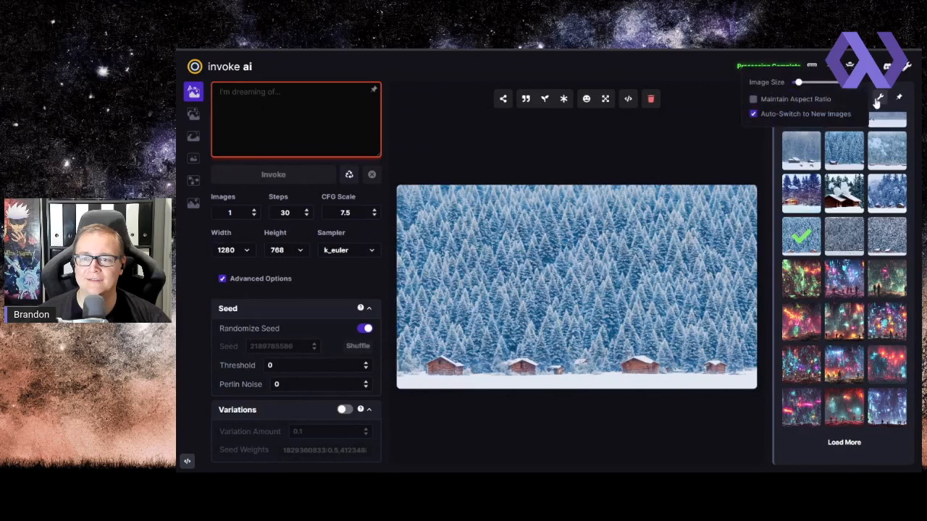
pyautogui.rightClick(805, 237)
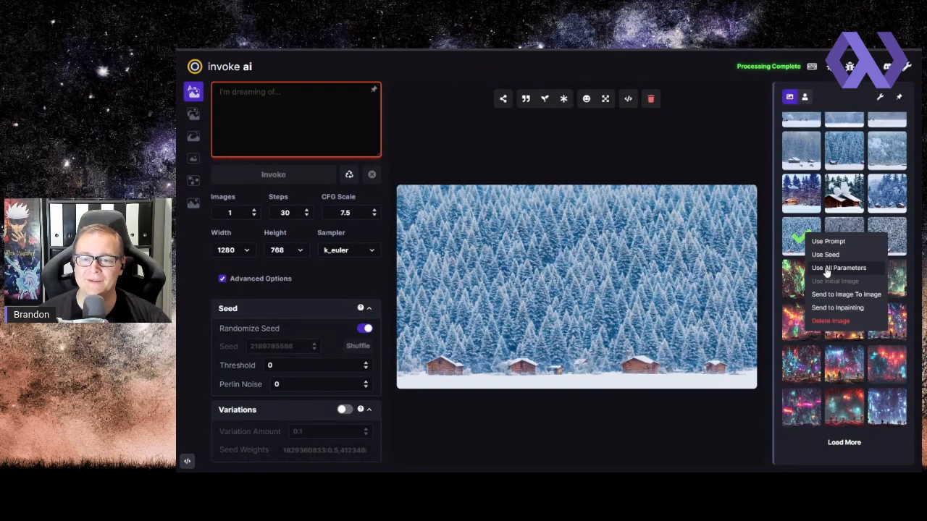
pyautogui.click(794, 235)
pyautogui.rightClick(793, 232)
pyautogui.click(809, 269)
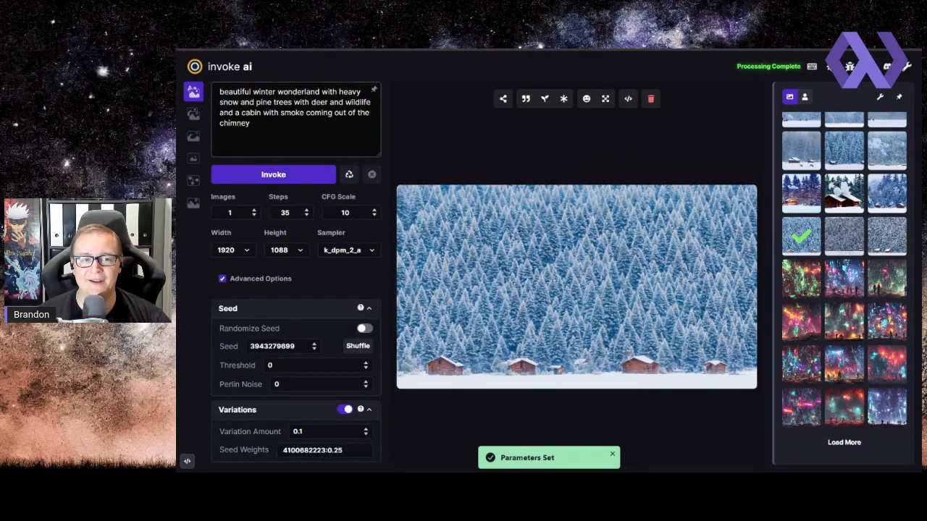
# Turn off Variations for the winter wonderland settings and review the reused parameters
pyautogui.scroll(-3, 297, 239)
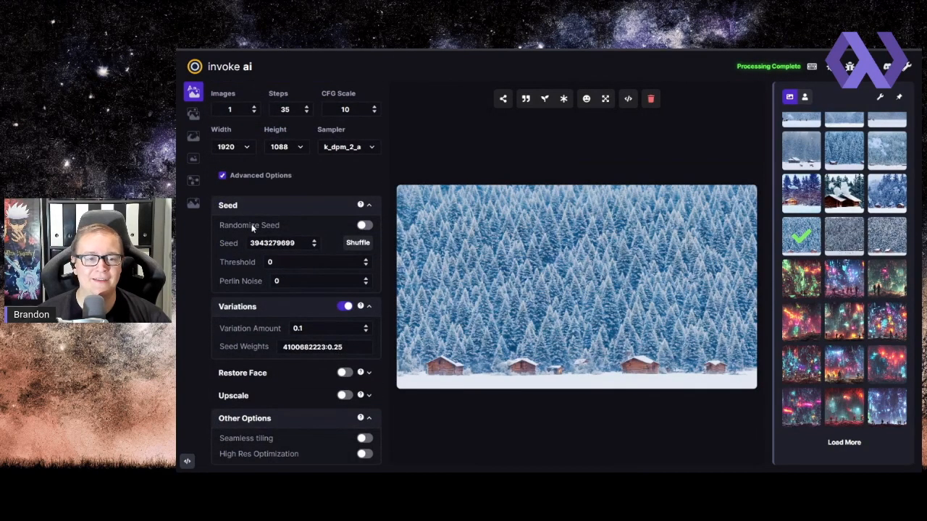
pyautogui.click(349, 307)
pyautogui.scroll(1, 346, 310)
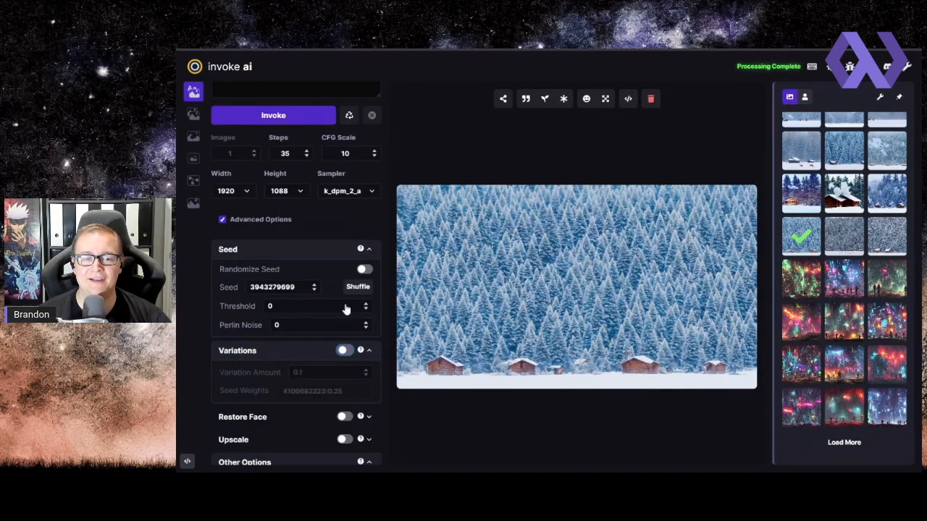
pyautogui.scroll(-1, 331, 313)
pyautogui.scroll(2, 327, 339)
pyautogui.scroll(1, 327, 340)
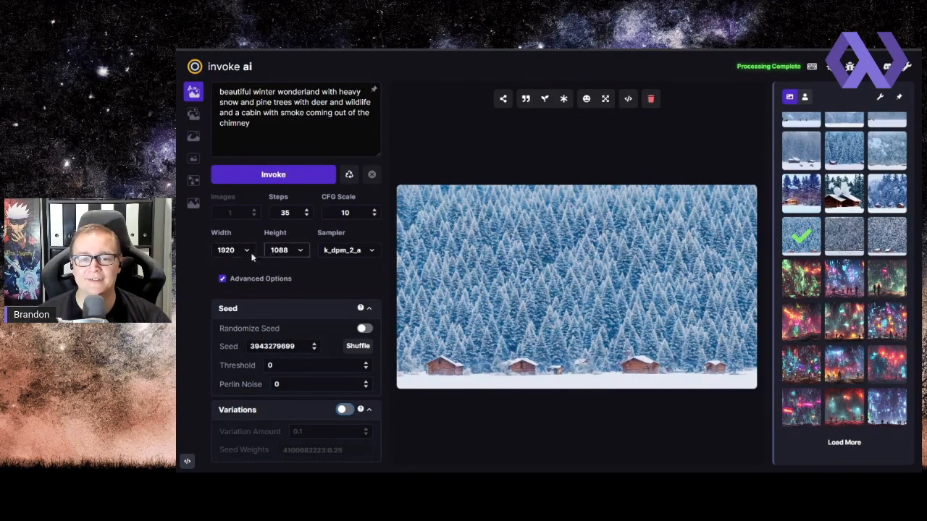
# Generate the winter wonderland image at 1920 × 1088 with k_dpm_2_a, 35 steps and CFG scale 10
pyautogui.scroll(-1, 301, 297)
pyautogui.scroll(-3, 301, 301)
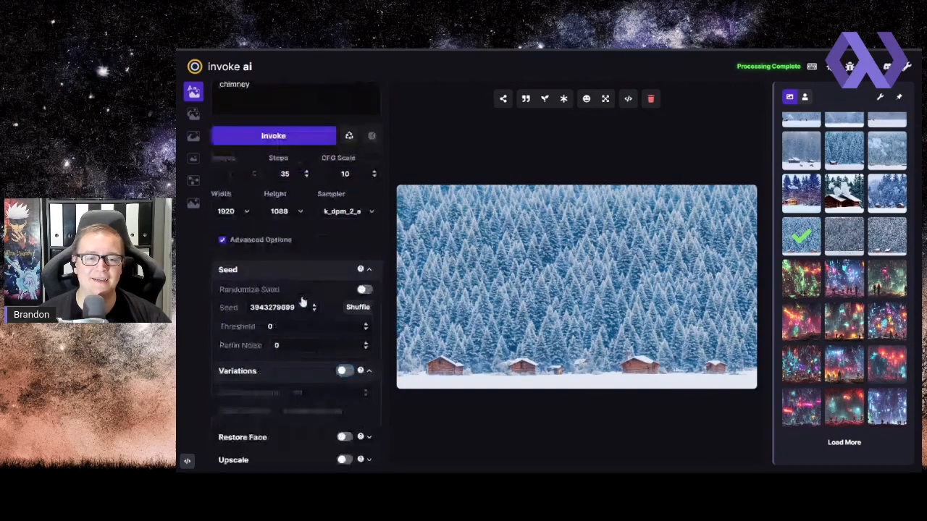
pyautogui.scroll(3, 239, 289)
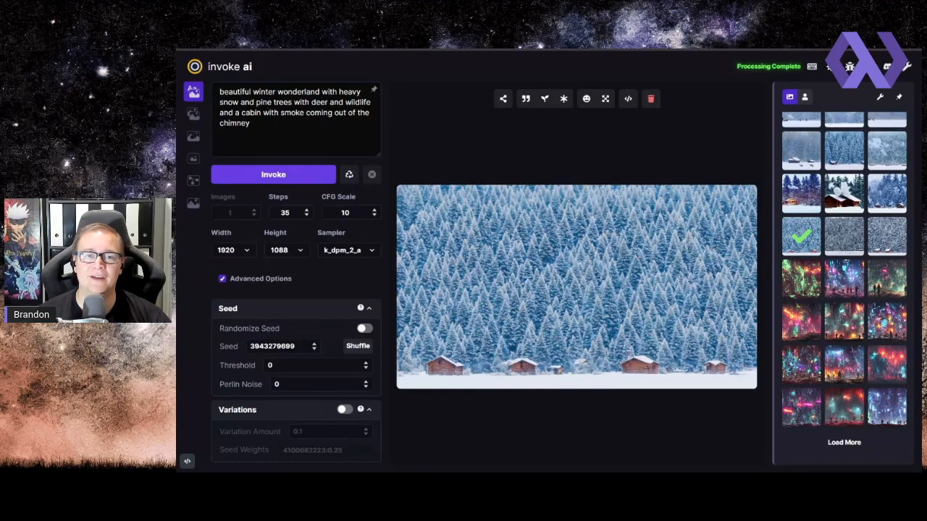
pyautogui.click(298, 176)
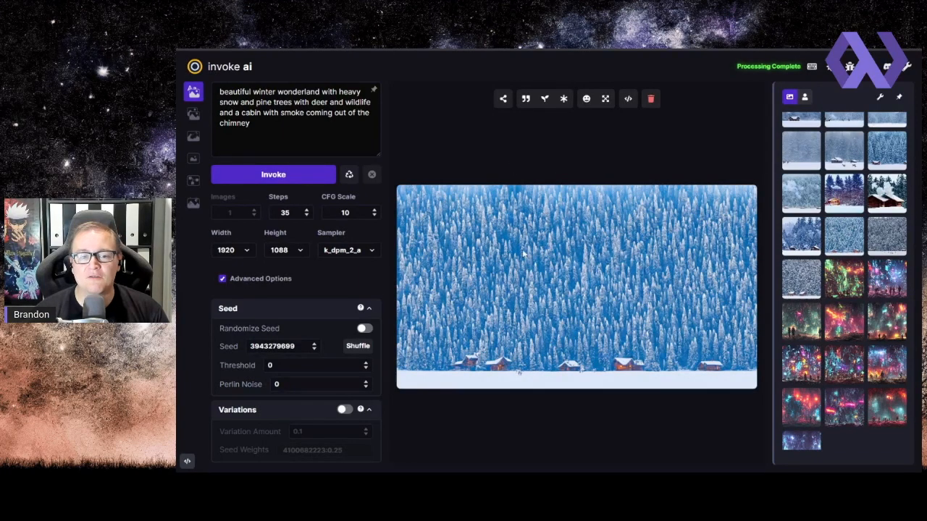
# Turn on High Res Optimization for the winter wonderland image
pyautogui.scroll(-2, 331, 280)
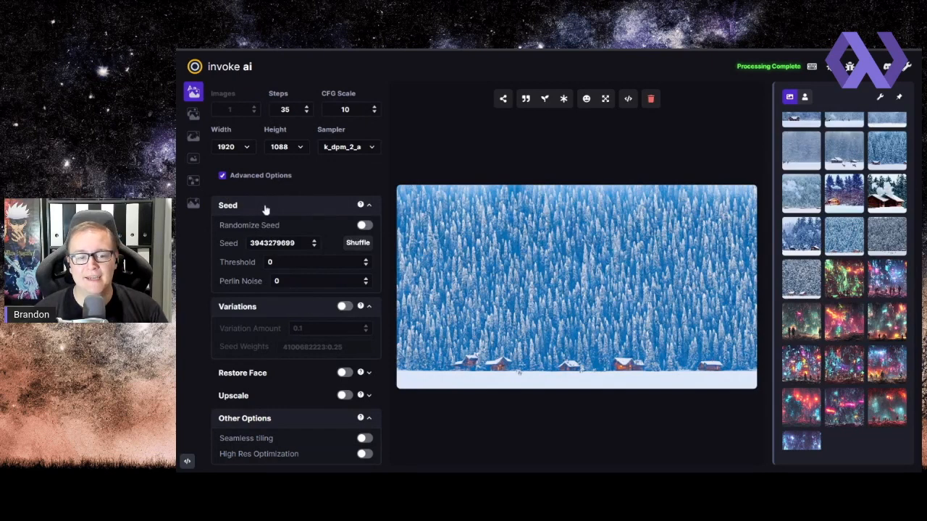
pyautogui.click(364, 455)
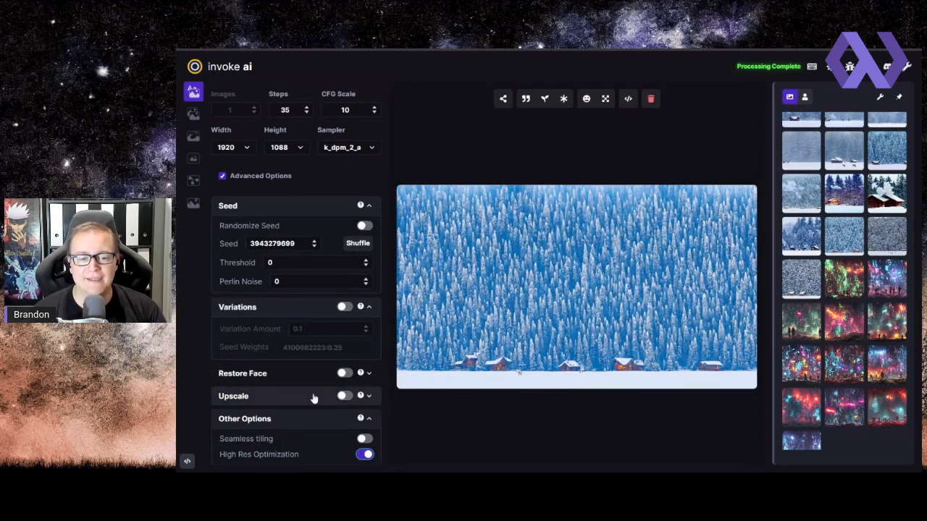
pyautogui.scroll(2, 290, 268)
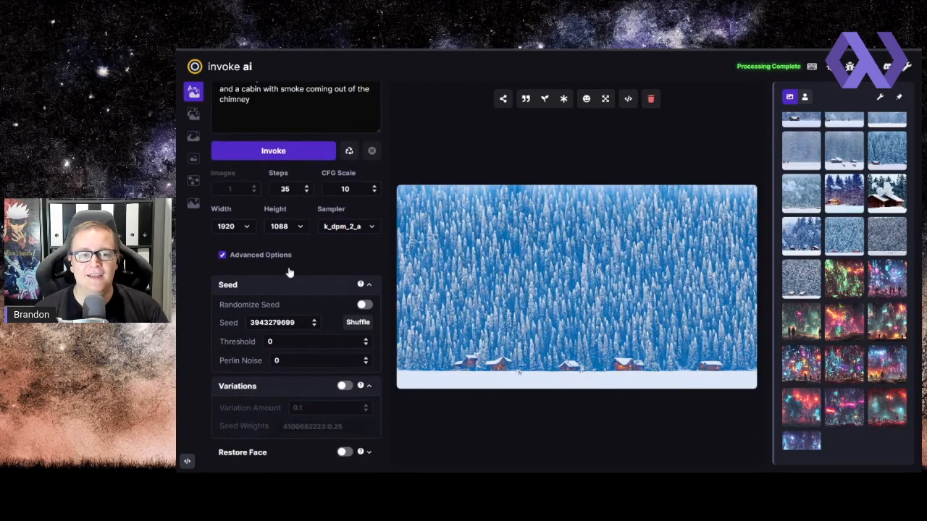
# Generate the winter wonderland image with High Res Optimization and examine the sampling and interpolation lines in the PowerShell log
pyautogui.click(295, 153)
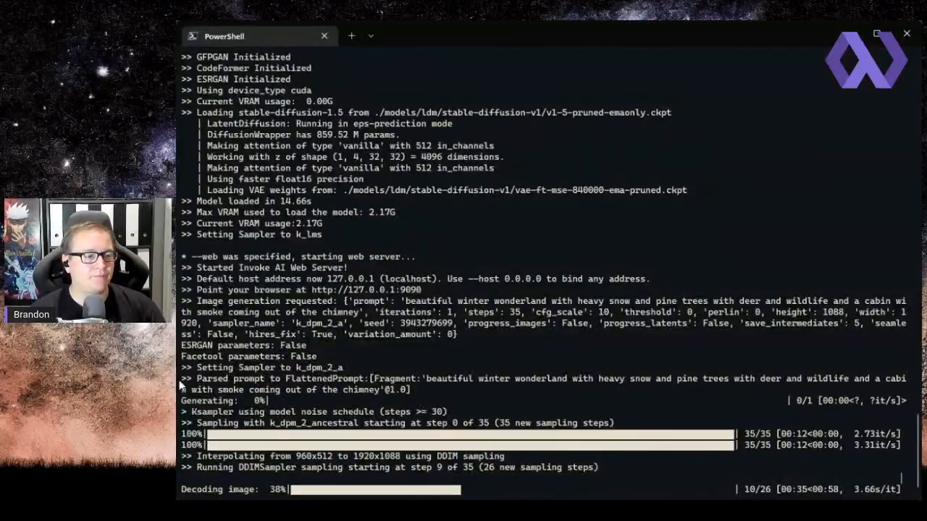
pyautogui.moveTo(268, 425); pyautogui.dragTo(360, 431)
pyautogui.click(284, 427)
pyautogui.moveTo(269, 427); pyautogui.dragTo(500, 430)
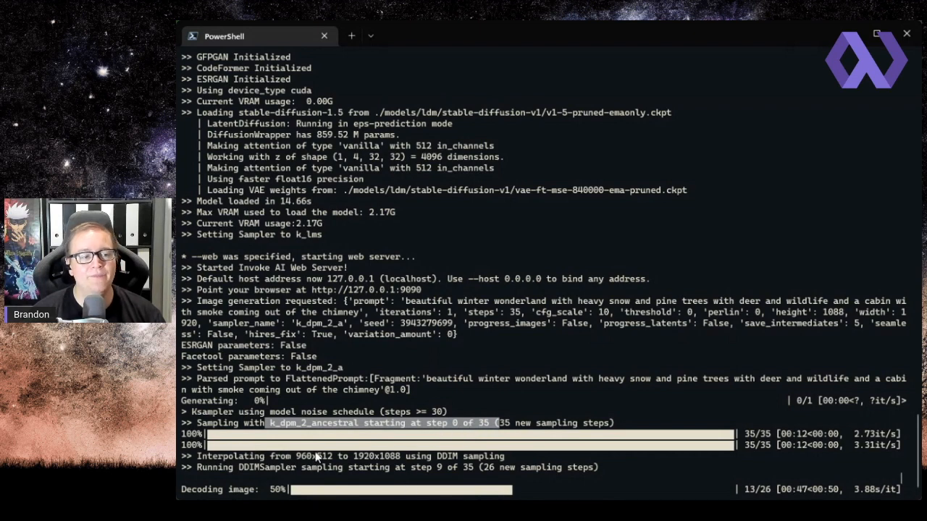
pyautogui.moveTo(214, 460); pyautogui.dragTo(222, 462)
pyautogui.moveTo(433, 468); pyautogui.dragTo(441, 469)
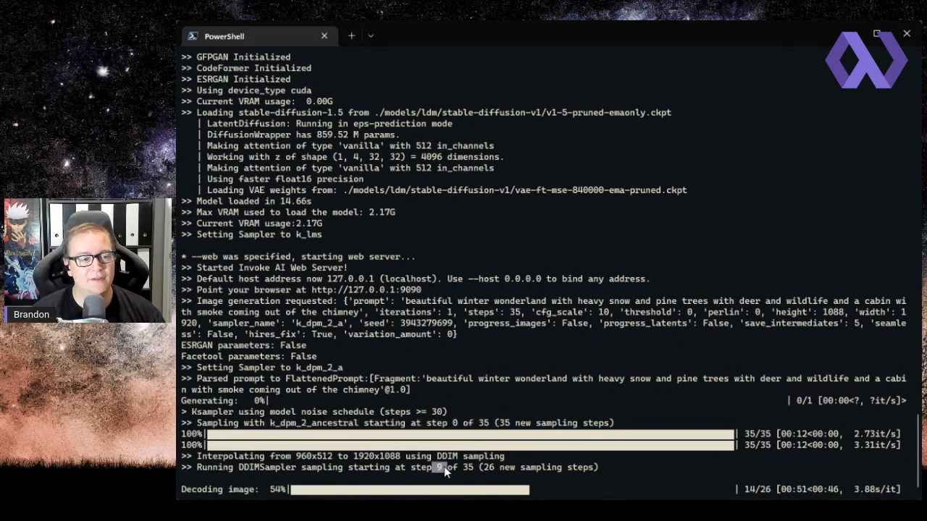
pyautogui.click(240, 471)
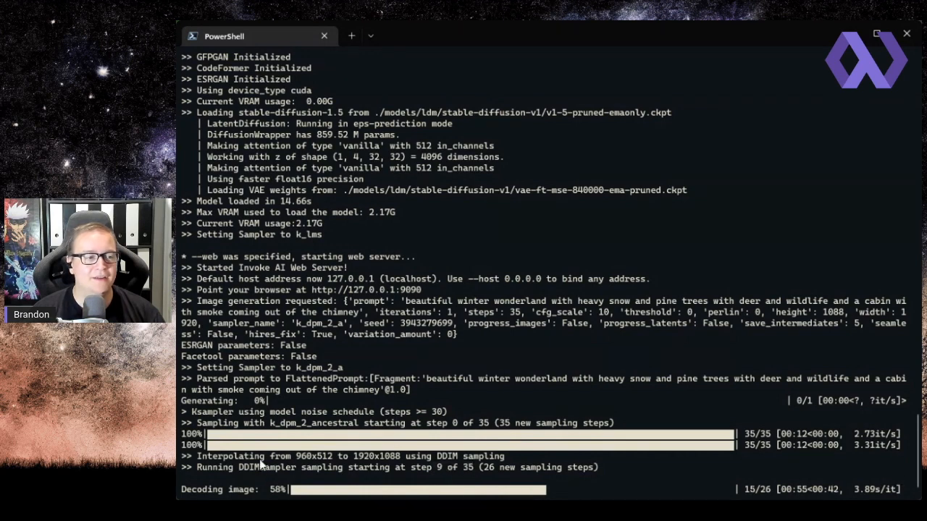
pyautogui.moveTo(294, 456); pyautogui.dragTo(398, 458)
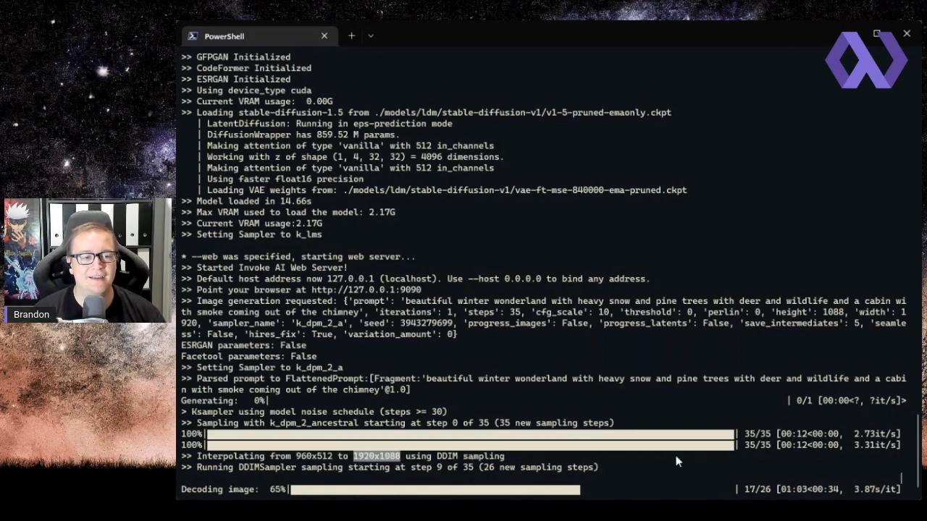
pyautogui.click(561, 405)
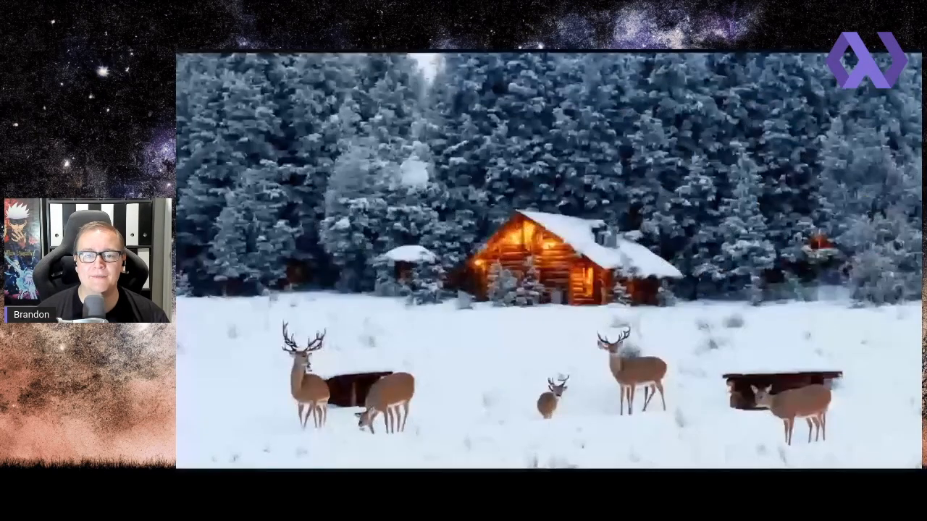
# Inspect the cabin, trees and deer in the full-size winter wonderland image up close, and return to InvokeAI
pyautogui.click(531, 245)
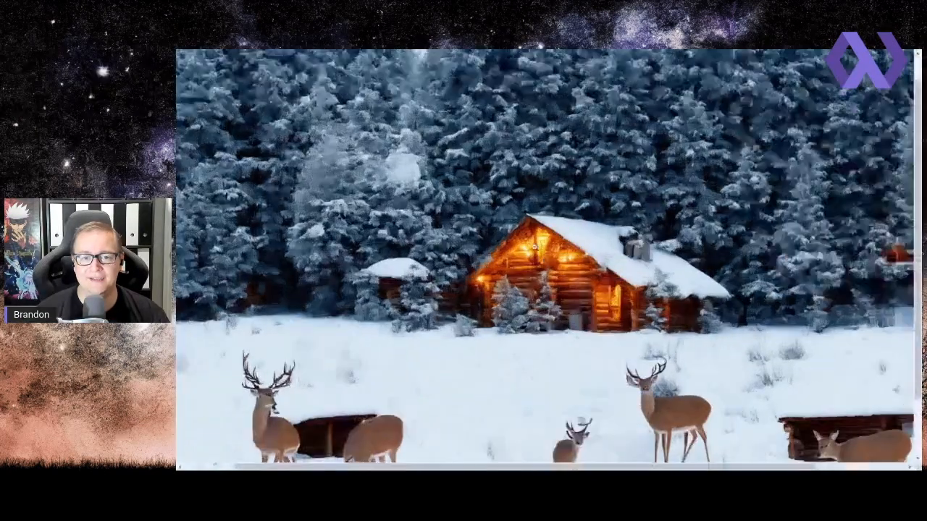
pyautogui.click(519, 294)
pyautogui.click(519, 294)
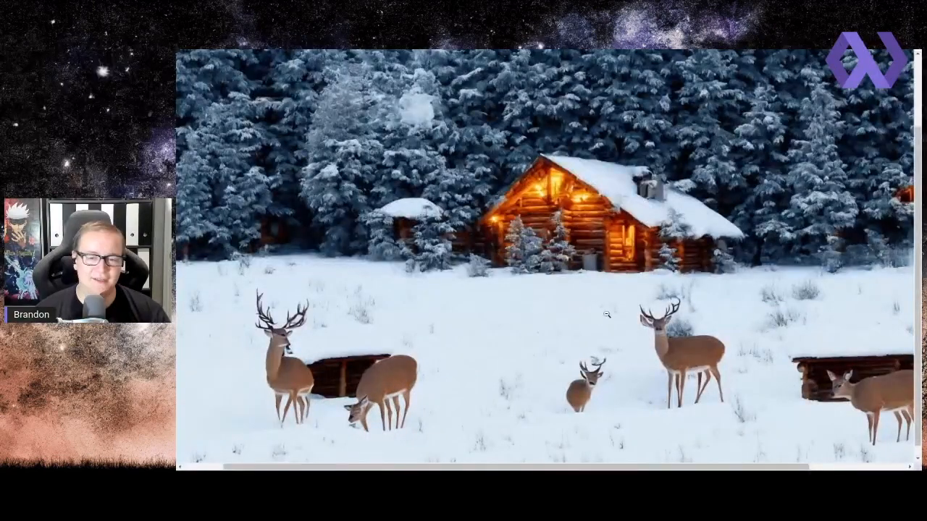
pyautogui.scroll(4, 607, 305)
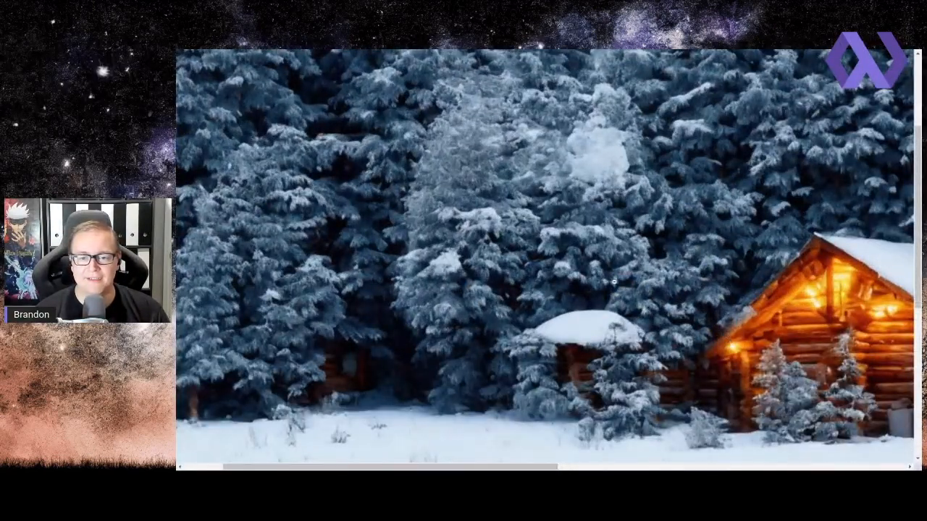
pyautogui.hscroll(6, 615, 281)
pyautogui.scroll(-5, 615, 281)
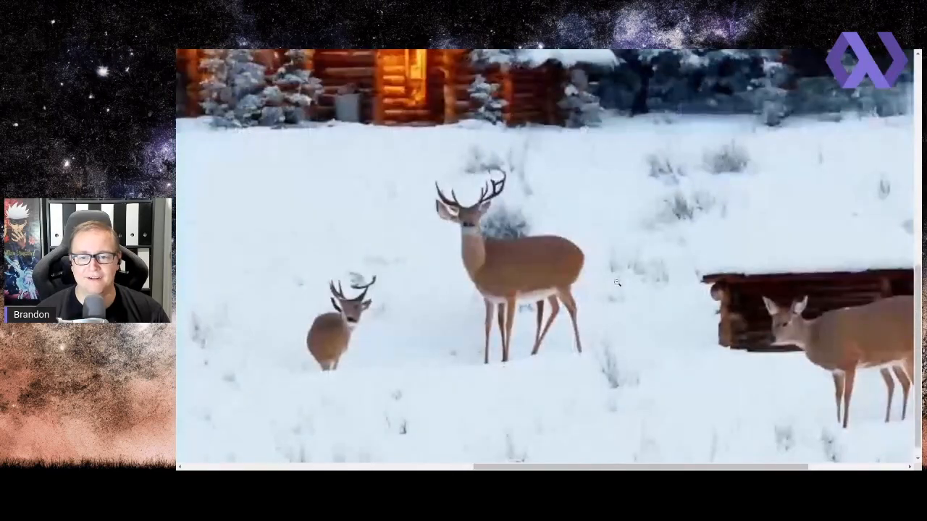
pyautogui.hscroll(2, 617, 282)
pyautogui.hscroll(-6, 617, 279)
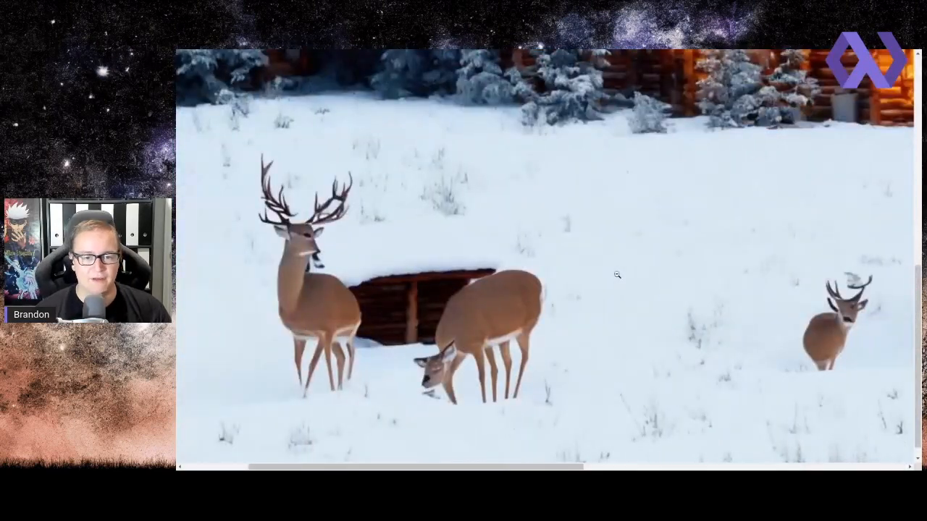
pyautogui.hscroll(5, 612, 274)
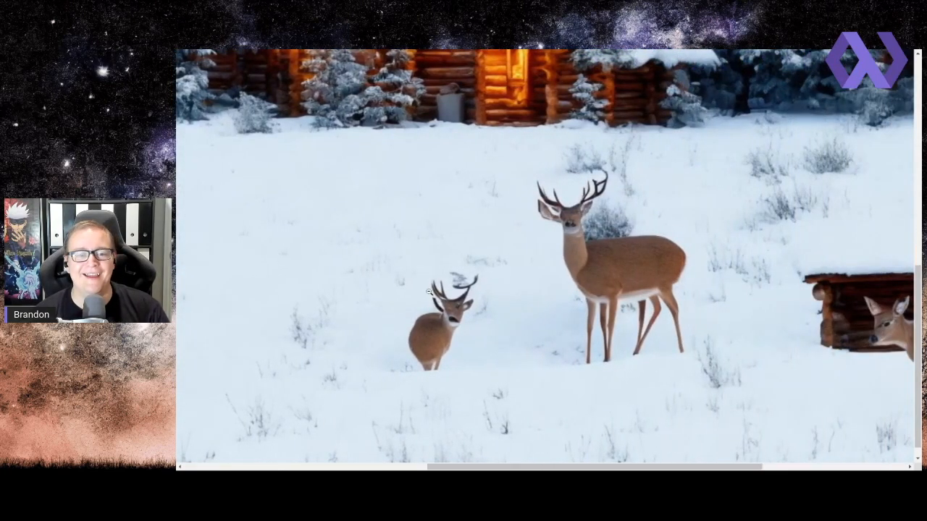
pyautogui.hscroll(3, 443, 295)
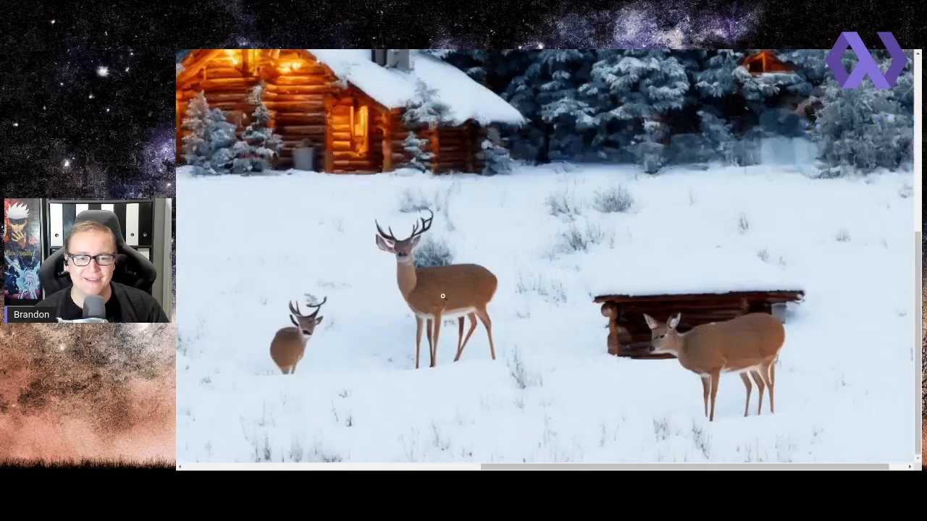
pyautogui.click(442, 295)
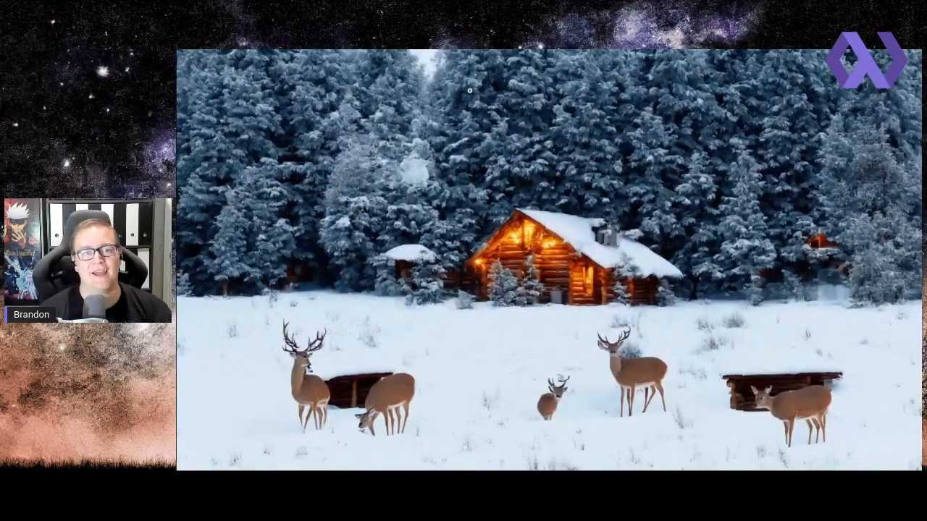
pyautogui.click(298, 51)
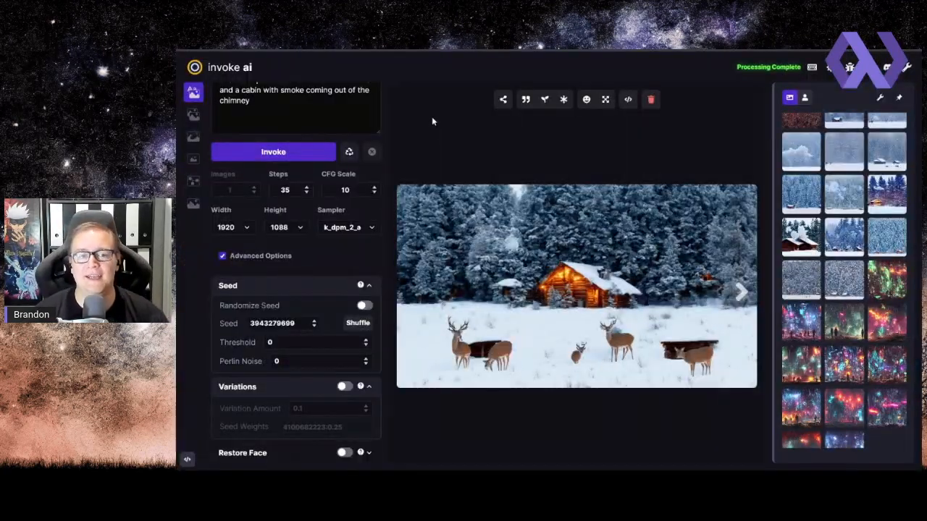
# Switch to Image To Image and use the raven on the green background from the gallery as the initial image
pyautogui.scroll(1, 352, 236)
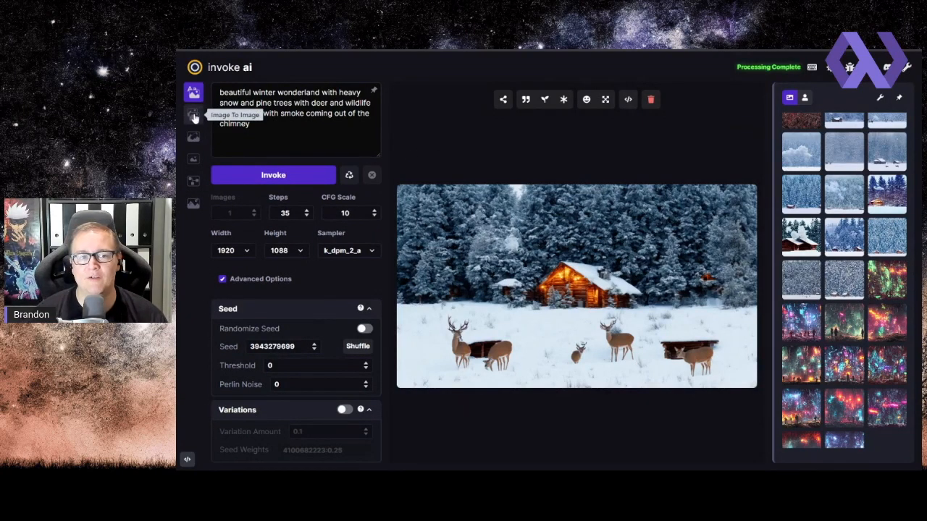
pyautogui.click(193, 115)
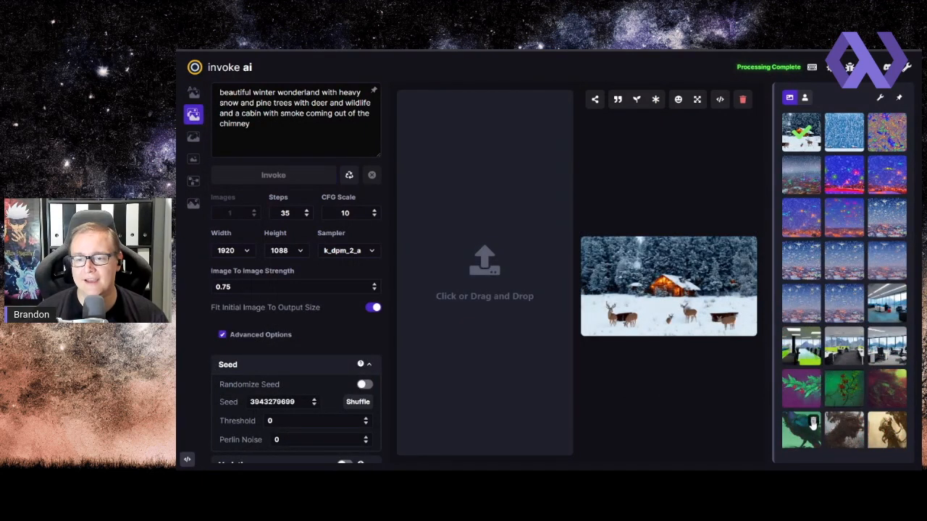
pyautogui.click(805, 436)
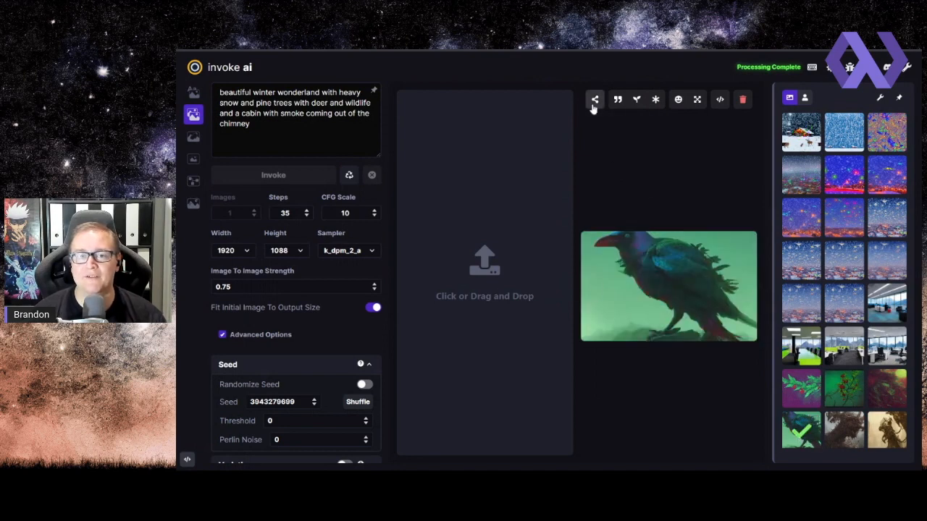
pyautogui.moveTo(593, 103)
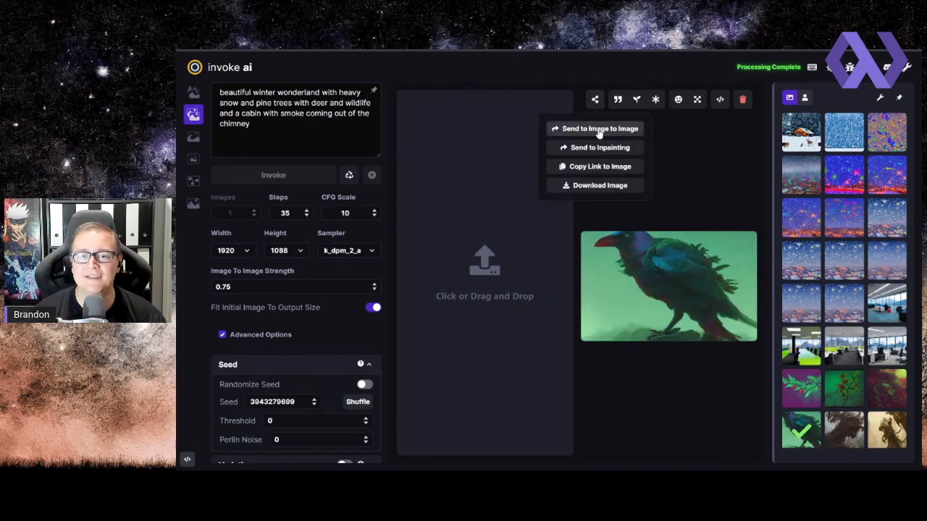
pyautogui.click(598, 129)
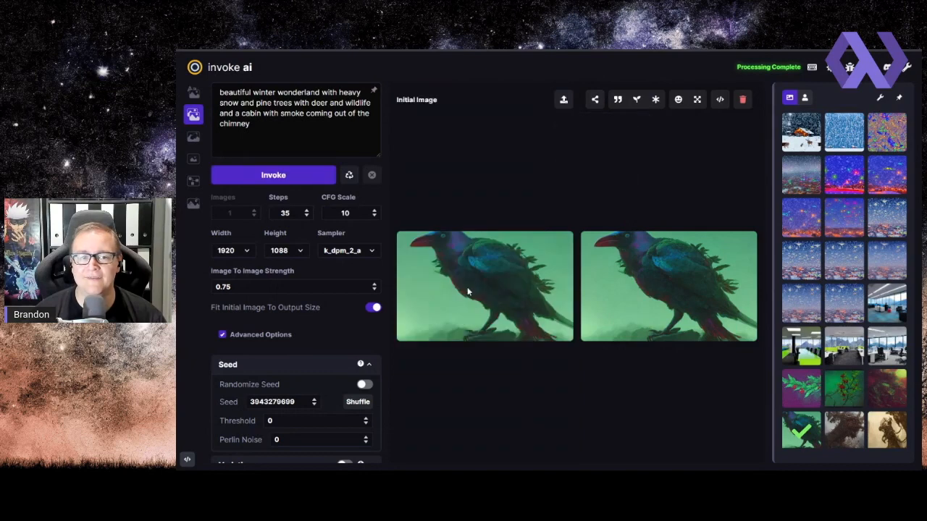
# Replace the prompt with "vintage old western photograph"
pyautogui.moveTo(269, 130); pyautogui.dragTo(218, 89)
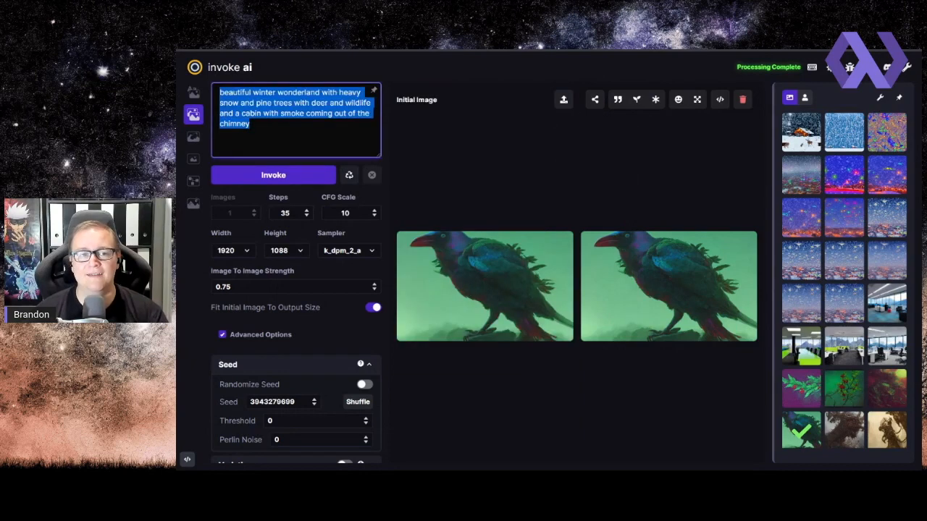
pyautogui.press('BackSpace')
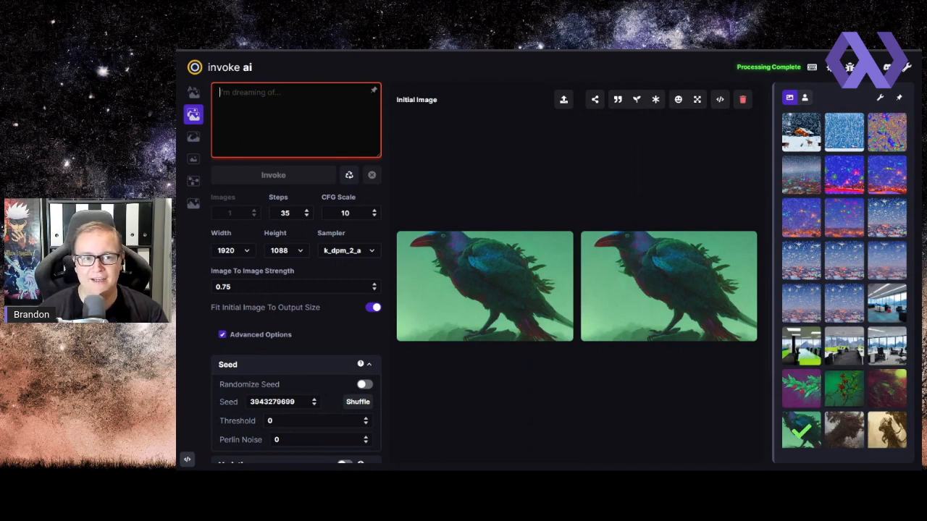
pyautogui.write('vintage ')
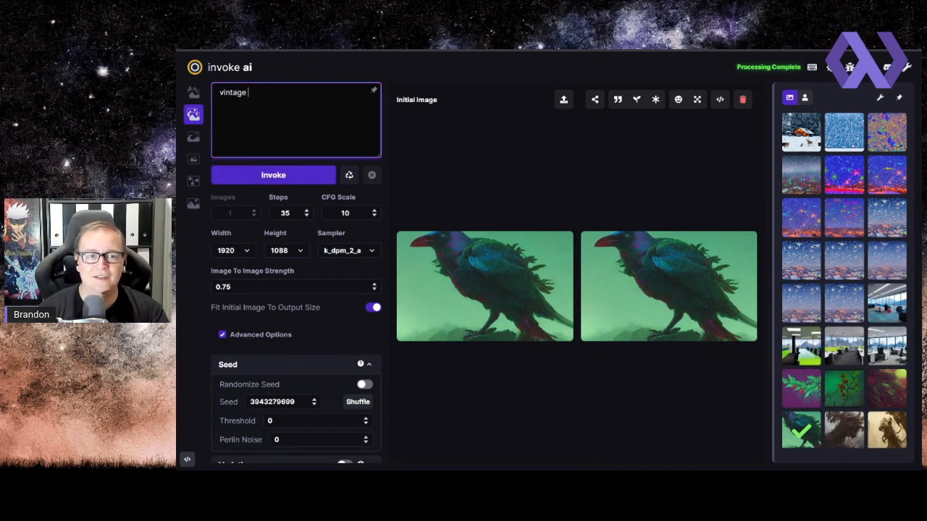
pyautogui.write('old we')
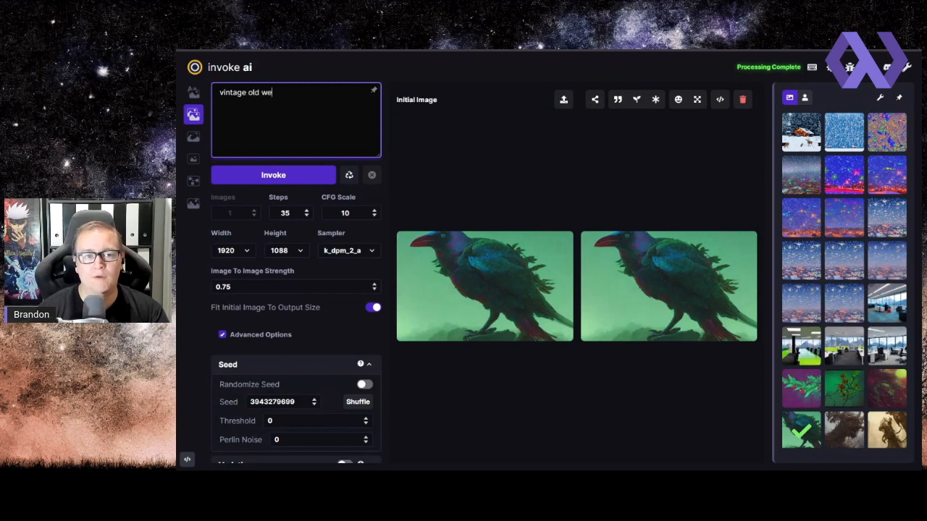
pyautogui.write('stern photograph')
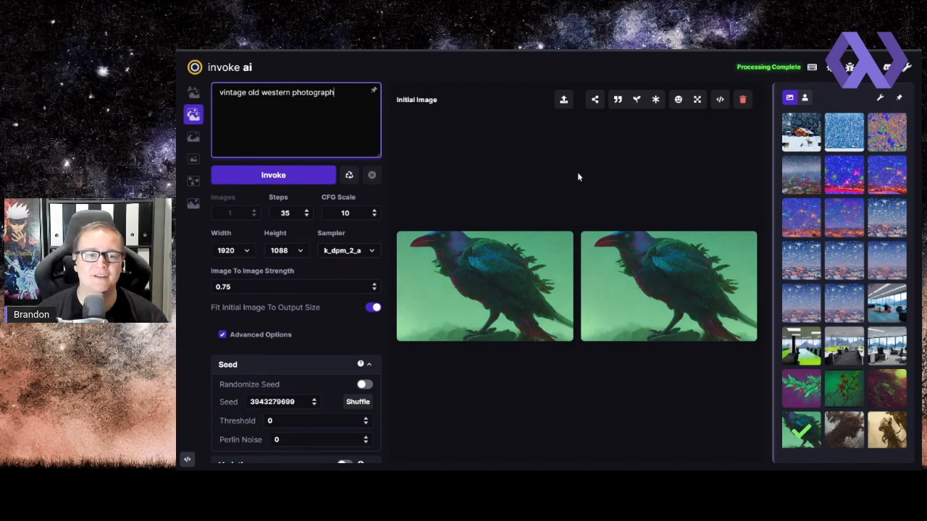
# Set the CFG scale to 7.5, the steps to 30 and the sampler to k_euler_a
pyautogui.click(375, 216)
pyautogui.click(374, 216)
pyautogui.click(374, 216)
pyautogui.click(375, 216)
pyautogui.click(374, 216)
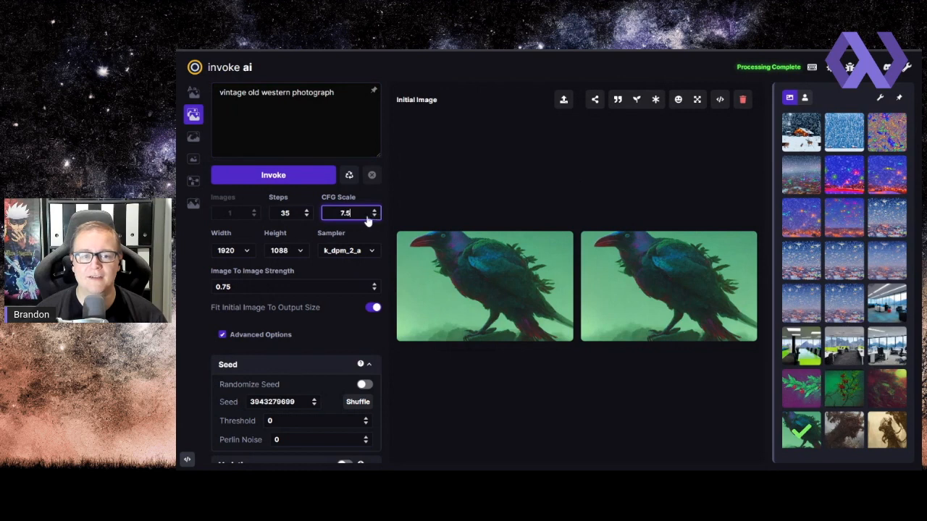
pyautogui.click(306, 216)
pyautogui.click(306, 216)
pyautogui.click(306, 216)
pyautogui.click(307, 216)
pyautogui.click(307, 216)
pyautogui.click(363, 253)
pyautogui.click(361, 318)
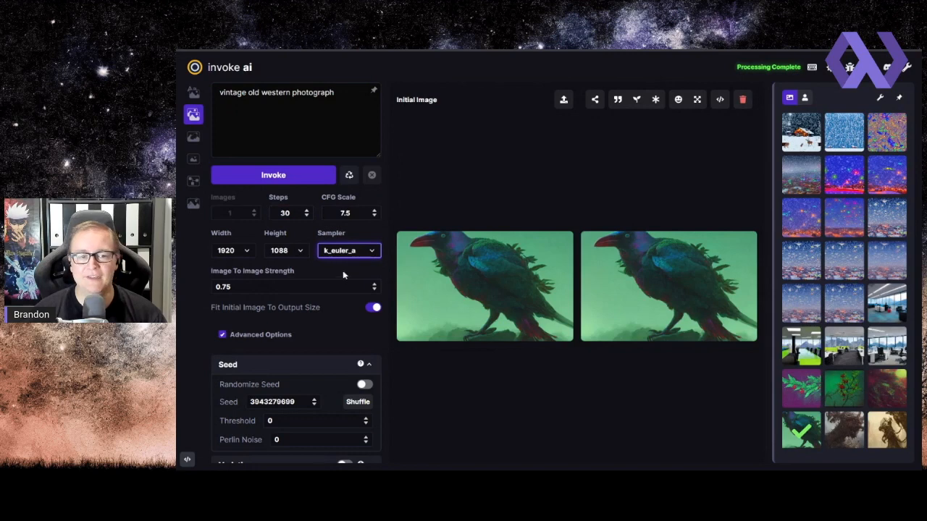
# Set the output size to 1024 wide and 768 high
pyautogui.click(230, 251)
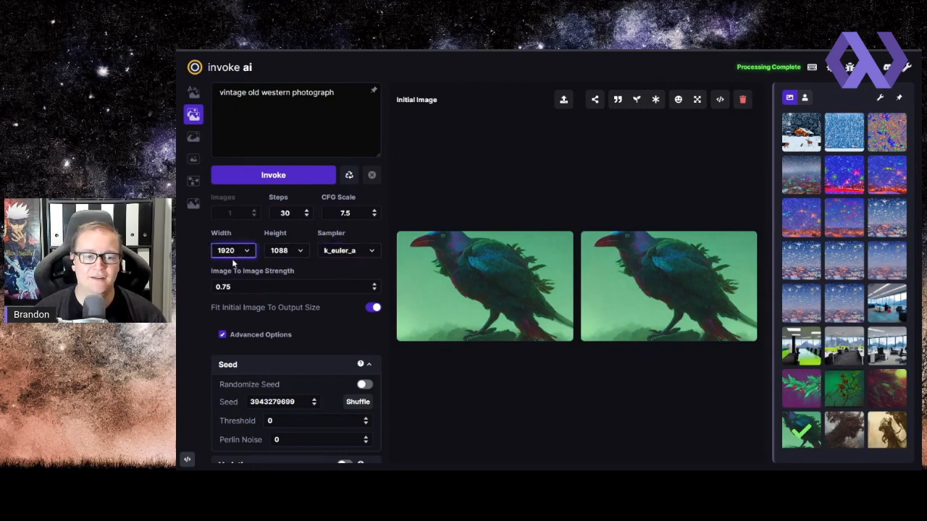
pyautogui.click(233, 264)
pyautogui.click(284, 250)
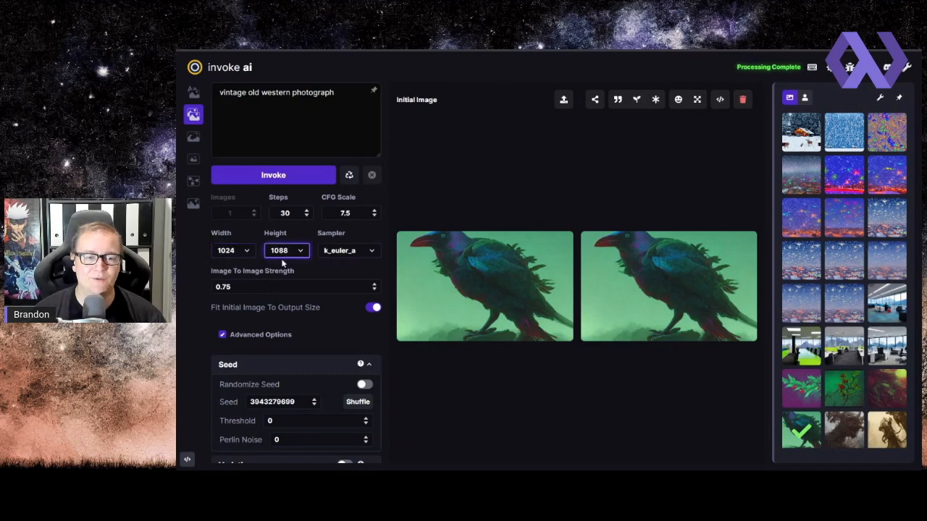
pyautogui.click(284, 357)
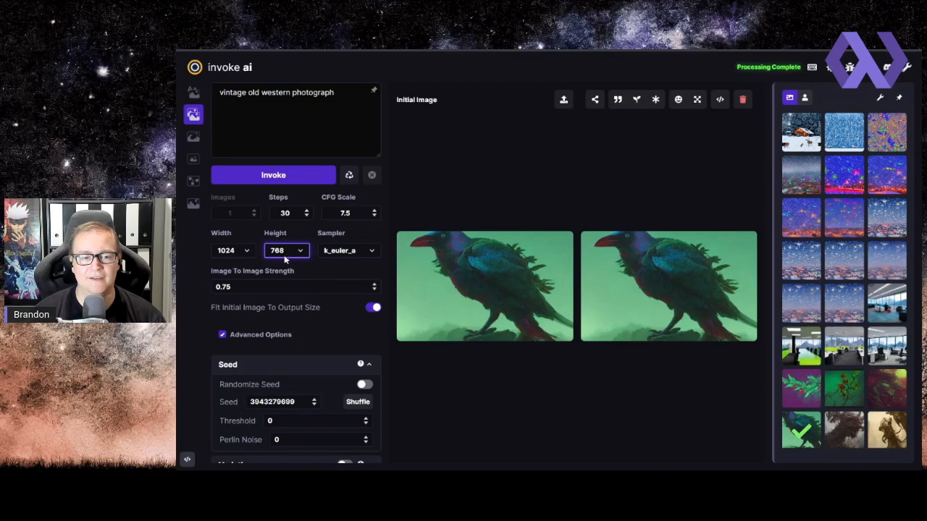
pyautogui.click(189, 282)
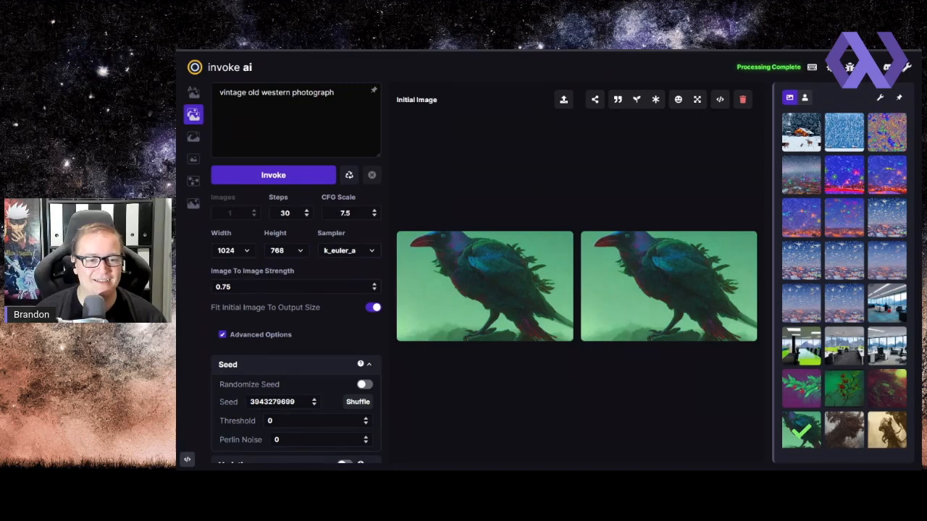
# Set the Image To Image Strength to 0.5 and turn on Randomize Seed
pyautogui.click(231, 287)
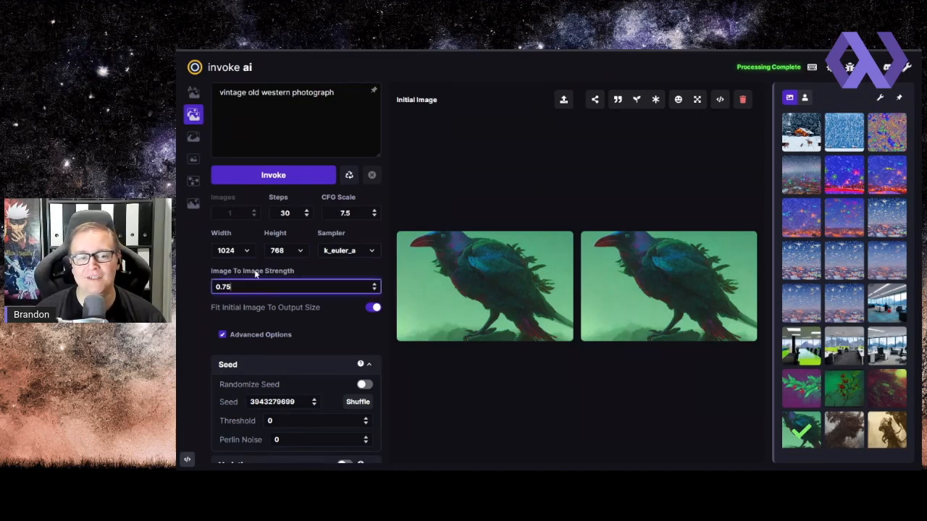
pyautogui.click(375, 290)
pyautogui.click(375, 290)
pyautogui.click(375, 289)
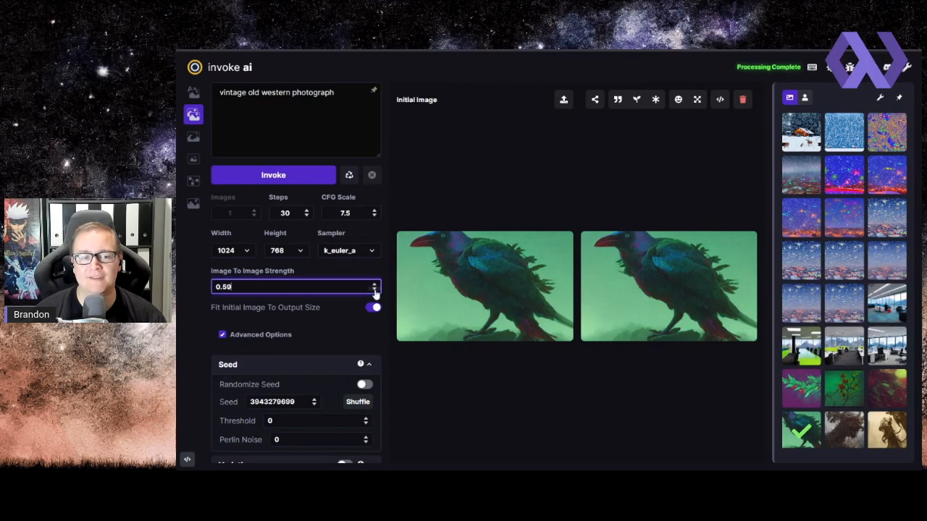
pyautogui.click(374, 290)
pyautogui.click(374, 289)
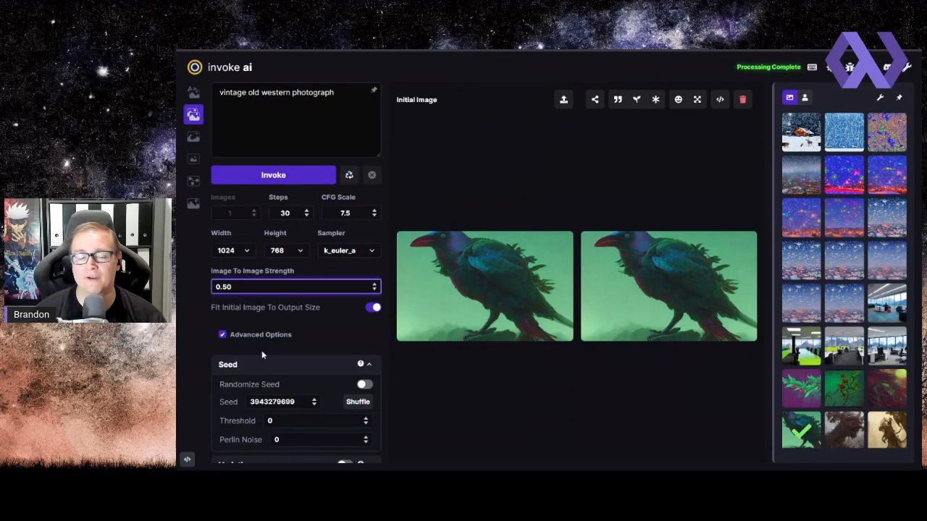
pyautogui.scroll(-2, 330, 294)
pyautogui.click(366, 227)
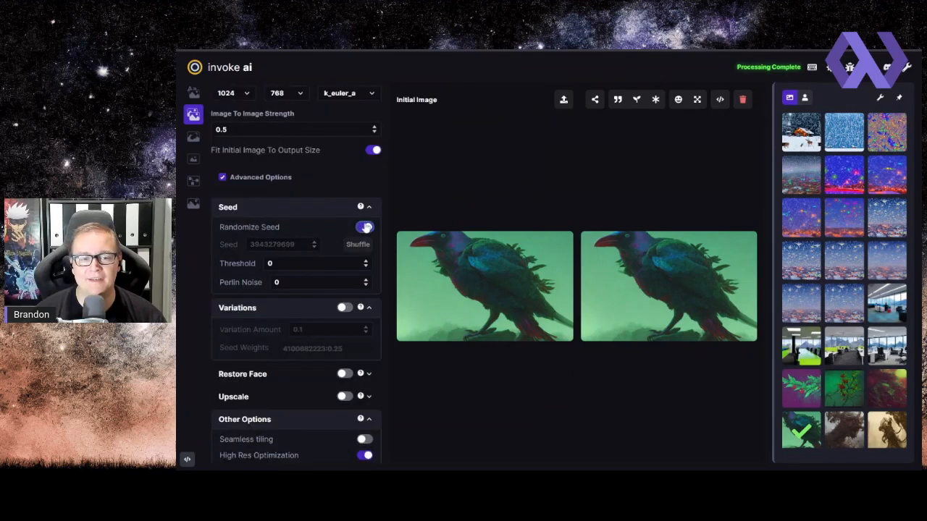
# Turn off High Res Optimization and generate the image from the current initial image and prompt
pyautogui.click(366, 453)
pyautogui.scroll(2, 312, 380)
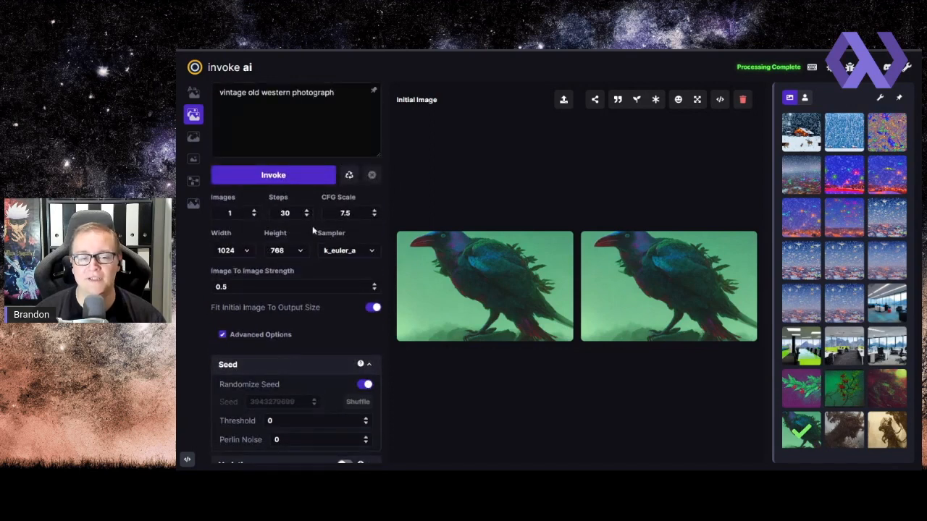
pyautogui.click(293, 180)
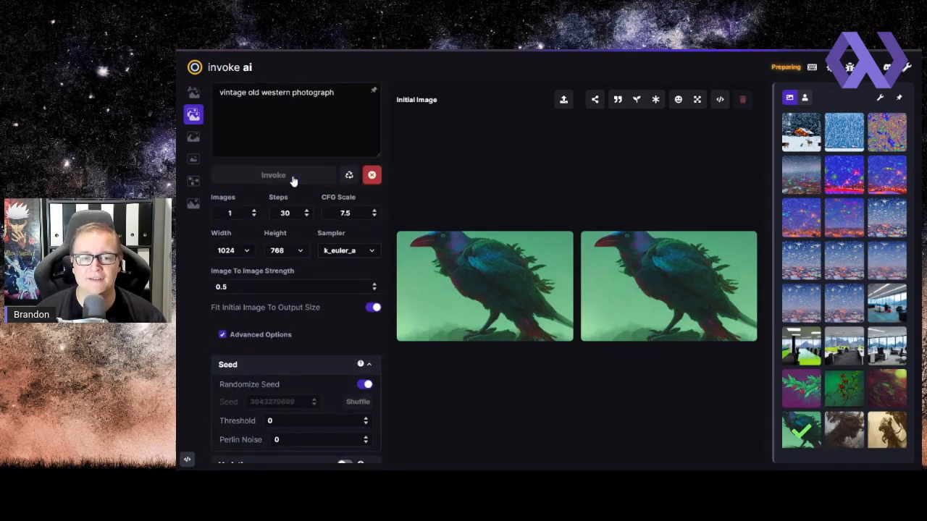
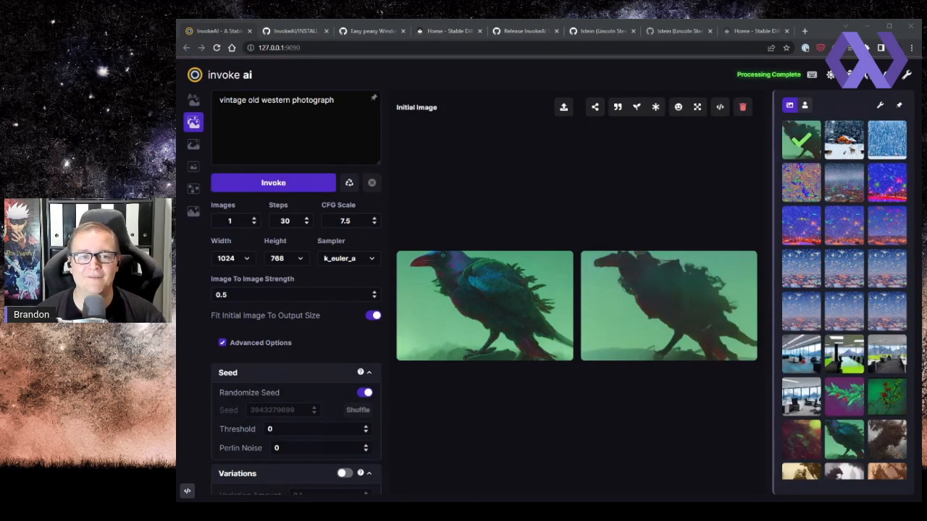
# View the generated silhouette image at full size in a separate browser tab, and close that tab
pyautogui.middleClick(656, 321)
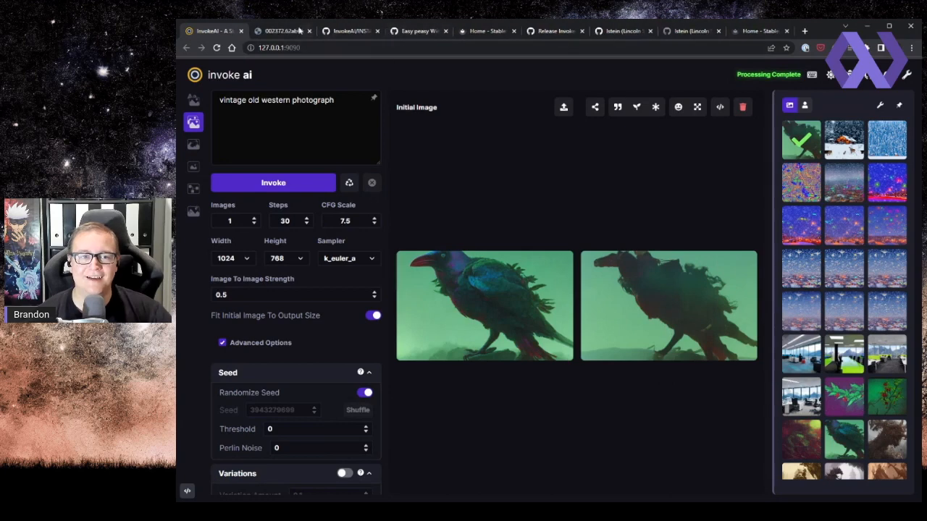
pyautogui.click(281, 34)
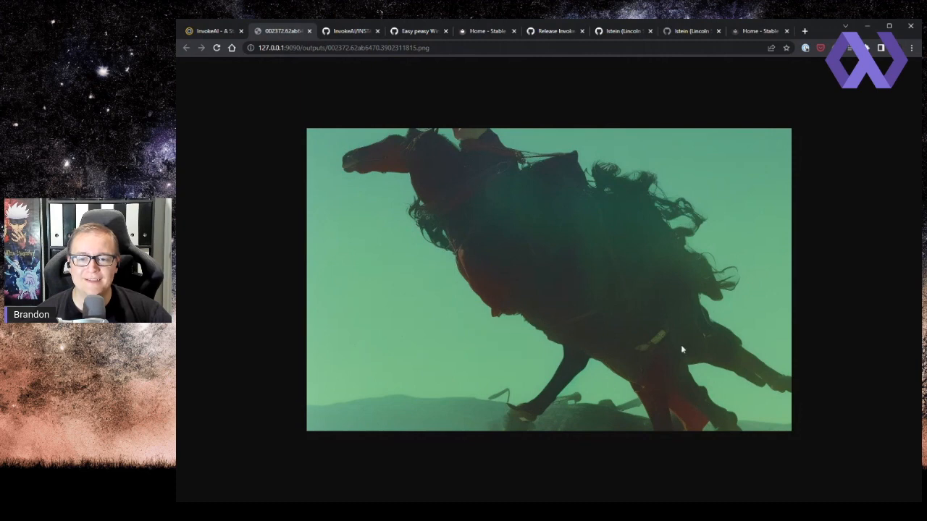
pyautogui.click(309, 31)
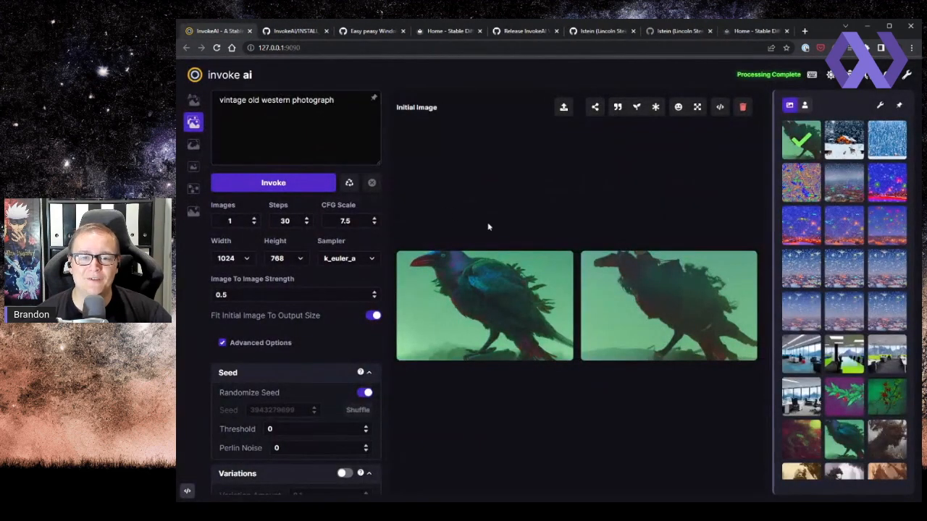
# Lower the Image To Image Strength to 0.25 and generate another image
pyautogui.click(375, 299)
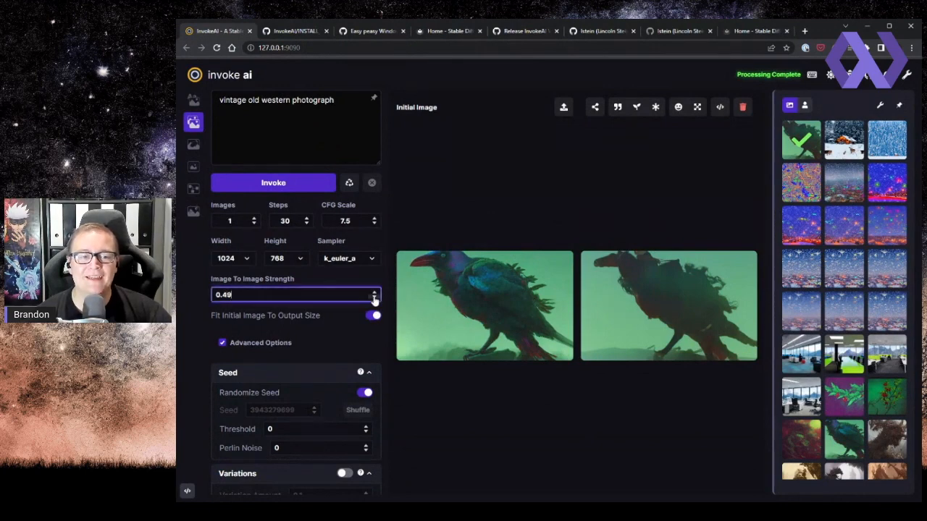
pyautogui.click(375, 300)
pyautogui.click(374, 300)
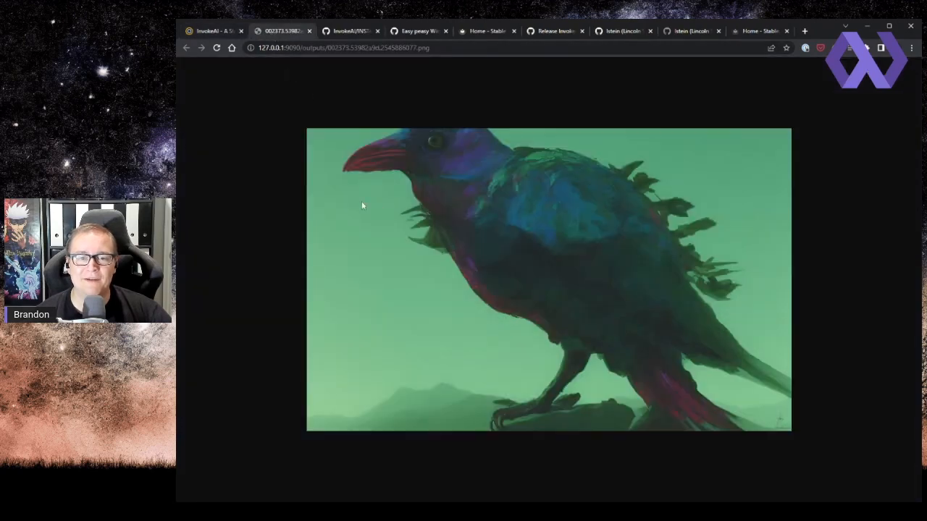
# Compare the full-size generated crow image with the initial image by switching between their browser tabs
pyautogui.click(230, 31)
pyautogui.click(268, 34)
pyautogui.click(208, 31)
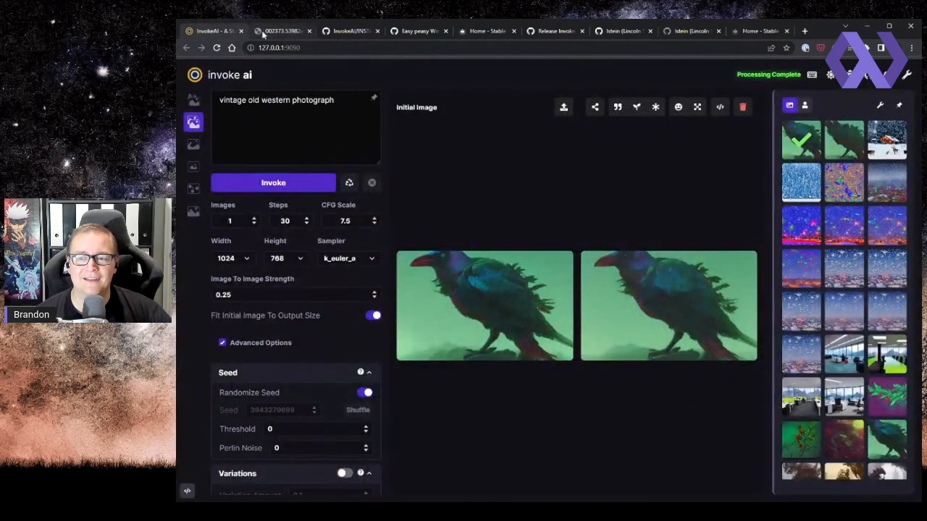
pyautogui.click(272, 31)
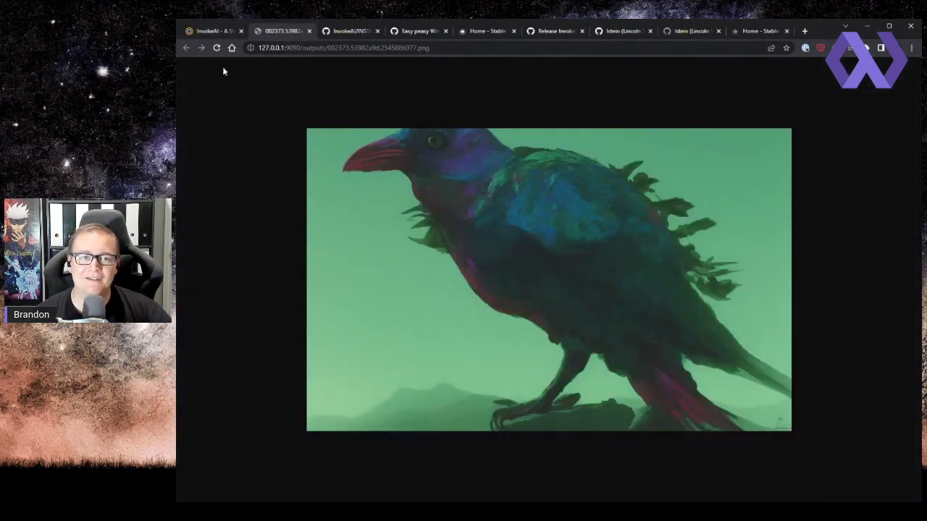
pyautogui.click(216, 31)
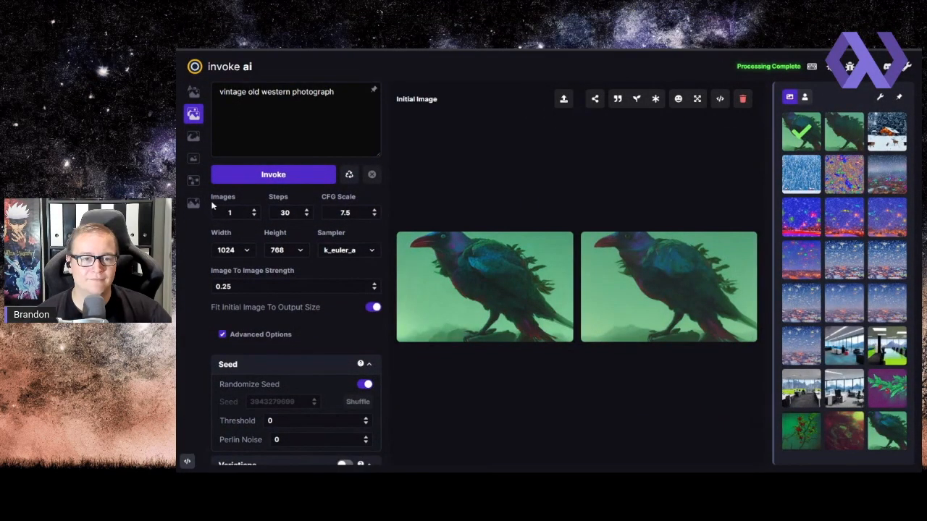
# Raise the Image To Image Strength to 0.75 and generate a new image
pyautogui.click(376, 285)
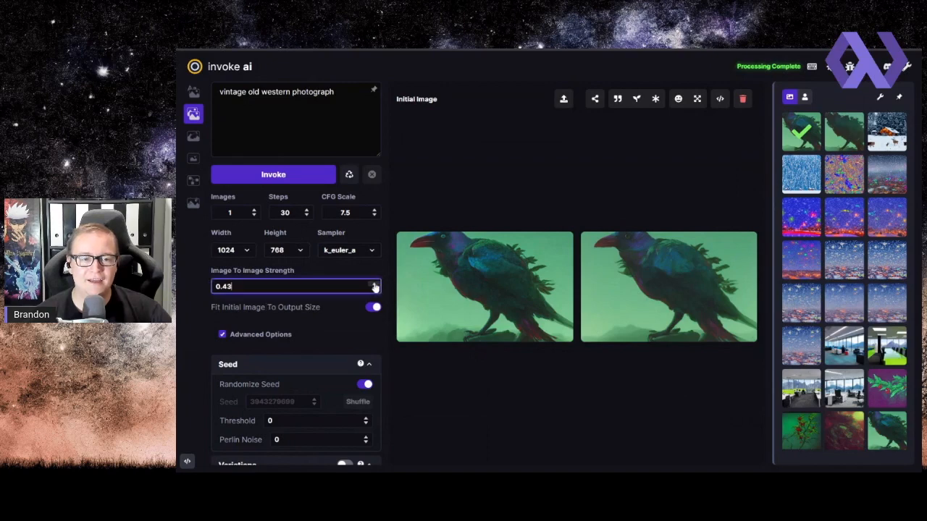
pyautogui.click(375, 285)
pyautogui.click(375, 285)
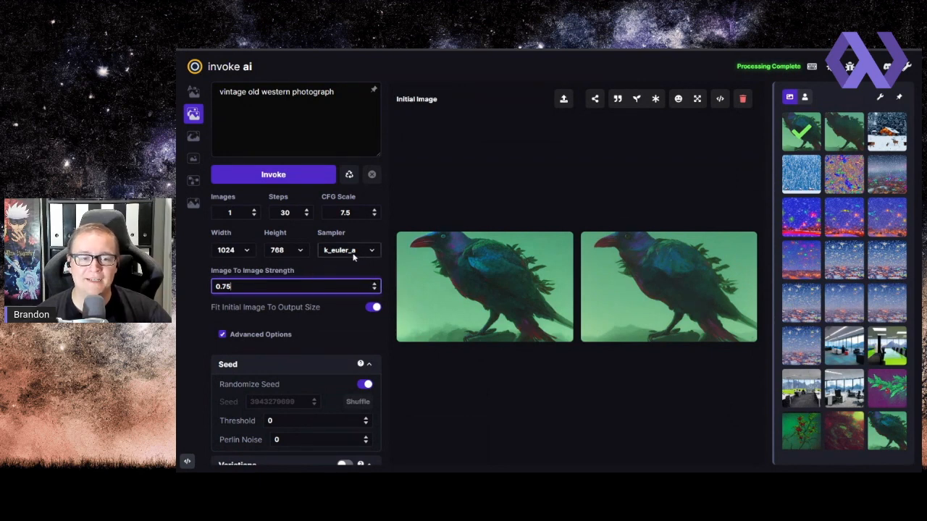
pyautogui.scroll(-1, 362, 307)
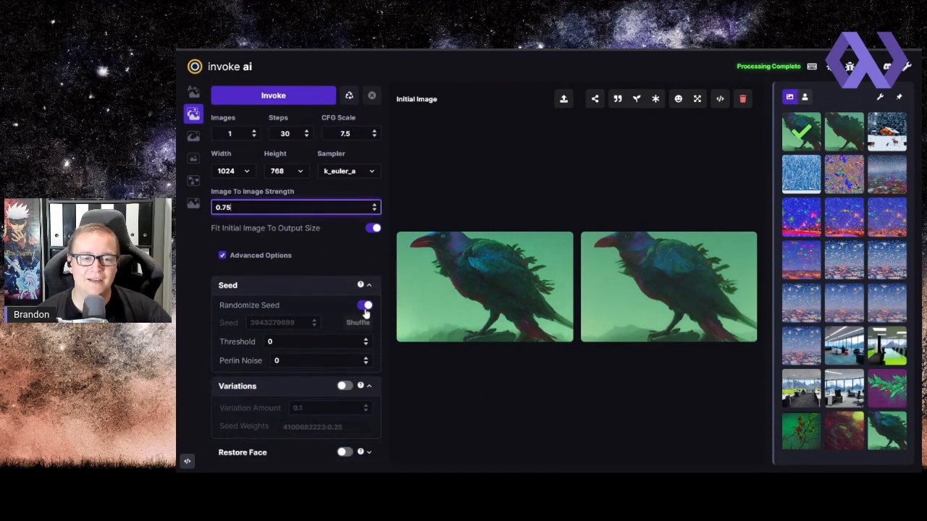
pyautogui.scroll(-1, 321, 403)
pyautogui.scroll(3, 317, 379)
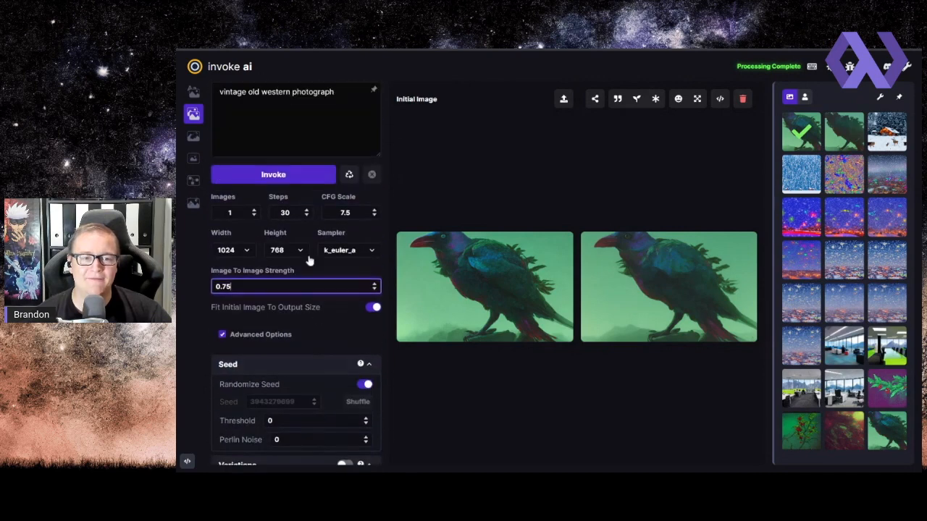
pyautogui.click(308, 174)
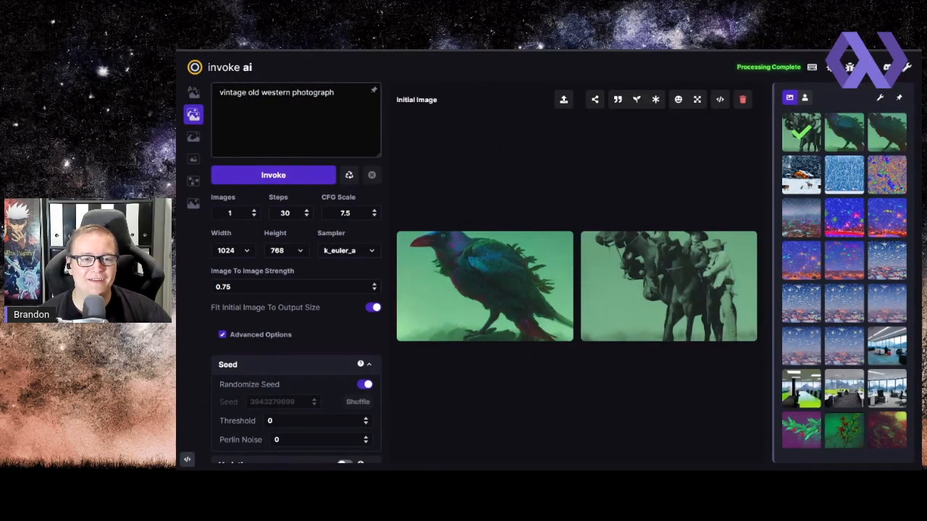
# Change the sampler to k_euler and set the steps to 25
pyautogui.click(365, 254)
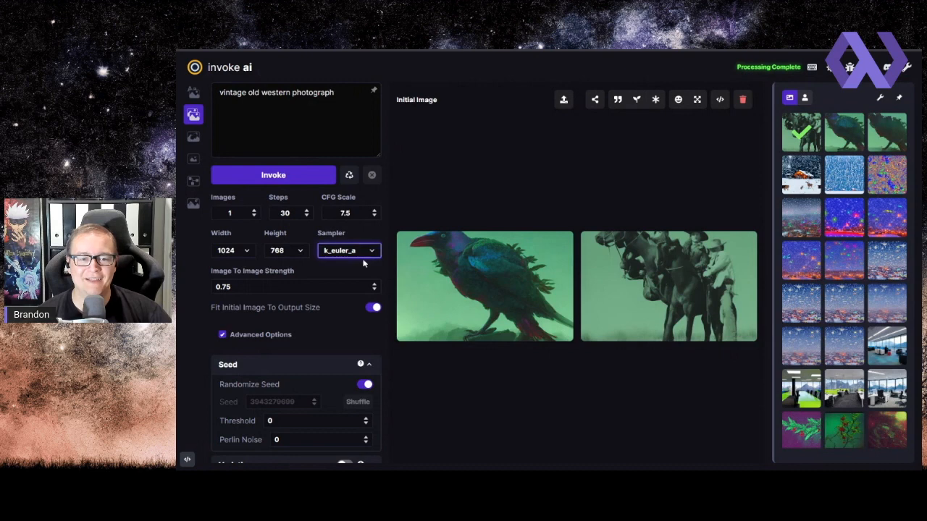
pyautogui.click(363, 309)
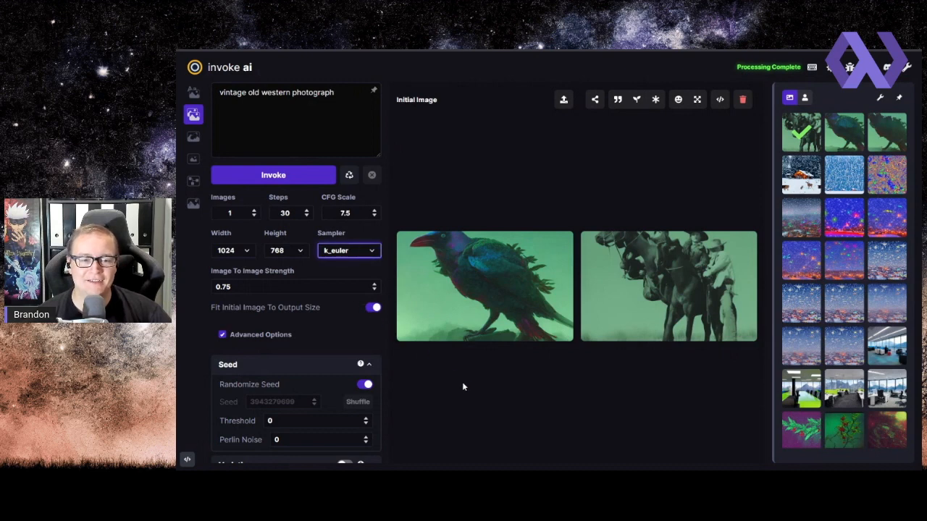
pyautogui.scroll(-2, 329, 357)
pyautogui.scroll(1, 330, 358)
pyautogui.scroll(-1, 329, 358)
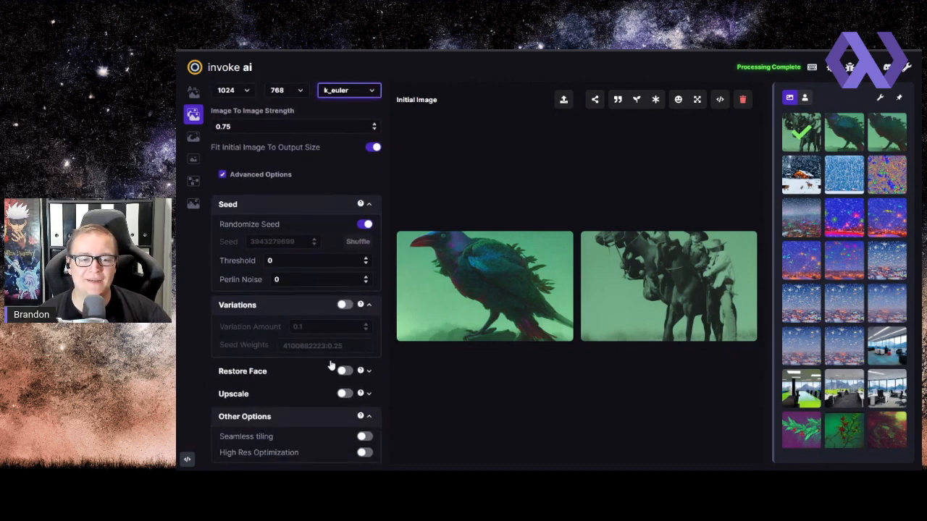
pyautogui.scroll(2, 329, 358)
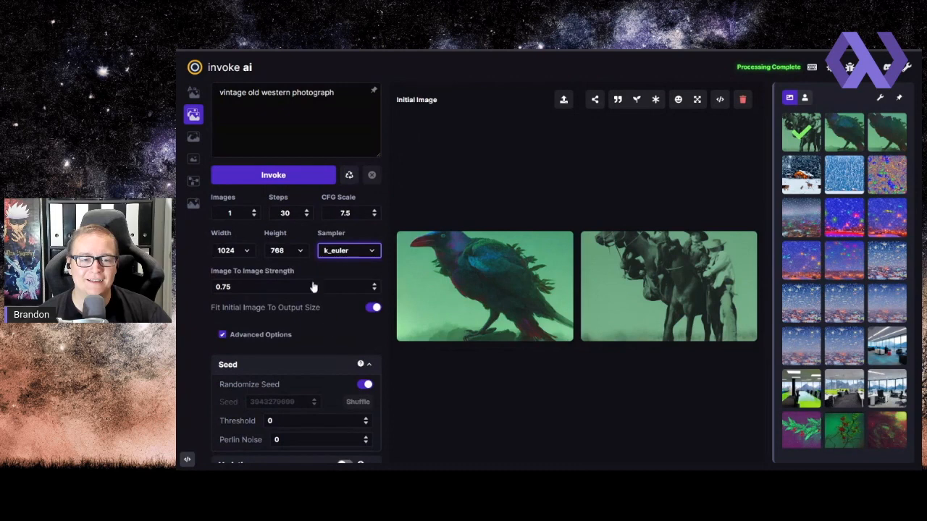
pyautogui.click(307, 216)
pyautogui.click(307, 216)
pyautogui.click(307, 216)
pyautogui.click(307, 210)
pyautogui.click(307, 211)
# Raise the CFG scale to 10 and generate a new image
pyautogui.click(375, 210)
pyautogui.click(375, 210)
pyautogui.click(375, 210)
pyautogui.click(375, 210)
pyautogui.click(375, 211)
pyautogui.click(275, 176)
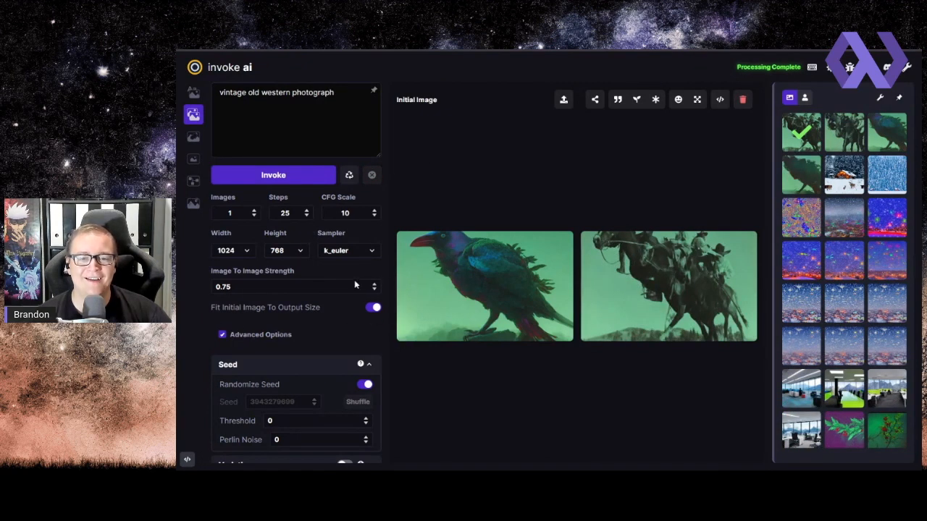
# Lower the Image To Image Strength to 0.50
pyautogui.click(374, 290)
pyautogui.click(374, 290)
pyautogui.click(374, 290)
pyautogui.click(374, 290)
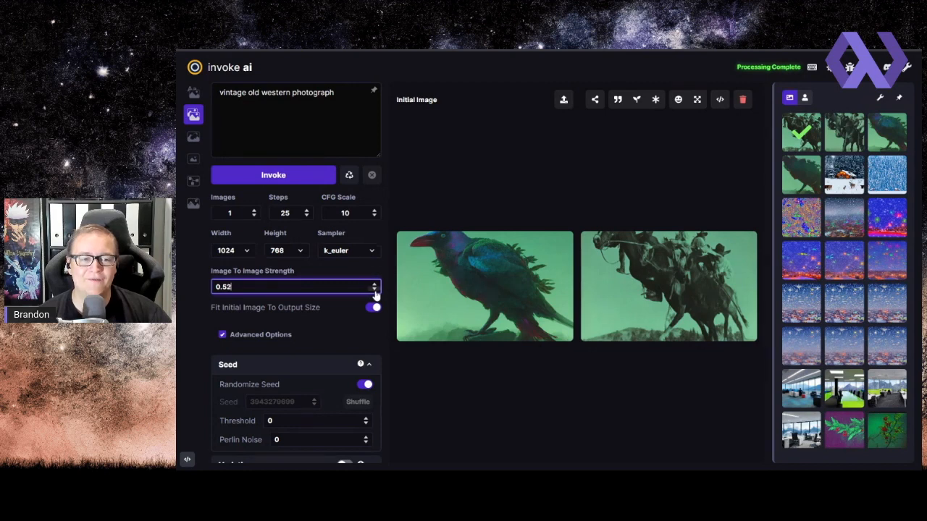
pyautogui.click(375, 290)
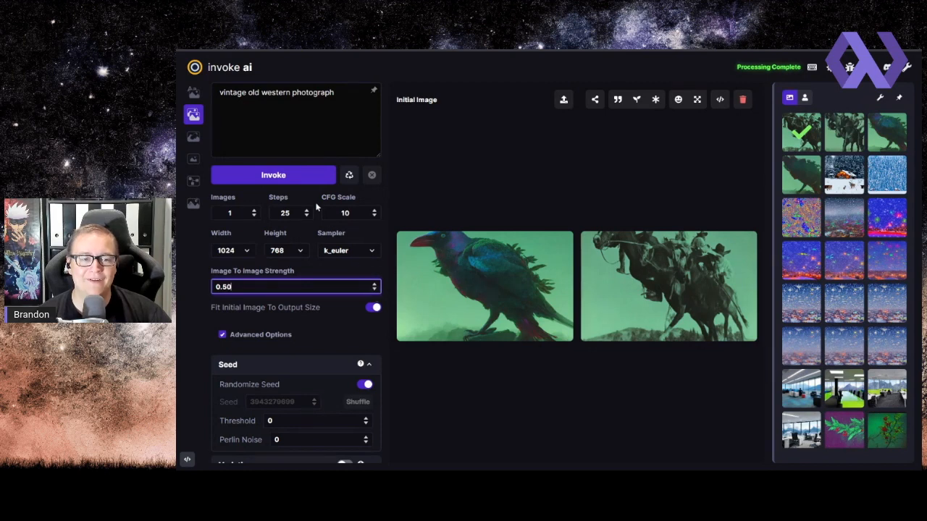
# Lower the CFG scale to 5 and generate a new image
pyautogui.click(374, 217)
pyautogui.click(375, 217)
pyautogui.click(374, 216)
pyautogui.click(375, 217)
pyautogui.click(374, 217)
pyautogui.hotkey('ctrl', 'Return')
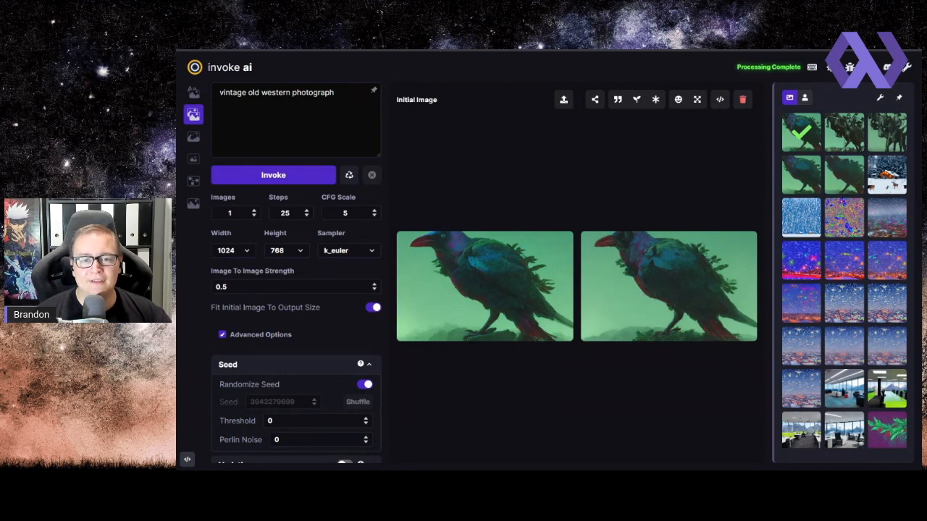
# Inspect the latest generated crow image at full size and return to the image-to-image workspace
pyautogui.click(323, 50)
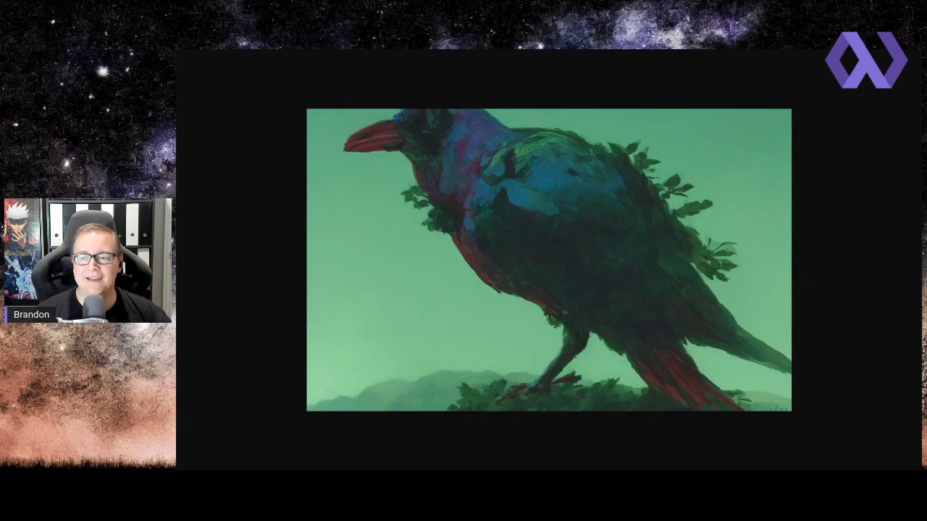
pyautogui.click(323, 50)
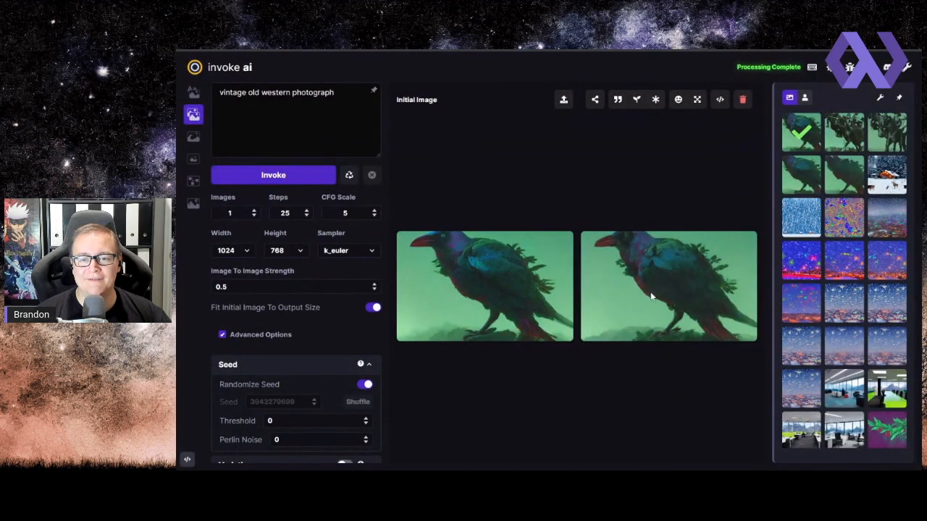
# Switch to the inpainting workspace and preview the gallery result of Mario with a laughing baby's face
pyautogui.click(193, 139)
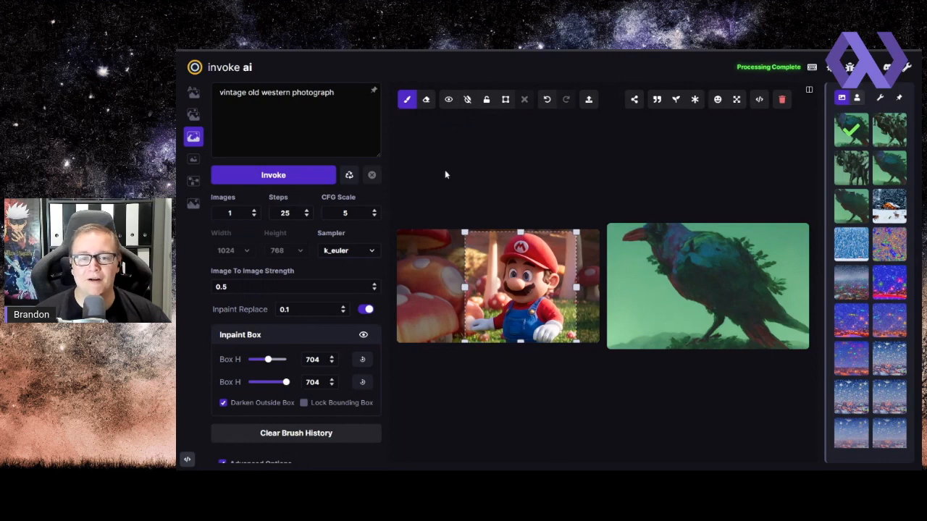
pyautogui.scroll(-5, 845, 247)
pyautogui.scroll(-15, 846, 246)
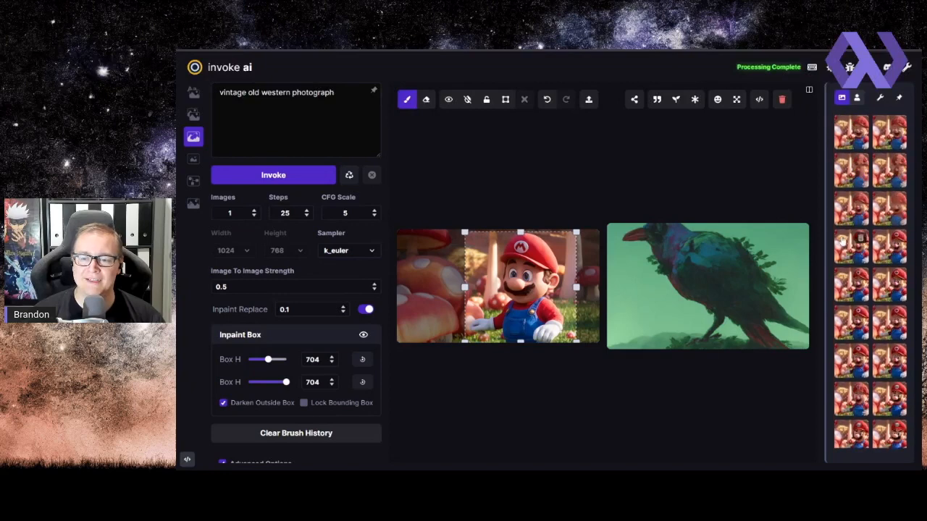
pyautogui.scroll(-3, 842, 240)
pyautogui.click(852, 212)
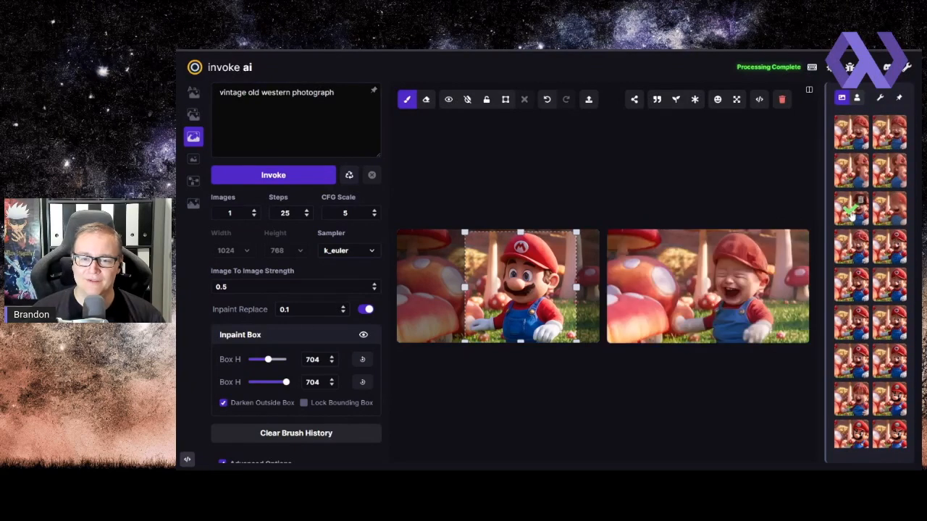
# Preview two angry-faced Mario inpainting results from the gallery beside the original image
pyautogui.scroll(-3, 851, 217)
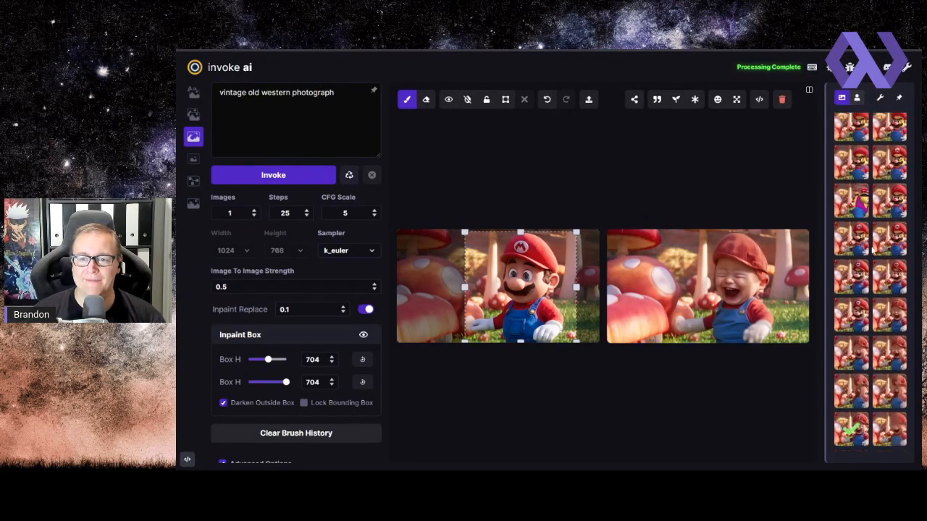
pyautogui.click(851, 183)
pyautogui.scroll(4, 877, 266)
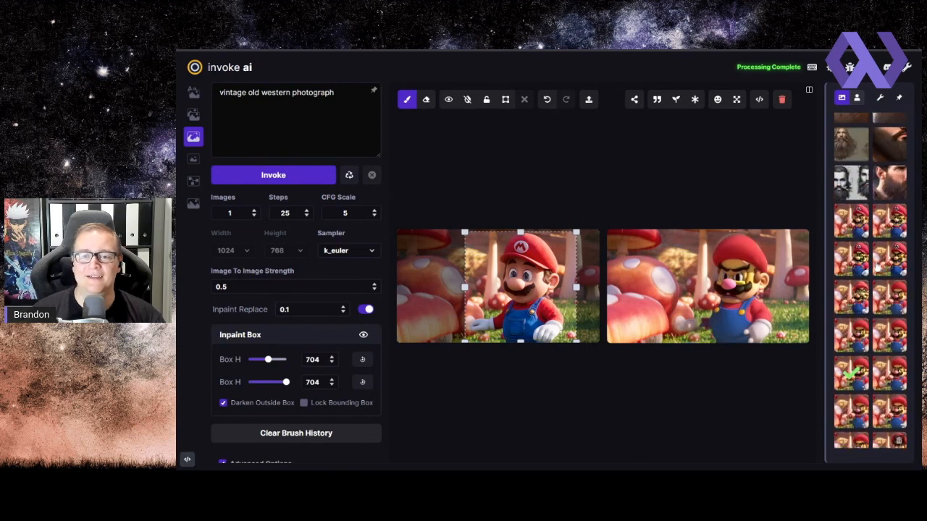
pyautogui.click(851, 266)
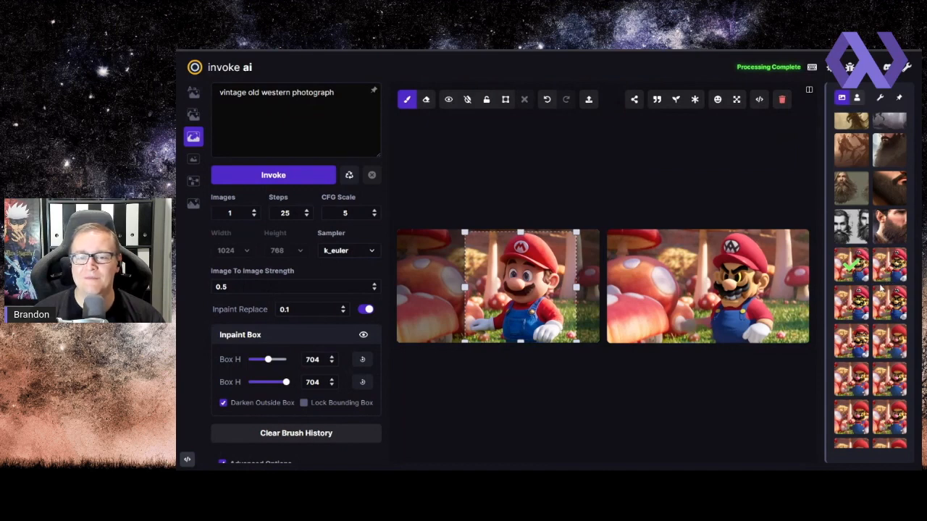
# Preview the Mario result with a blurred, smooth head and the one with pink hair and sleeves
pyautogui.scroll(-5, 881, 289)
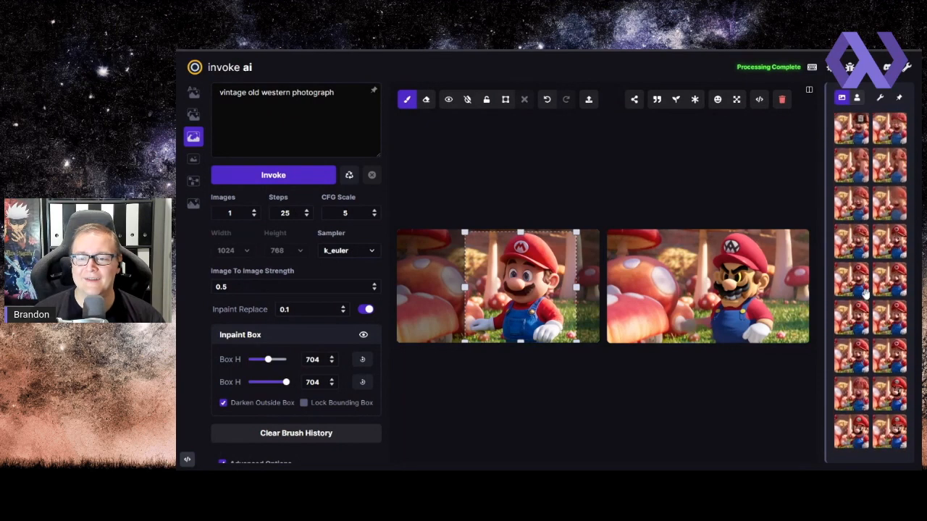
pyautogui.scroll(-2, 867, 290)
pyautogui.click(893, 290)
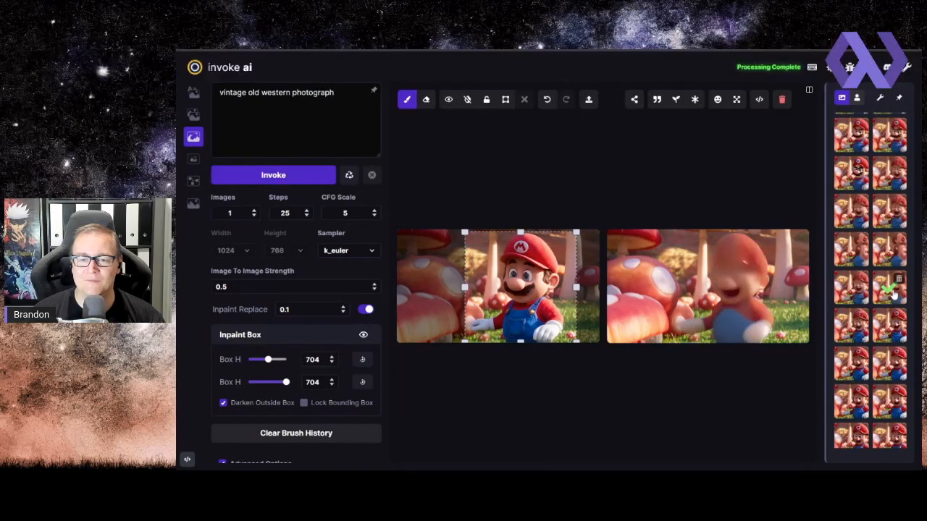
pyautogui.scroll(-5, 872, 304)
pyautogui.scroll(-1, 867, 308)
pyautogui.click(889, 426)
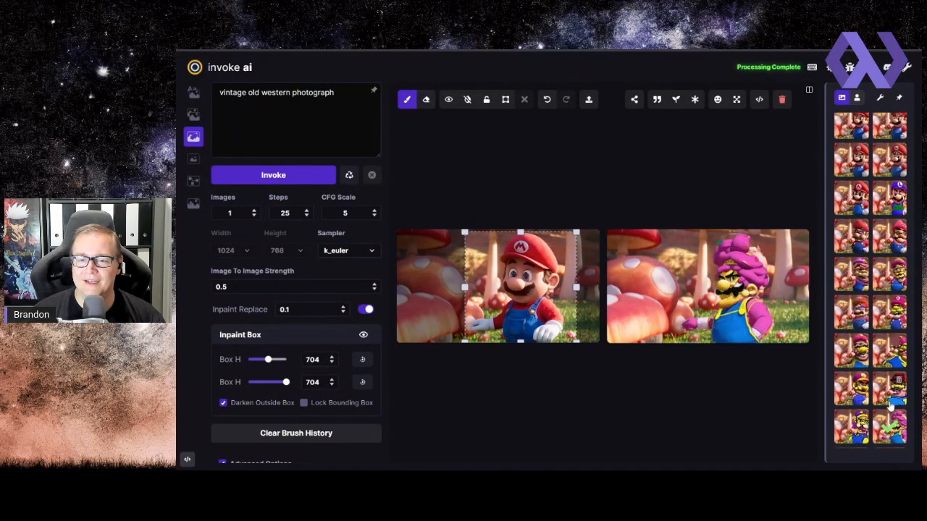
# Preview the two purple-capped, yellow-sleeved Mario results and the red-capped one with a yellow face from the gallery
pyautogui.click(854, 391)
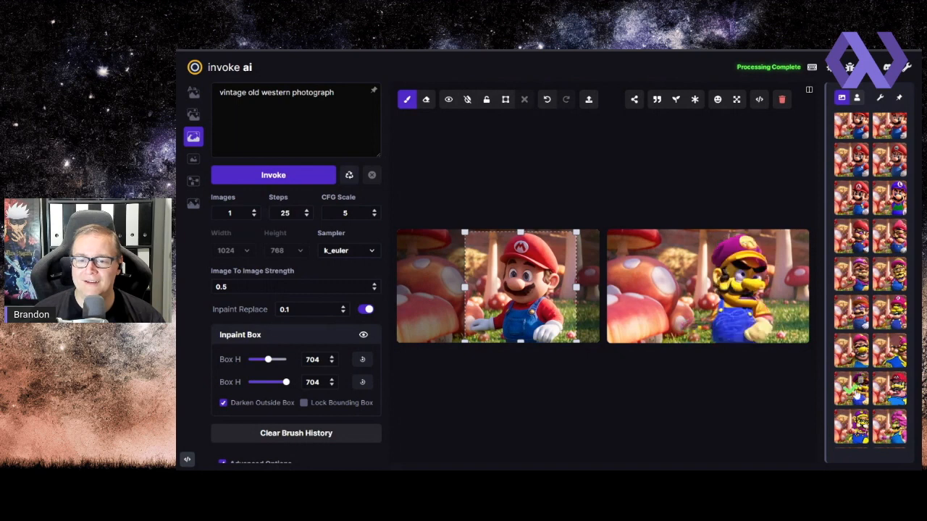
pyautogui.scroll(-2, 862, 395)
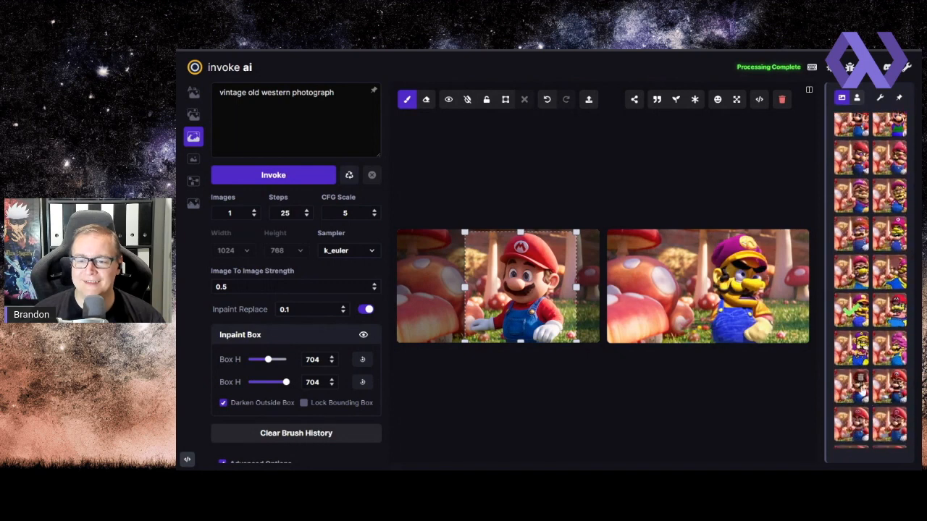
pyautogui.click(851, 349)
pyautogui.scroll(-10, 853, 340)
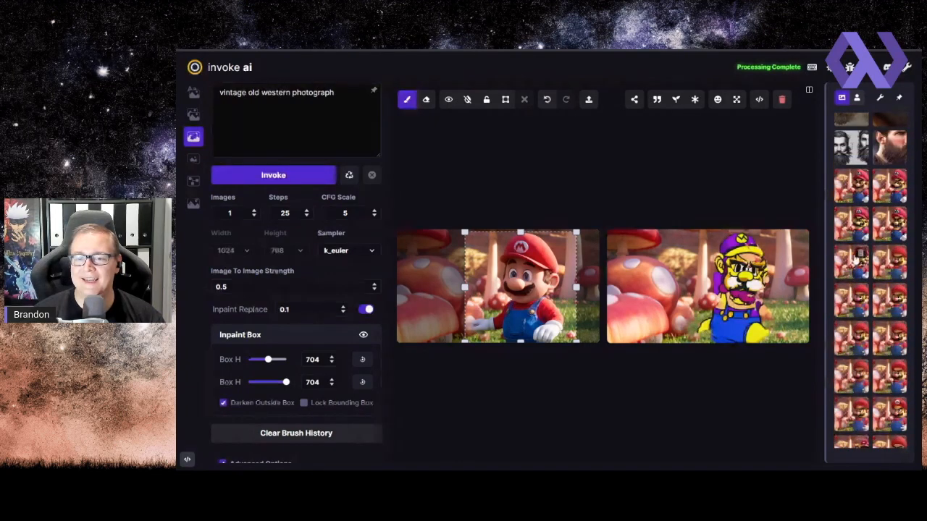
pyautogui.click(855, 221)
pyautogui.scroll(-10, 855, 239)
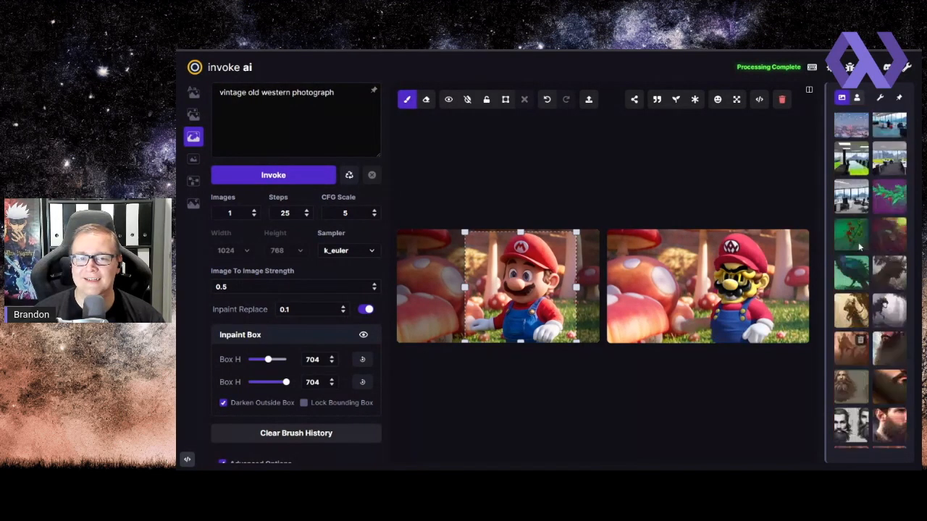
# Paint the inpainting mask over Mario's head and cap in the source image
pyautogui.click(449, 100)
pyautogui.click(448, 101)
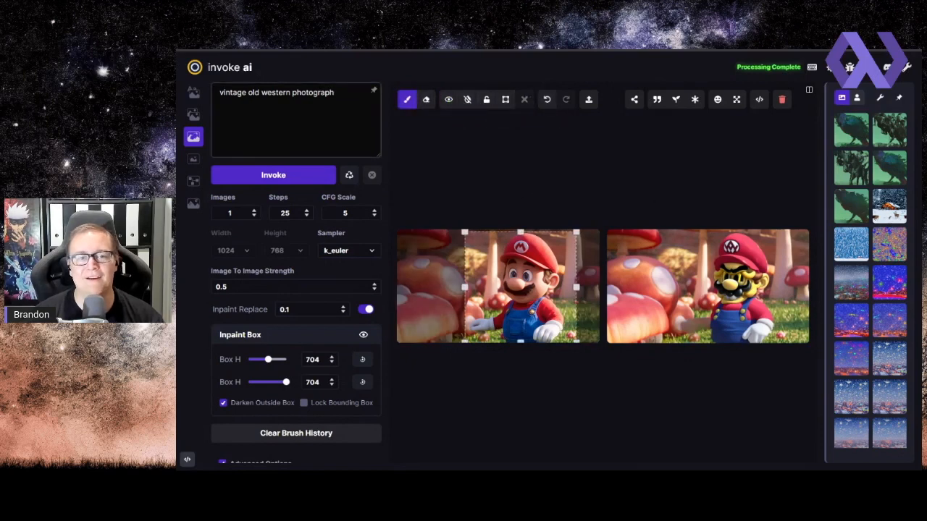
pyautogui.moveTo(409, 101)
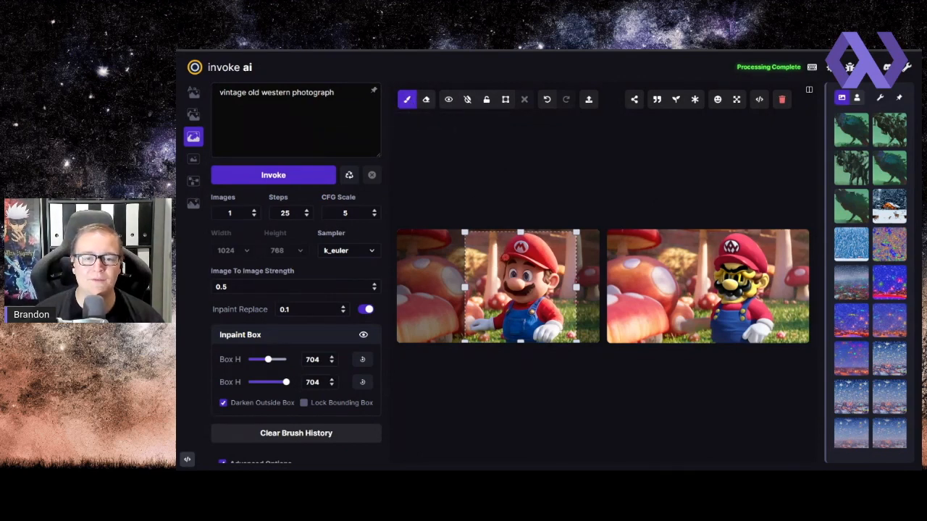
pyautogui.click(506, 260)
pyautogui.moveTo(509, 254)
pyautogui.mouseDown()
pyautogui.moveTo(533, 237)
pyautogui.moveTo(554, 269)
pyautogui.moveTo(534, 298)
pyautogui.moveTo(512, 296)
pyautogui.moveTo(511, 261)
pyautogui.moveTo(541, 269)
pyautogui.moveTo(531, 250)
pyautogui.moveTo(517, 252)
pyautogui.moveTo(517, 262)
pyautogui.moveTo(541, 262)
pyautogui.moveTo(535, 252)
pyautogui.moveTo(519, 256)
pyautogui.moveTo(515, 294)
pyautogui.moveTo(539, 290)
pyautogui.moveTo(544, 267)
pyautogui.moveTo(535, 261)
pyautogui.moveTo(511, 274)
pyautogui.moveTo(516, 286)
pyautogui.moveTo(540, 279)
pyautogui.moveTo(525, 266)
pyautogui.moveTo(521, 283)
pyautogui.moveTo(532, 269)
pyautogui.moveTo(525, 280)
pyautogui.moveTo(537, 281)
pyautogui.moveTo(514, 282)
pyautogui.moveTo(513, 293)
pyautogui.moveTo(549, 285)
pyautogui.mouseUp()
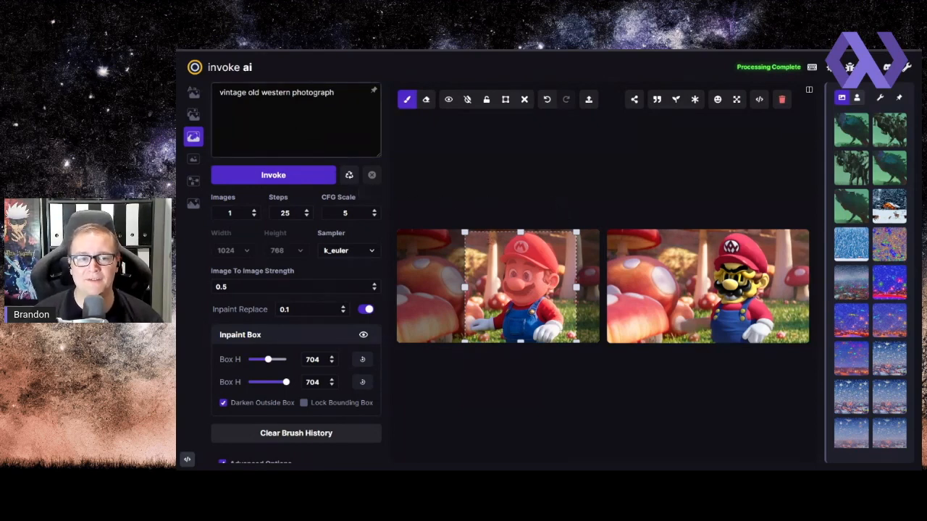
# Replace the inpainting prompt with "cow"
pyautogui.click(318, 123)
pyautogui.hotkey('ctrl', 'a')
pyautogui.press('BackSpace')
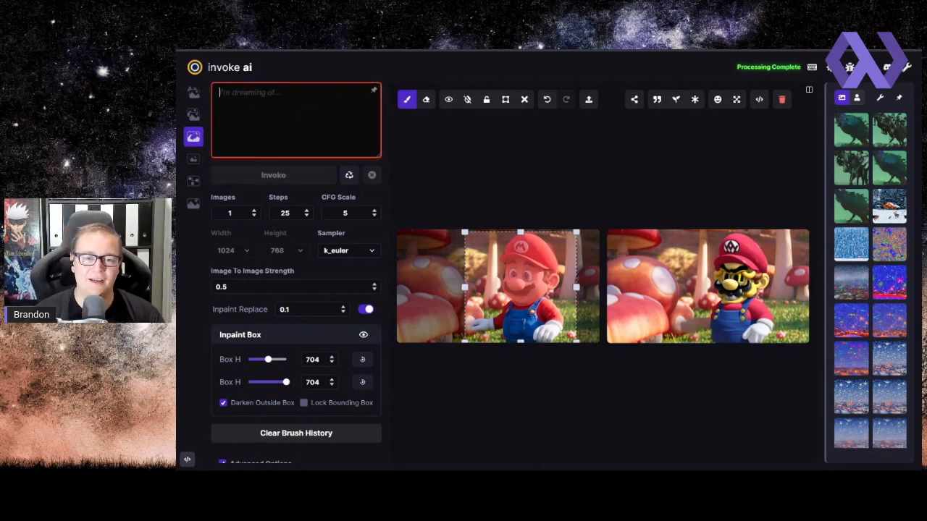
pyautogui.write('cow')
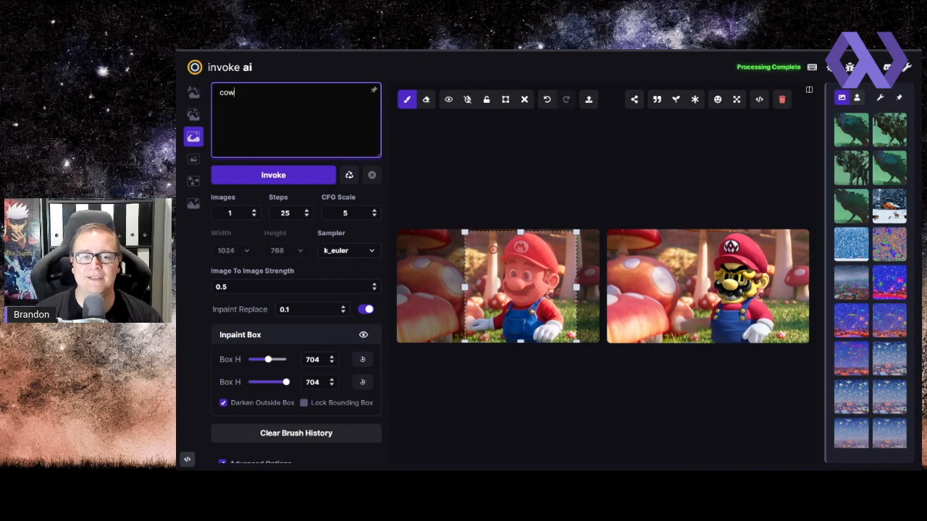
# Set the CFG Scale to 7.5 and generate the cow inpainting of the masked head
pyautogui.click(374, 211)
pyautogui.click(375, 210)
pyautogui.click(375, 211)
pyautogui.click(375, 211)
pyautogui.click(374, 211)
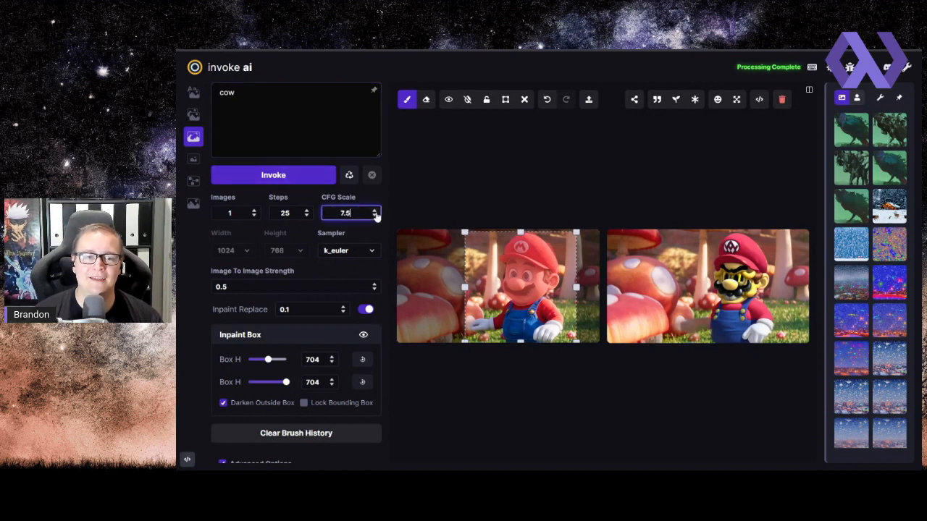
pyautogui.click(379, 188)
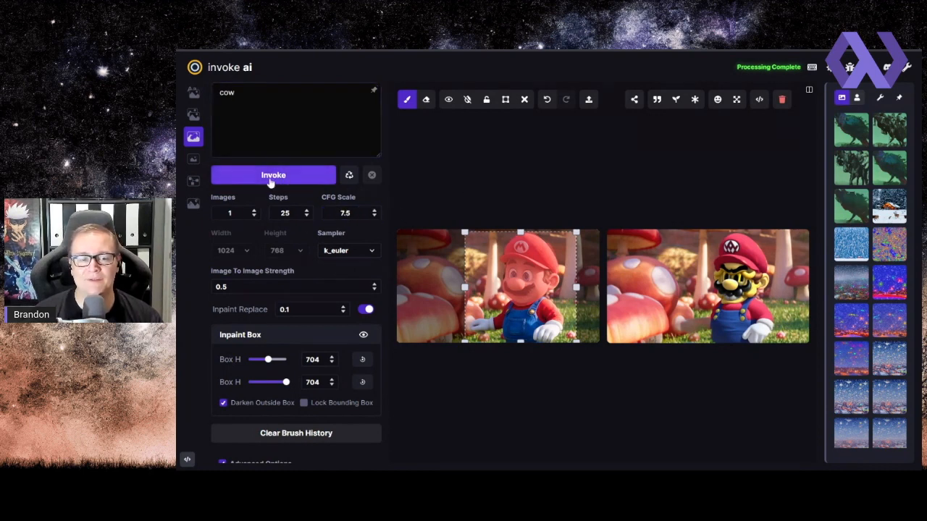
pyautogui.scroll(-3, 308, 280)
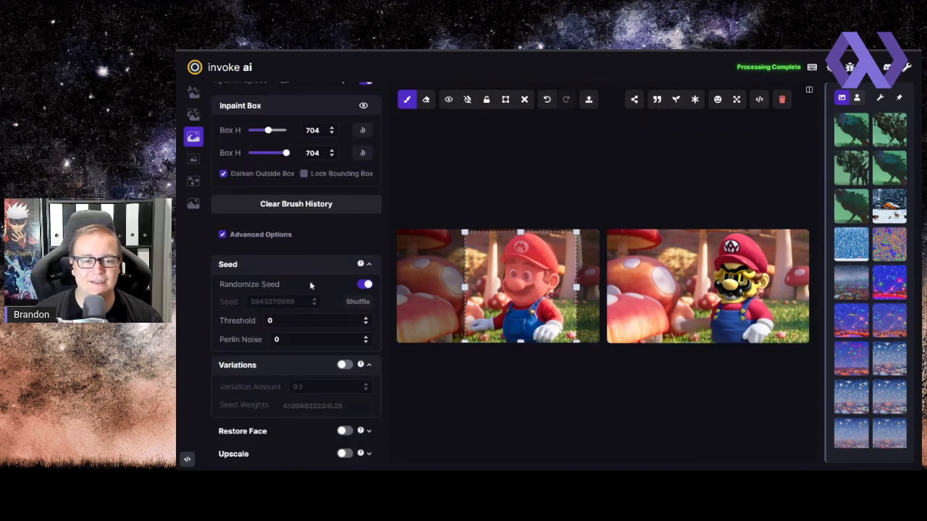
pyautogui.scroll(3, 362, 290)
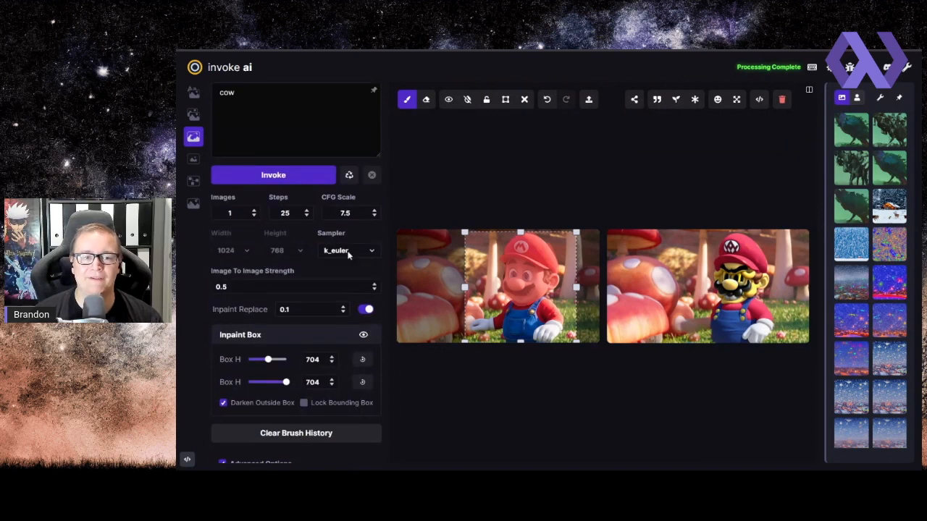
pyautogui.click(282, 184)
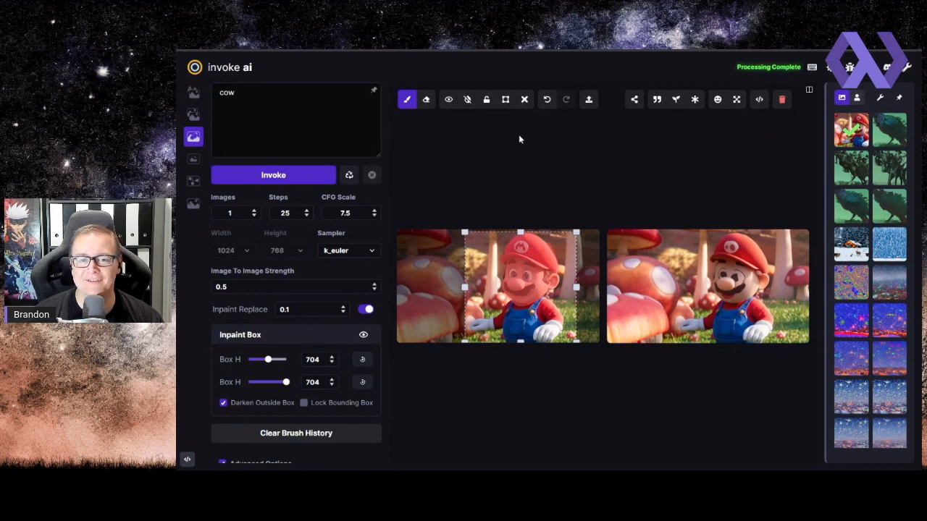
# Reuse the generated image's seed, set Image To Image Strength to 0.6 and generate the inpainting again
pyautogui.click(676, 101)
pyautogui.scroll(-1, 324, 318)
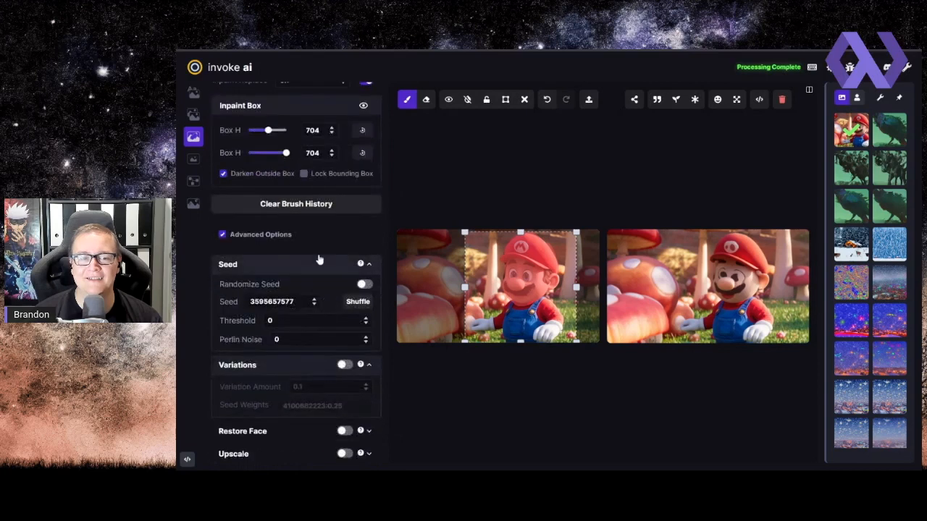
pyautogui.scroll(4, 302, 315)
pyautogui.scroll(-2, 330, 256)
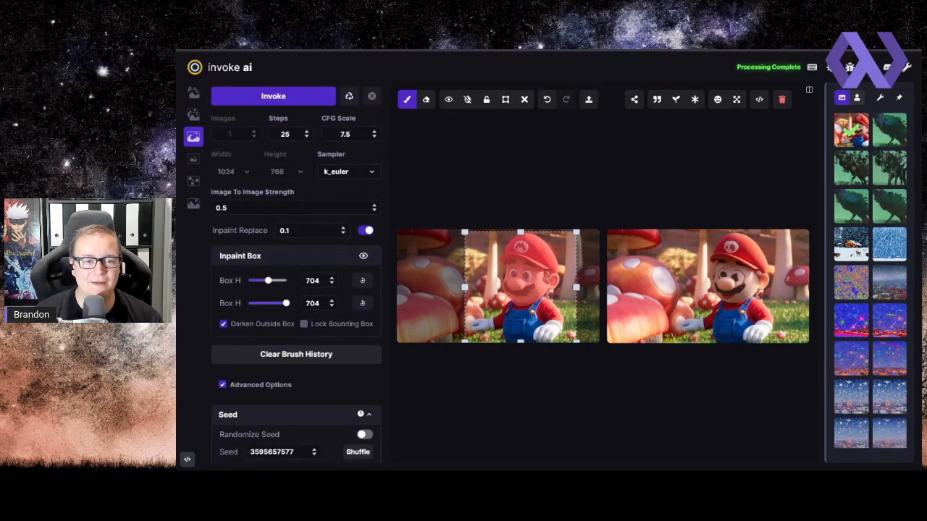
pyautogui.click(374, 206)
pyautogui.click(374, 205)
pyautogui.click(375, 206)
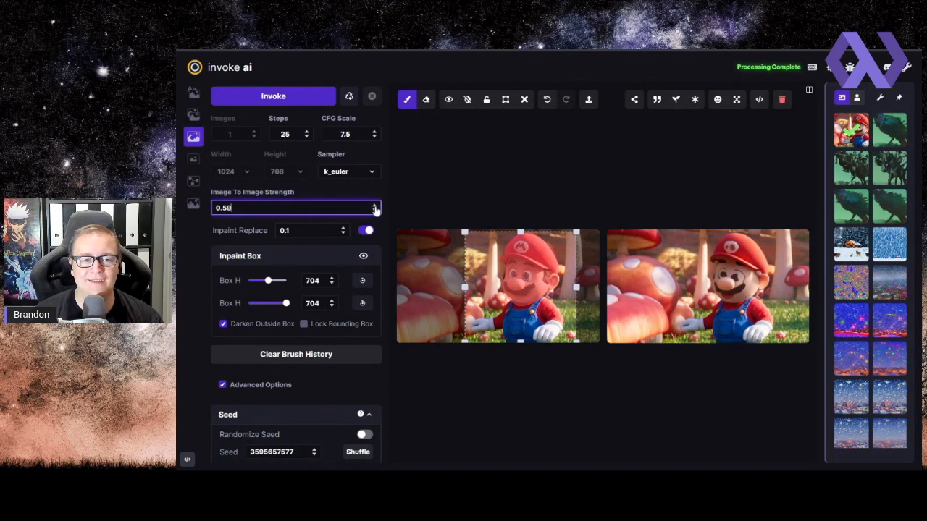
pyautogui.hotkey('ctrl', 'Return')
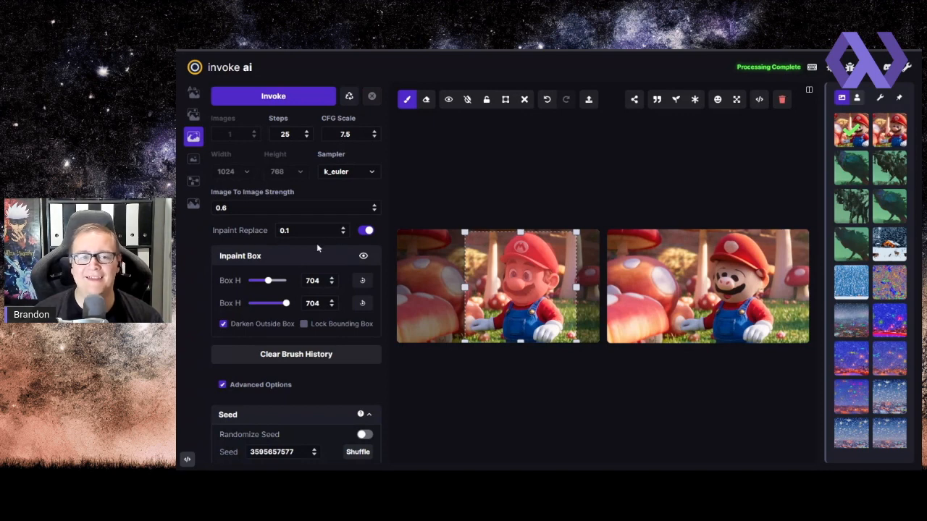
# Raise Image To Image Strength to 0.75 and generate another cow inpainting with the same seed
pyautogui.click(375, 206)
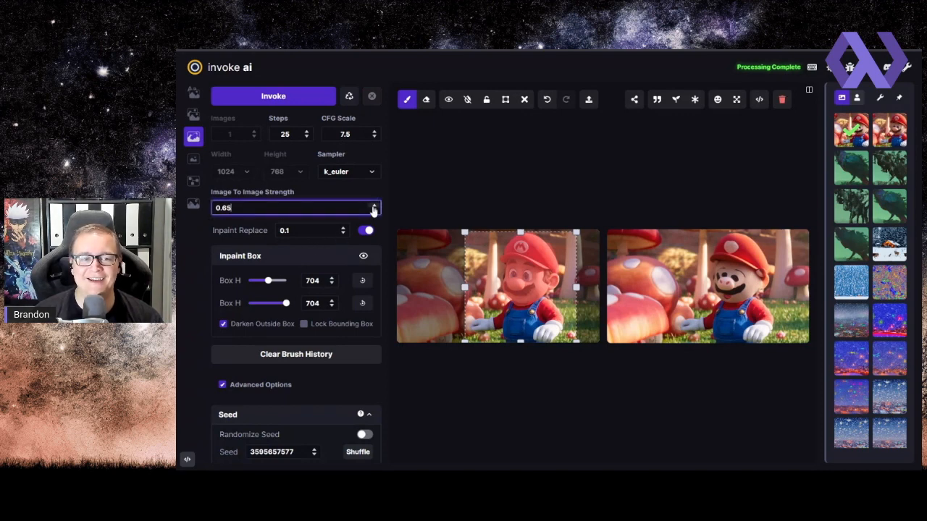
pyautogui.click(375, 206)
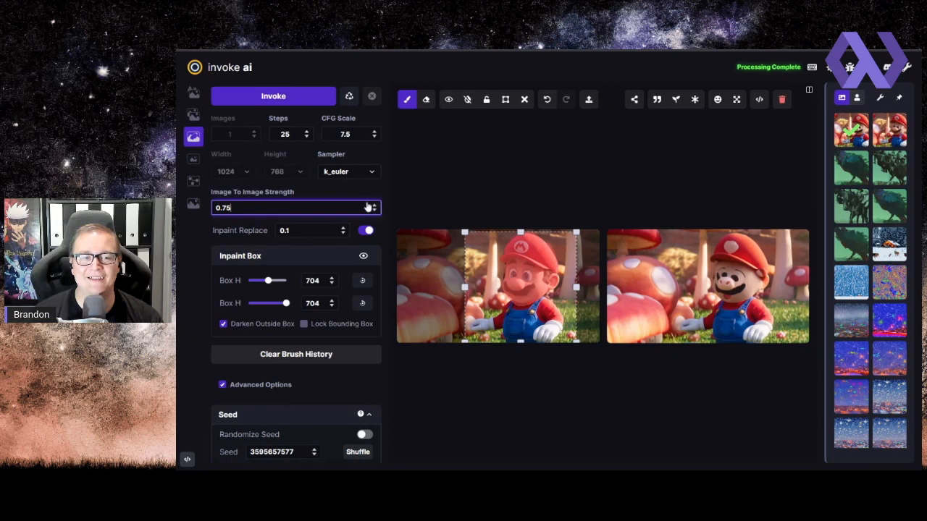
pyautogui.hotkey('ctrl', 'Return')
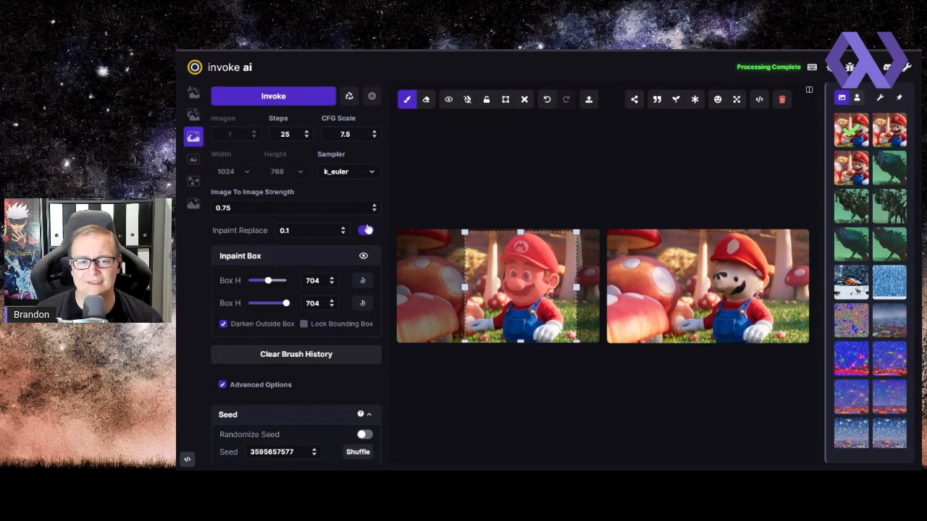
# Turn on Randomize Seed, generate another cow inpainting and inspect the result at full size
pyautogui.click(364, 435)
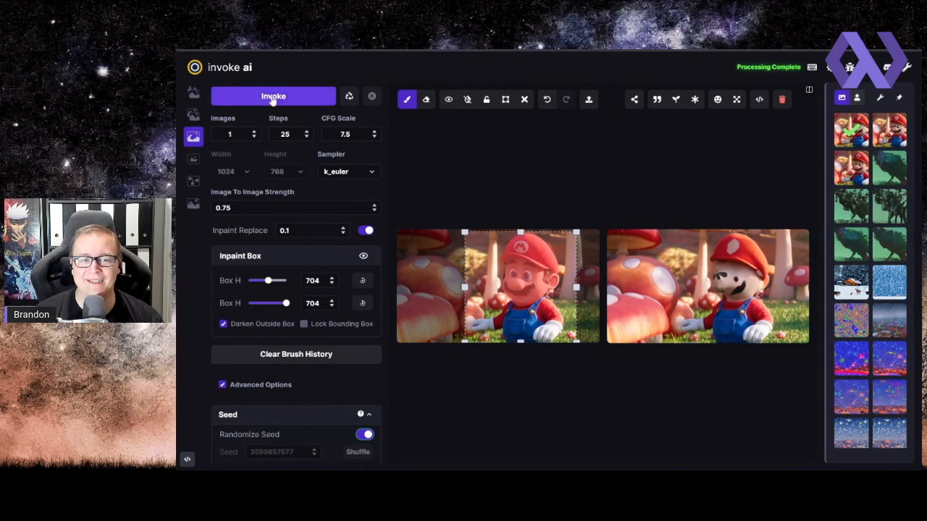
pyautogui.scroll(1, 256, 202)
pyautogui.click(251, 178)
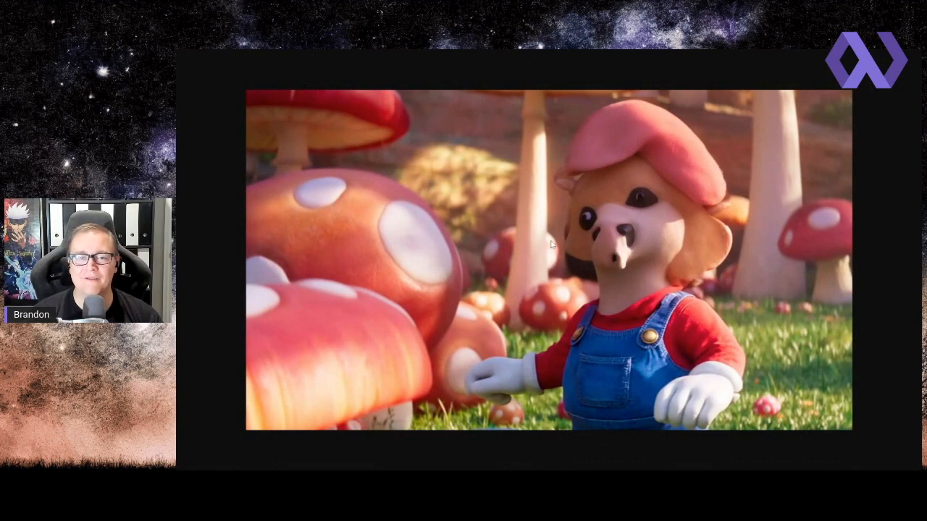
pyautogui.click(332, 53)
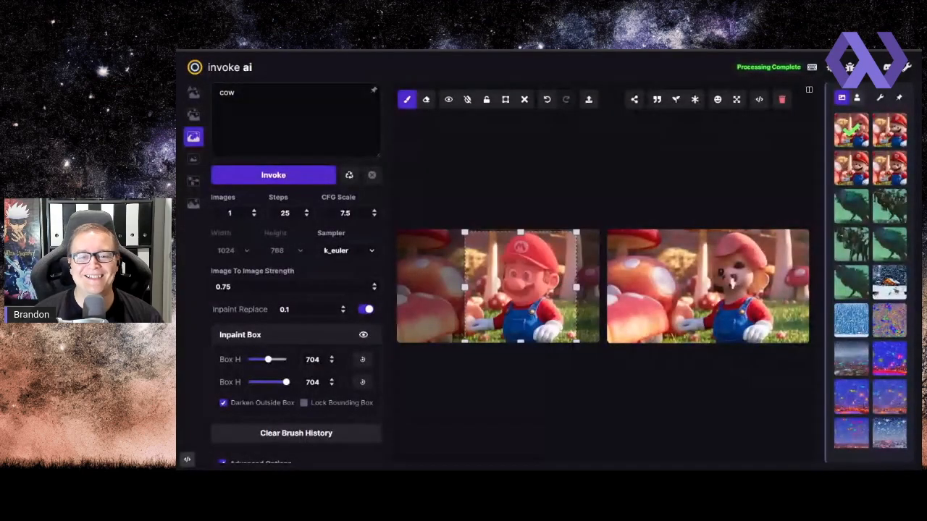
# Lower Image To Image Strength to 0.6
pyautogui.click(374, 289)
pyautogui.click(374, 289)
pyautogui.click(374, 290)
pyautogui.click(375, 289)
pyautogui.click(374, 289)
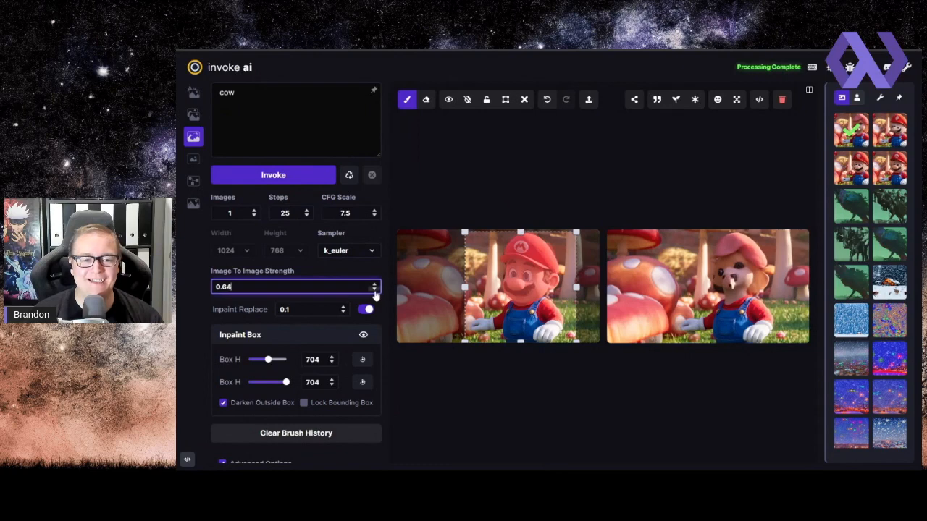
# Change the prompt to "smiling cow wearing a mario hat" and generate the inpainting
pyautogui.click(235, 92)
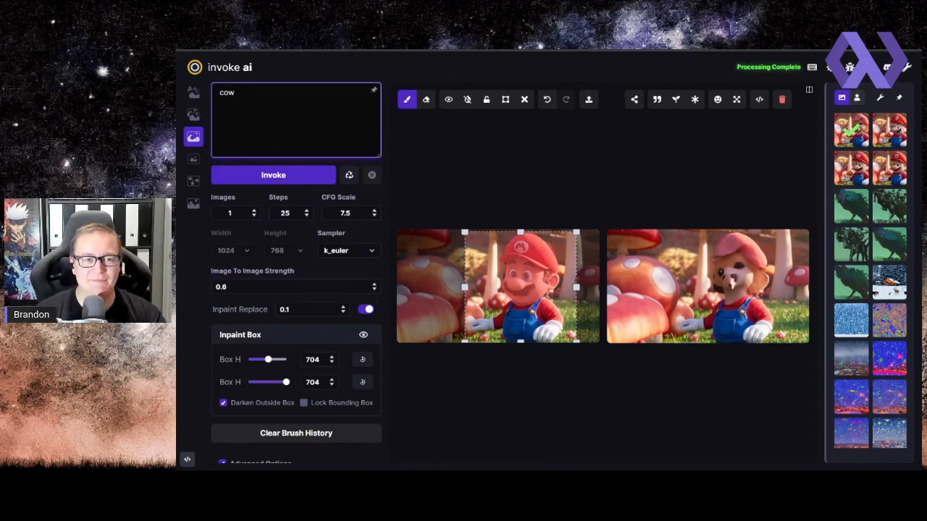
pyautogui.write('smiling cow')
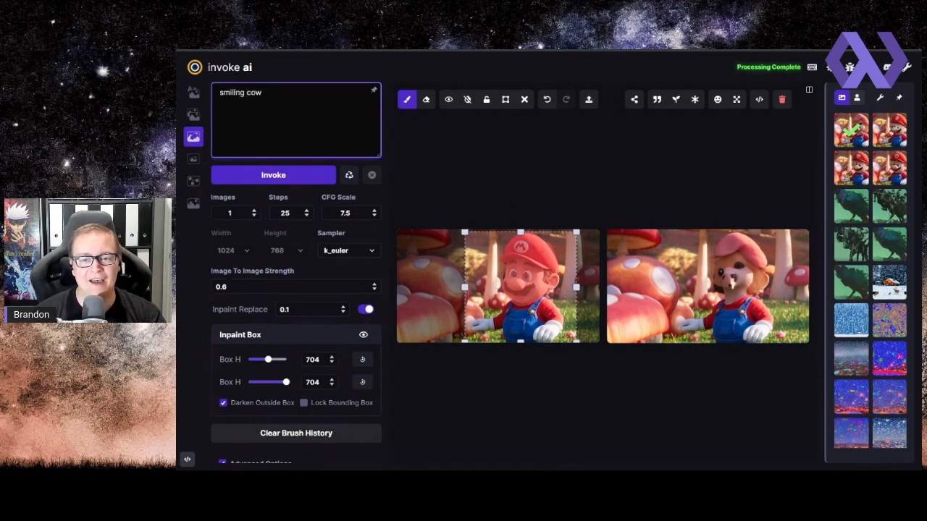
pyautogui.write(' wearing a ')
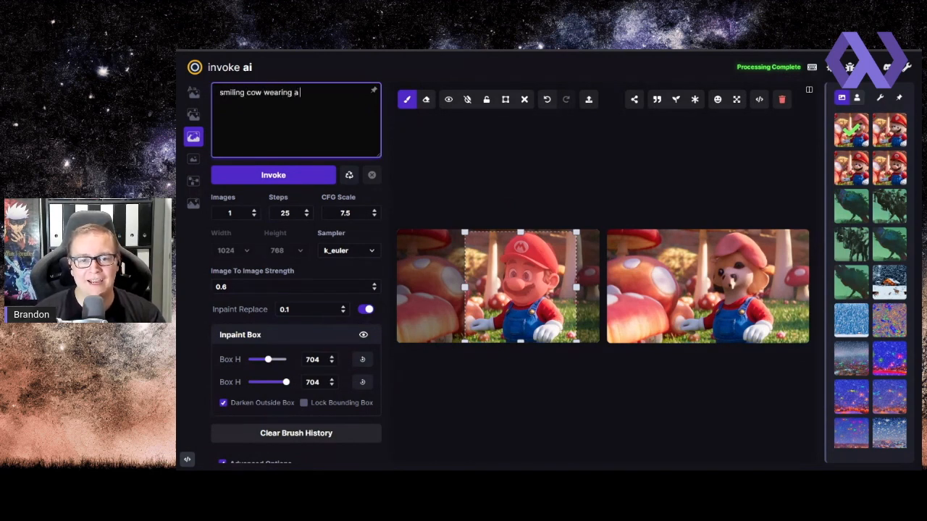
pyautogui.write('mario hat')
pyautogui.click(286, 179)
pyautogui.click(286, 180)
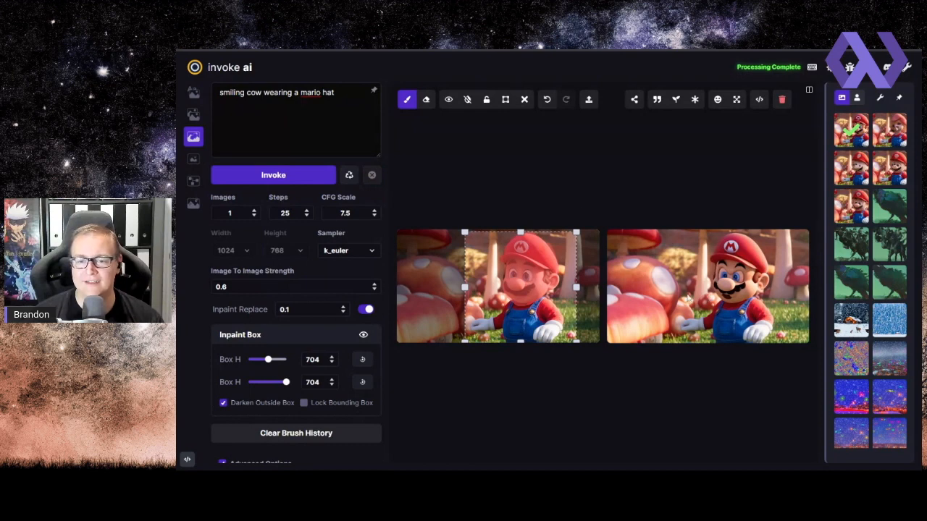
# Set Image To Image Strength to 0.75, reuse the last result's seed and generate the hat-wearing cow inpainting again
pyautogui.click(375, 284)
pyautogui.click(374, 285)
pyautogui.click(374, 285)
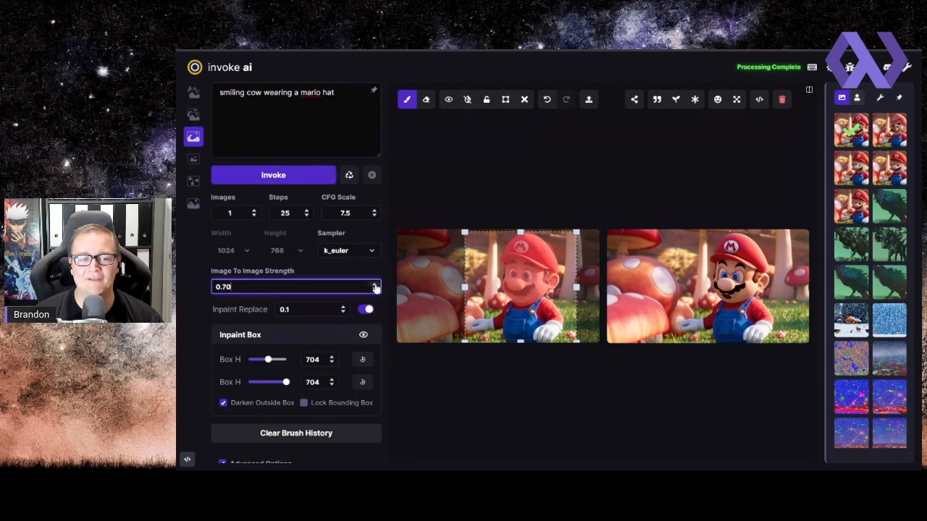
pyautogui.click(375, 285)
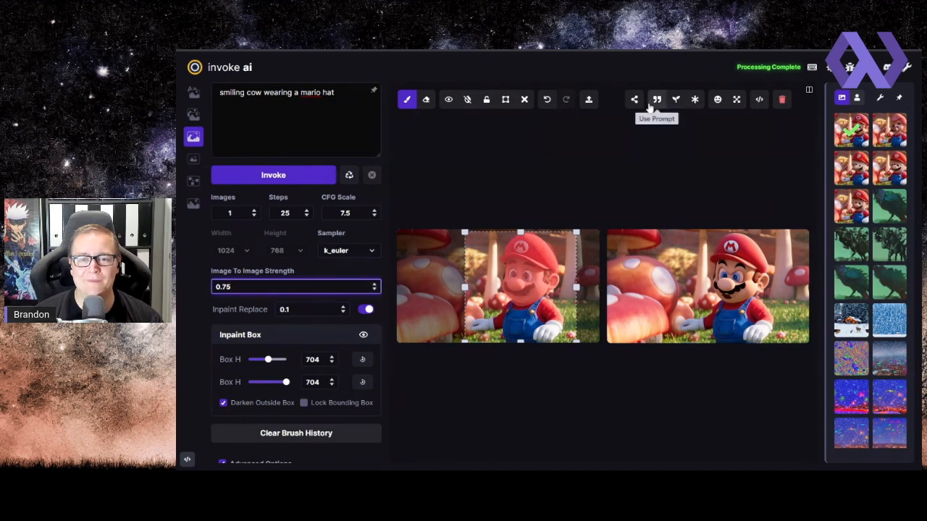
pyautogui.click(297, 178)
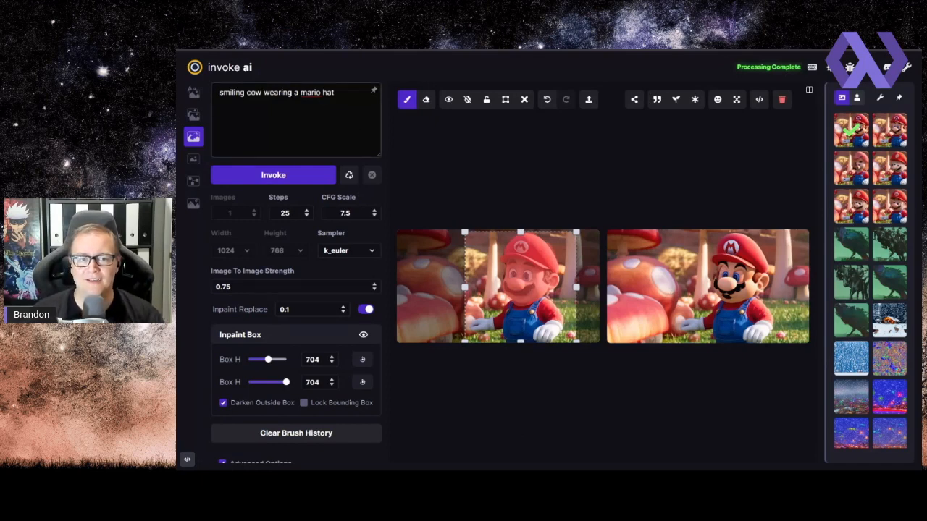
# Inspect the latest Mario result at full size and turn Randomize Seed back on in the inpainting settings
pyautogui.click(334, 52)
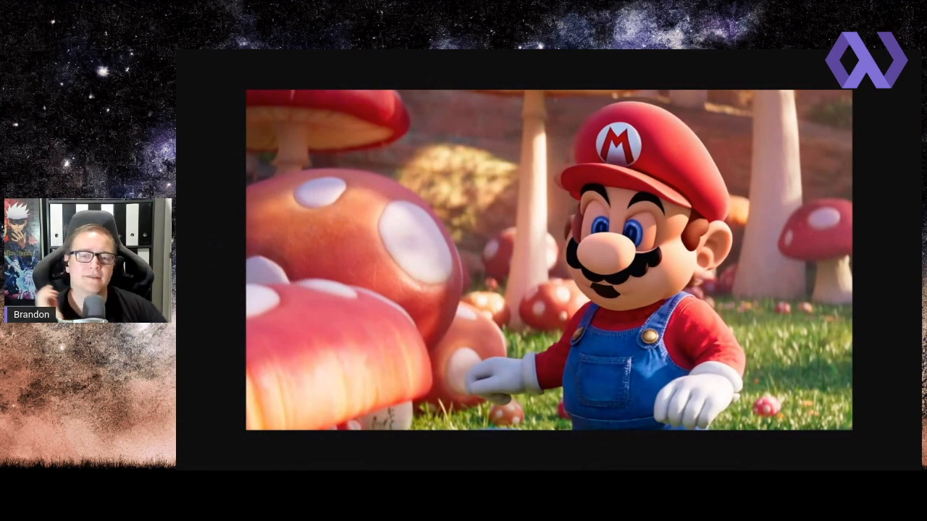
pyautogui.click(405, 51)
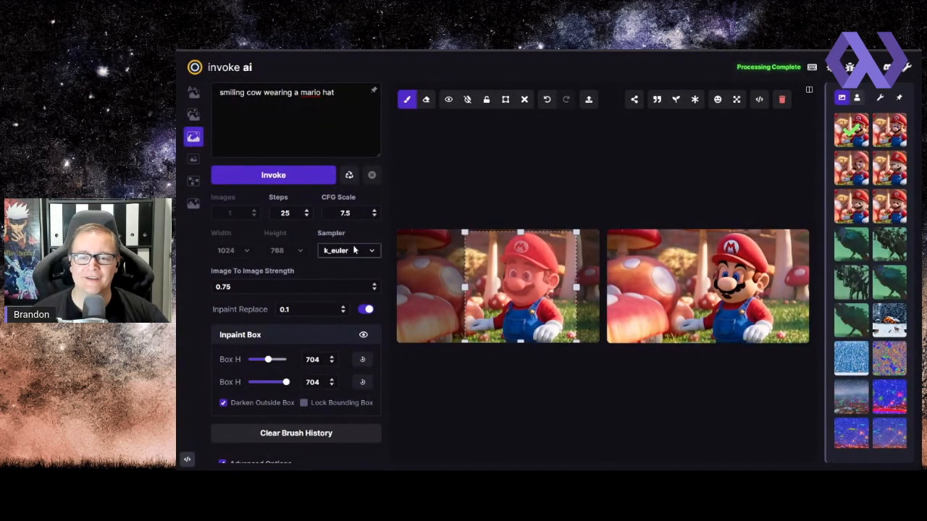
pyautogui.scroll(-3, 348, 253)
pyautogui.click(366, 286)
pyautogui.scroll(5, 331, 293)
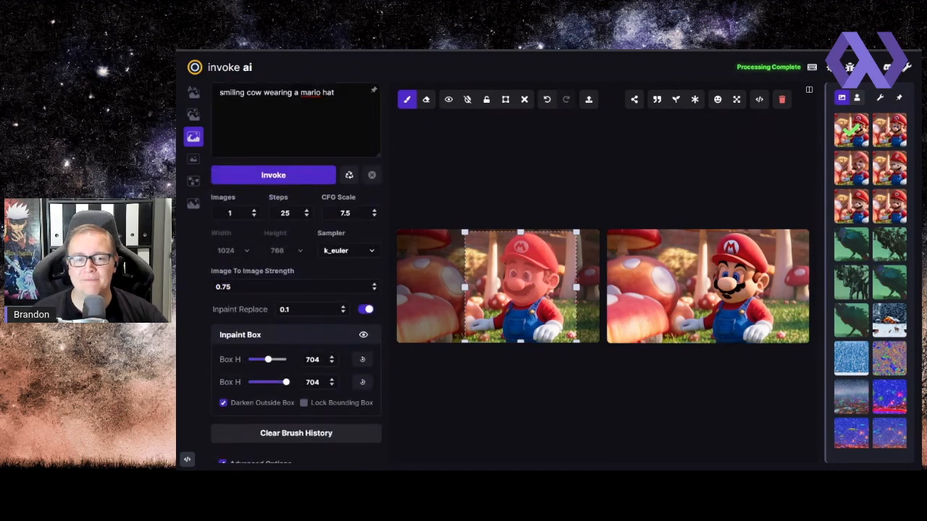
# Generate the hat-wearing cow inpainting, raise Image To Image Strength to 0.9 and regenerate it with the last result's seed
pyautogui.click(277, 177)
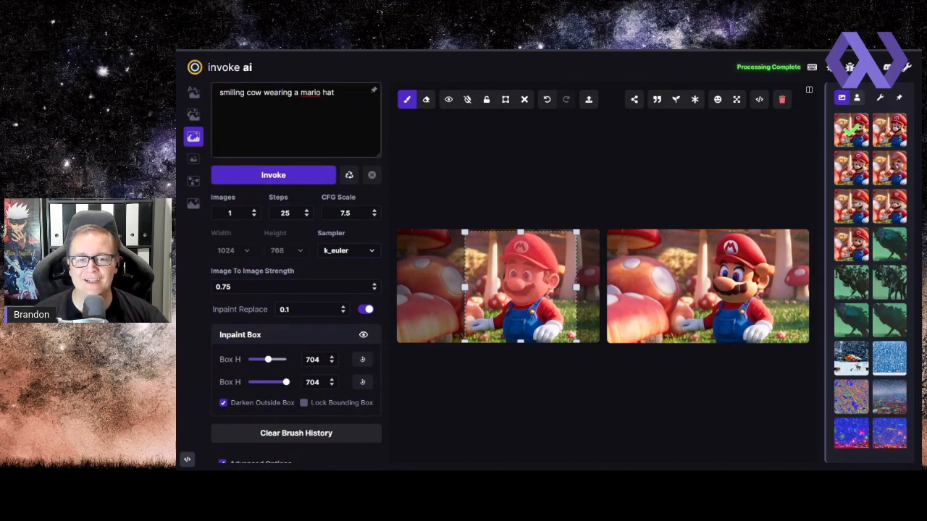
pyautogui.click(375, 284)
pyautogui.click(375, 290)
pyautogui.click(375, 289)
pyautogui.click(375, 290)
pyautogui.click(375, 290)
pyautogui.moveTo(640, 99)
pyautogui.click(674, 101)
pyautogui.click(303, 176)
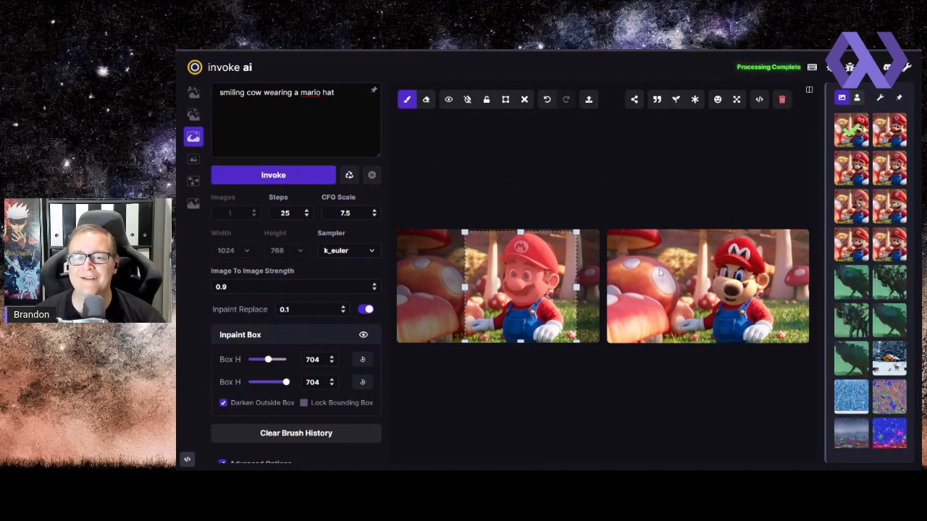
# Close the full-size result, turn off Inpaint Replace and generate the hat-wearing cow inpainting again
pyautogui.click(423, 51)
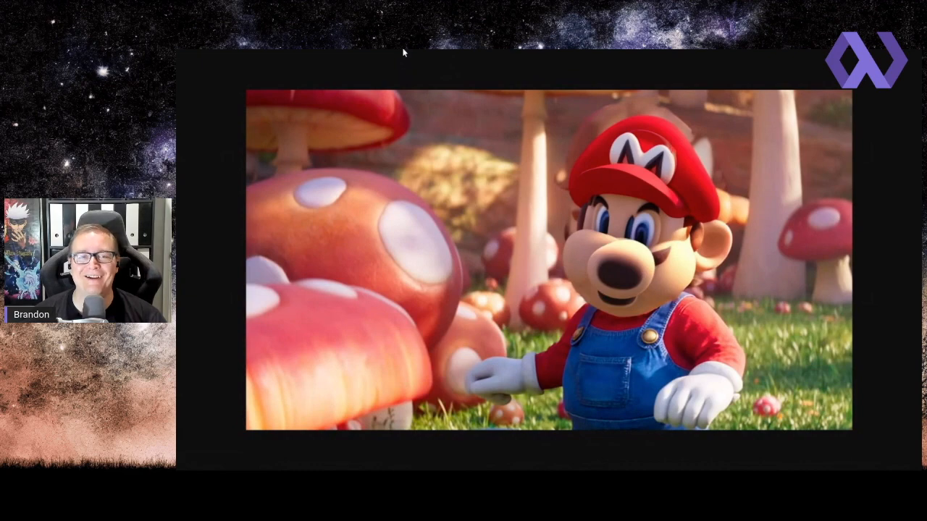
pyautogui.hotkey('ctrl', 'w')
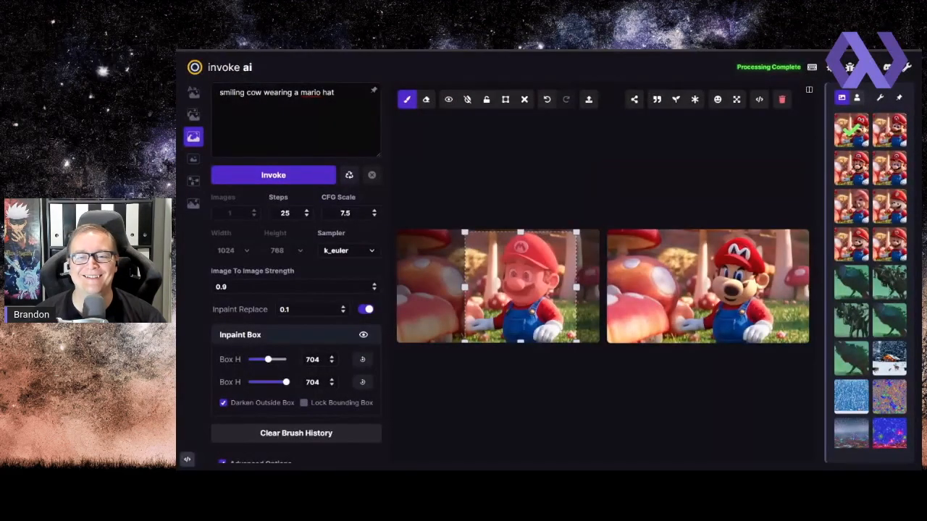
pyautogui.scroll(-5, 301, 281)
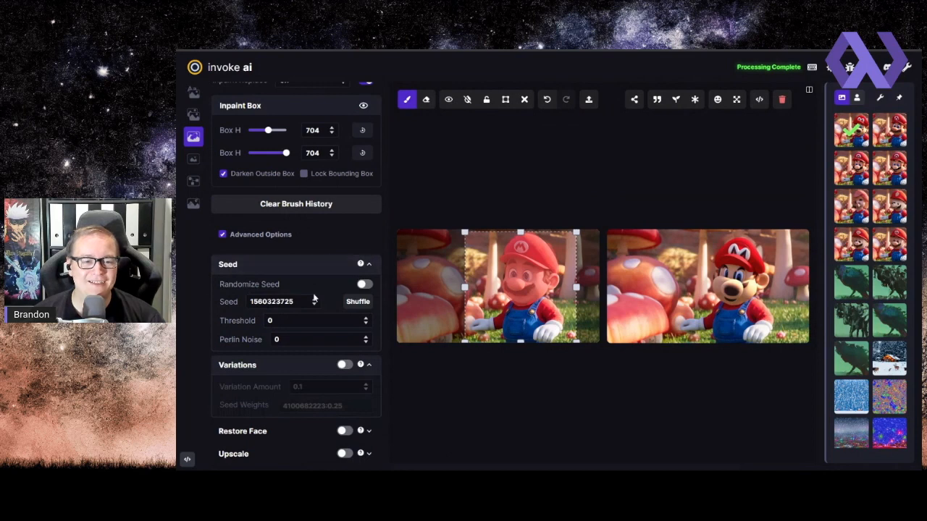
pyautogui.scroll(5, 304, 265)
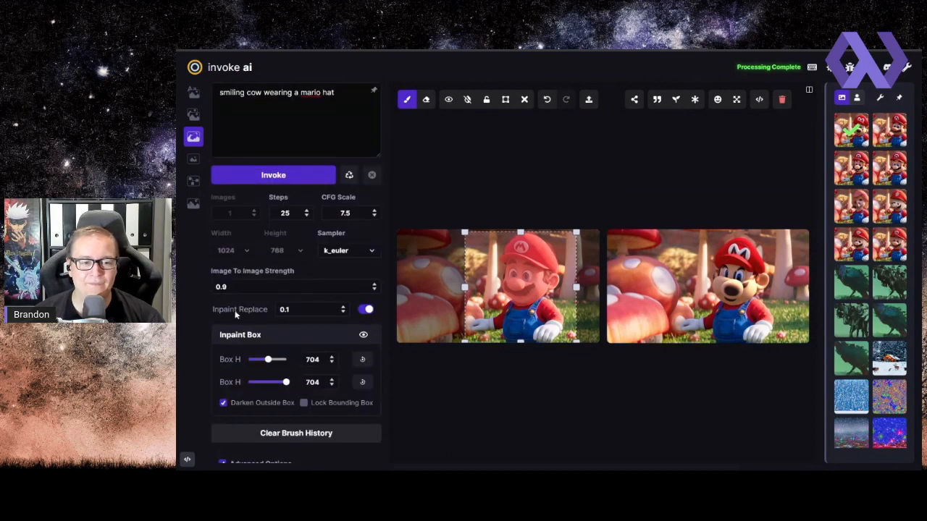
pyautogui.click(368, 310)
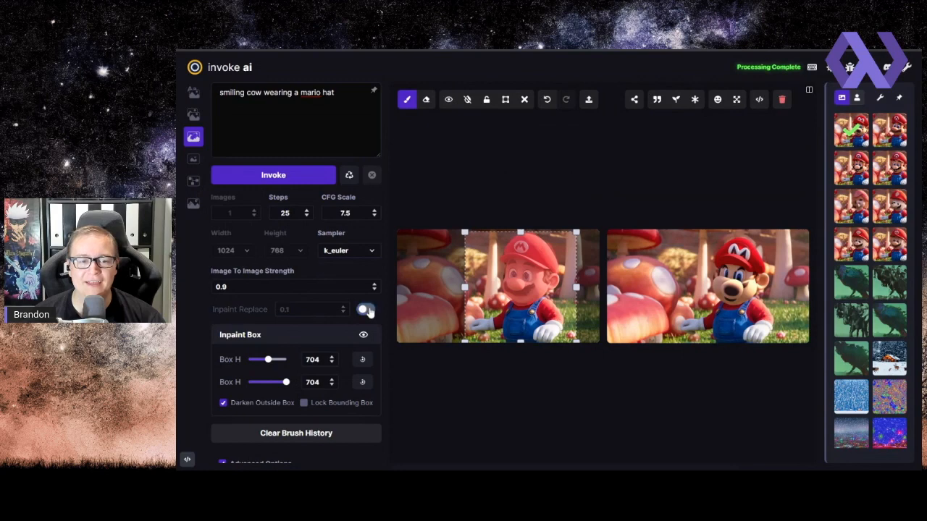
pyautogui.click(253, 181)
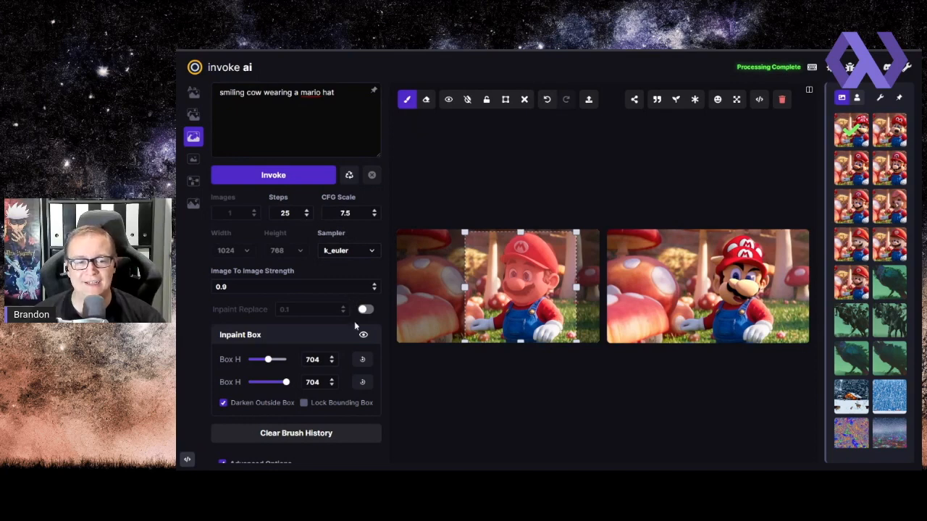
# Set Steps to 50 and regenerate the inpainting with the same seed
pyautogui.click(308, 211)
pyautogui.moveTo(307, 213); pyautogui.dragTo(307, 212)
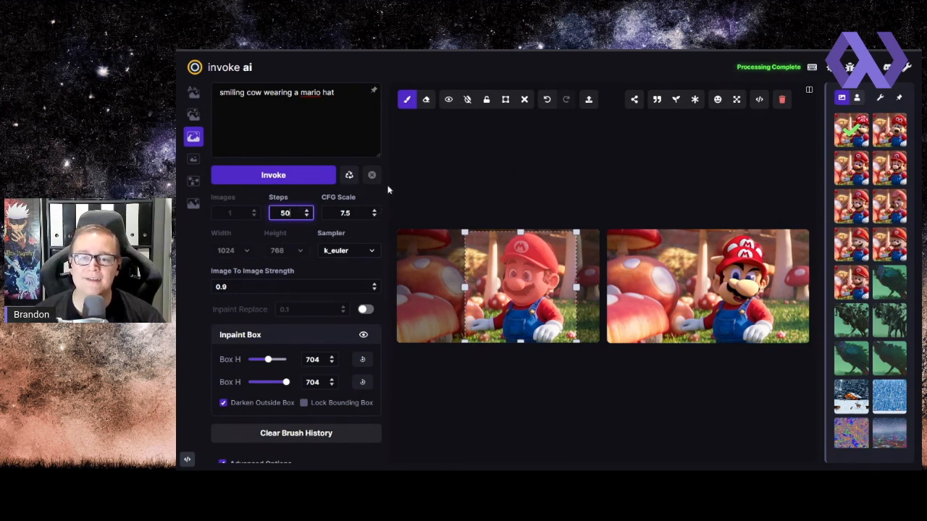
pyautogui.click(291, 175)
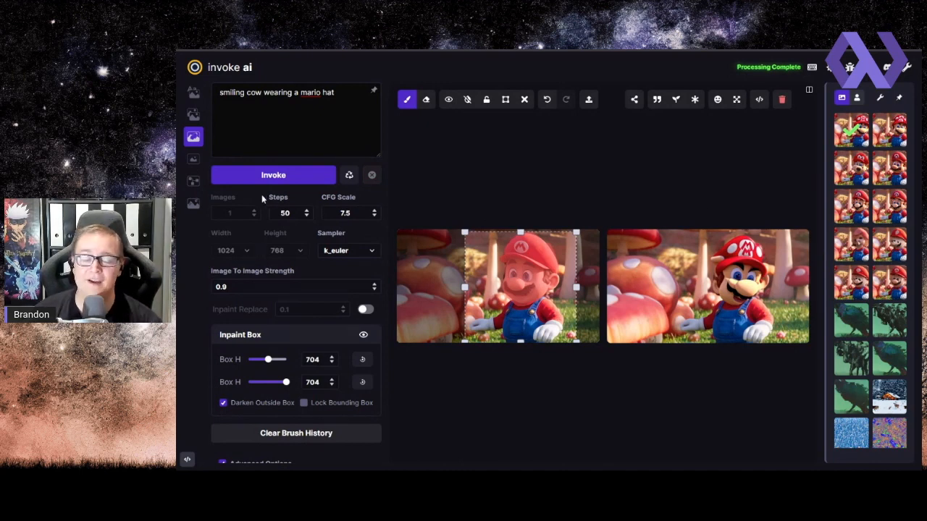
# Turn on Randomize Seed and generate a fresh inpainting from the same prompt
pyautogui.scroll(-3, 335, 292)
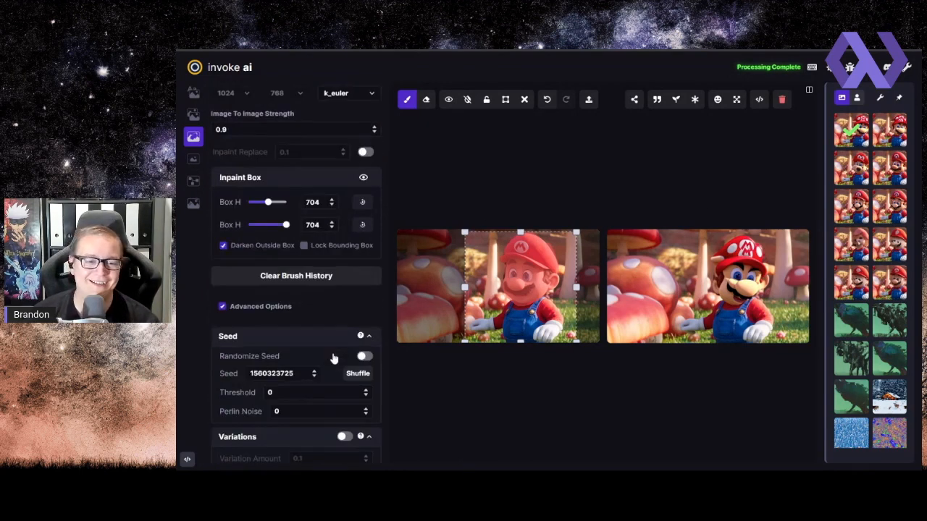
pyautogui.click(362, 355)
pyautogui.scroll(3, 368, 304)
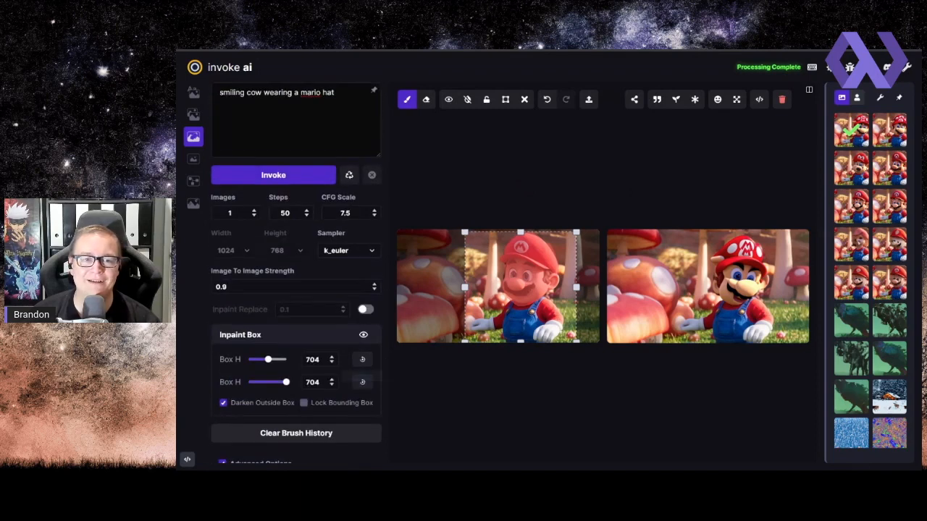
pyautogui.click(267, 171)
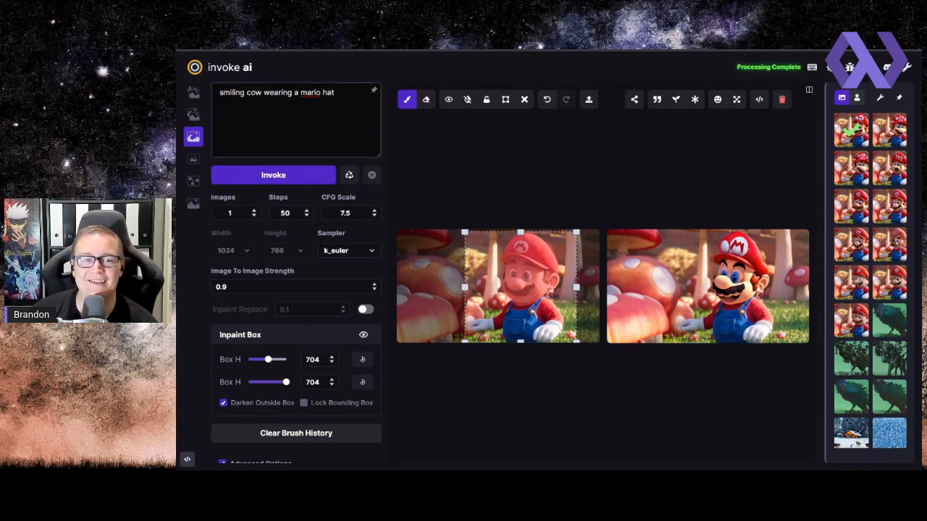
# Shorten the prompt to "smiling cow" and generate the inpainting with a random seed
pyautogui.click(334, 93)
pyautogui.press('BackSpace')
pyautogui.press('BackSpace')
pyautogui.press('BackSpace')
pyautogui.press('BackSpace')
pyautogui.press('BackSpace')
pyautogui.press('BackSpace')
pyautogui.press('BackSpace')
pyautogui.press('BackSpace')
pyautogui.press('BackSpace')
pyautogui.press('BackSpace')
pyautogui.press('BackSpace')
pyautogui.press('BackSpace')
pyautogui.press('BackSpace')
pyautogui.press('BackSpace')
pyautogui.press('BackSpace')
pyautogui.press('BackSpace')
pyautogui.press('BackSpace')
pyautogui.press('BackSpace')
pyautogui.press('BackSpace')
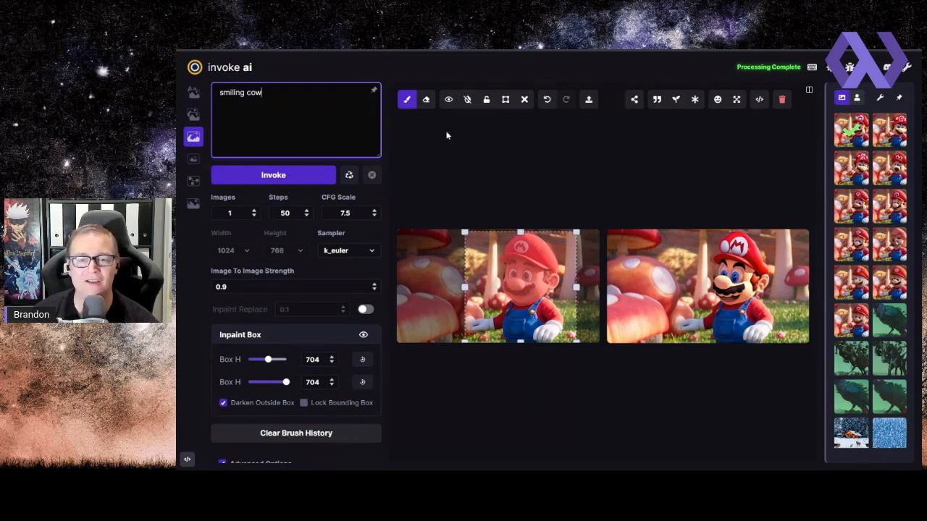
pyautogui.hotkey('ctrl', 'Return')
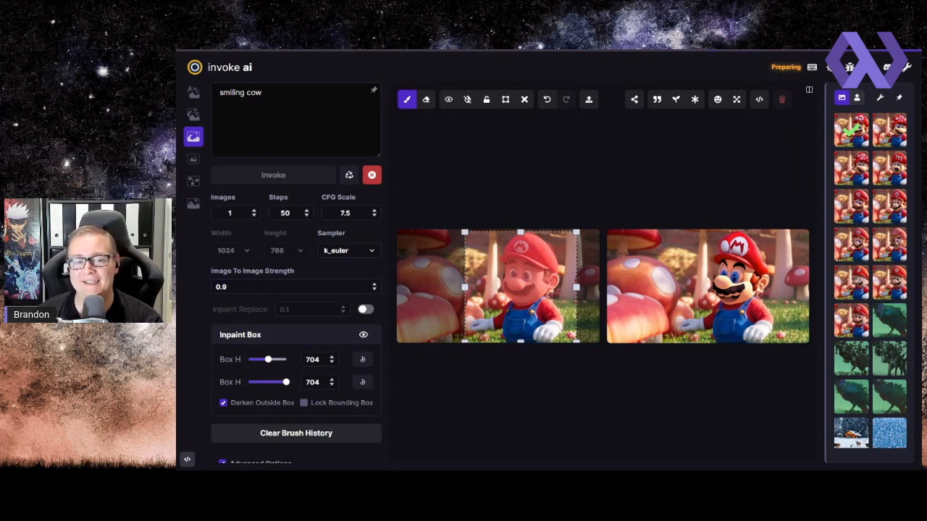
pyautogui.scroll(-3, 323, 265)
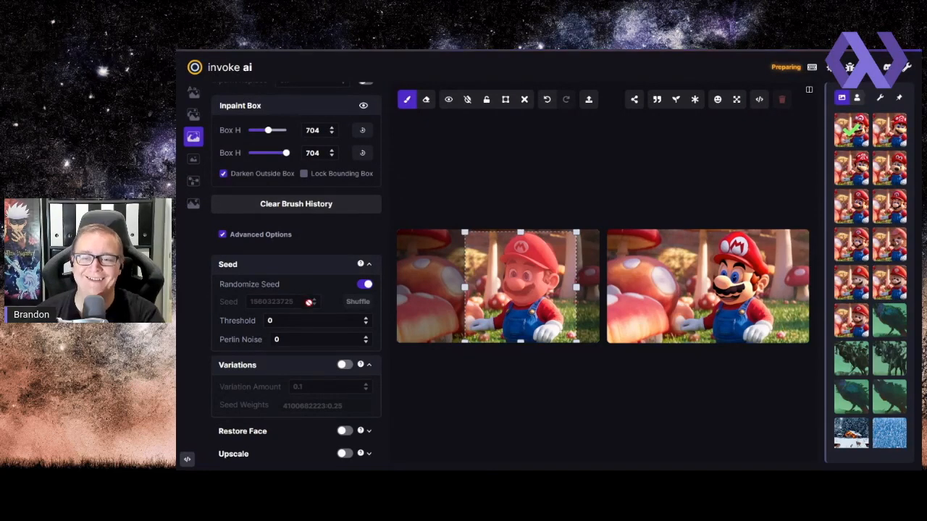
pyautogui.scroll(3, 311, 299)
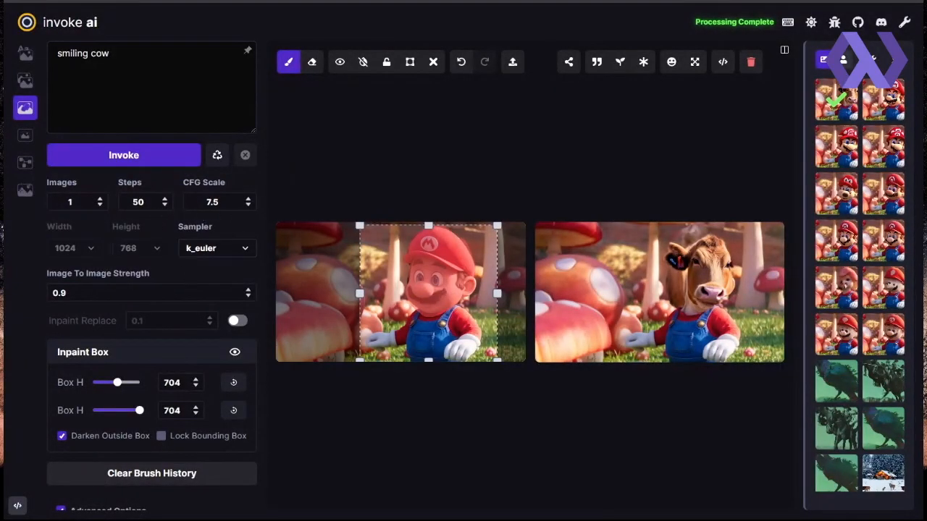
# Lower Image To Image Strength to 0.7, turn on Variations and generate the smiling cow inpainting again
pyautogui.click(247, 297)
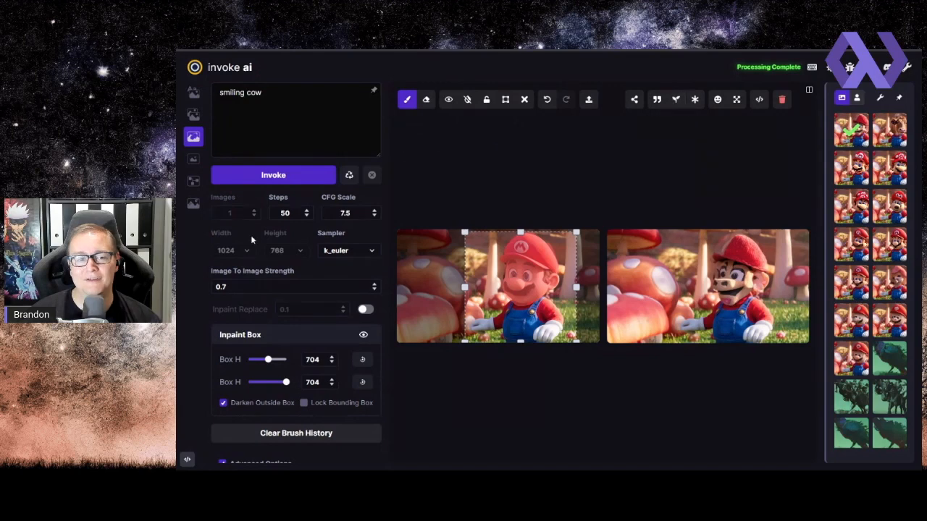
pyautogui.scroll(-5, 280, 256)
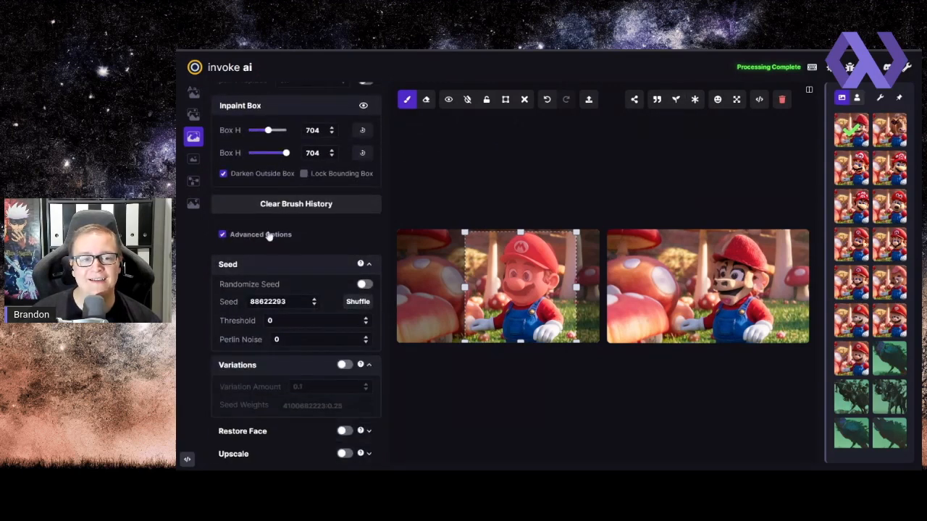
pyautogui.click(344, 366)
pyautogui.scroll(5, 344, 370)
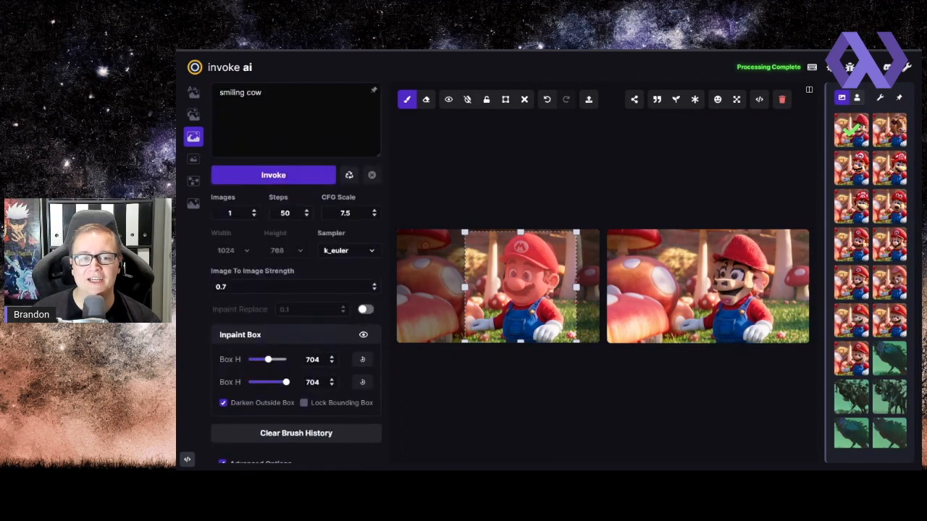
pyautogui.scroll(-5, 289, 279)
pyautogui.scroll(5, 290, 279)
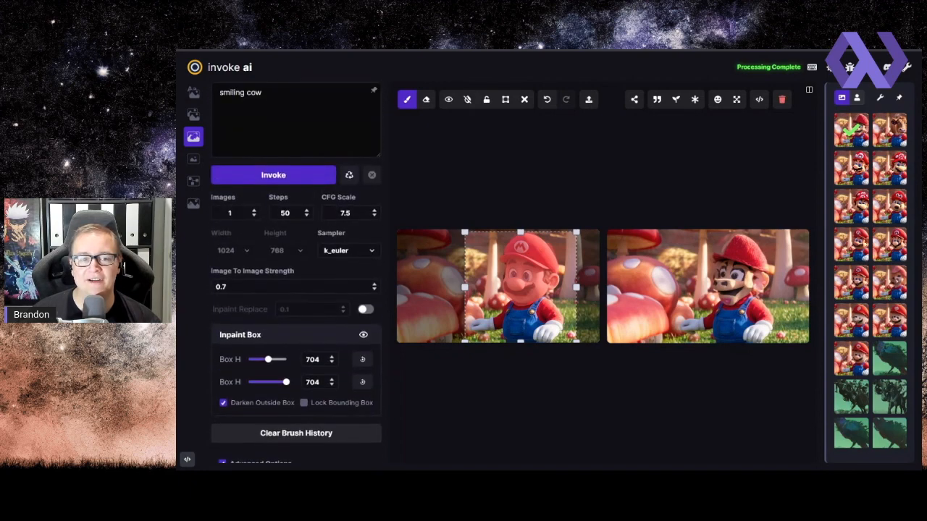
pyautogui.click(283, 179)
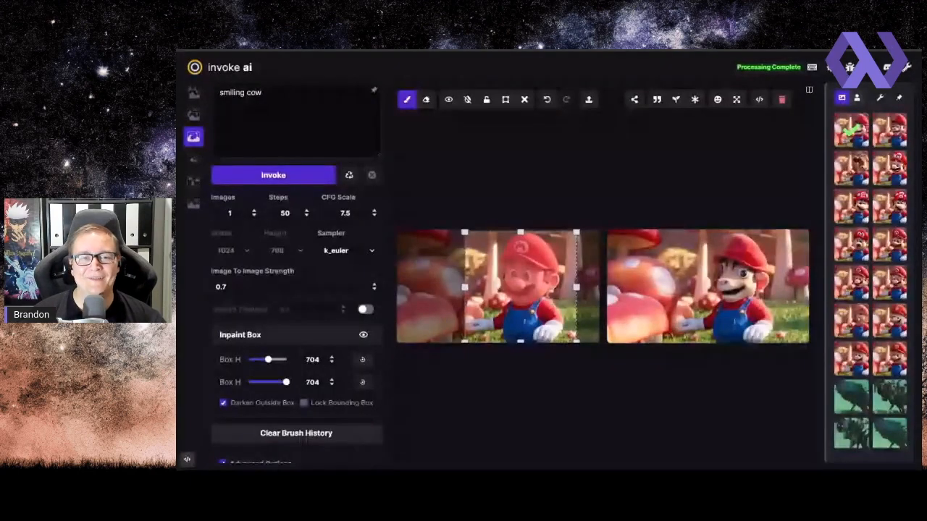
# Turn Inpaint Replace back on at 0.1, generate the smiling cow again and close the full-size result
pyautogui.scroll(-3, 287, 288)
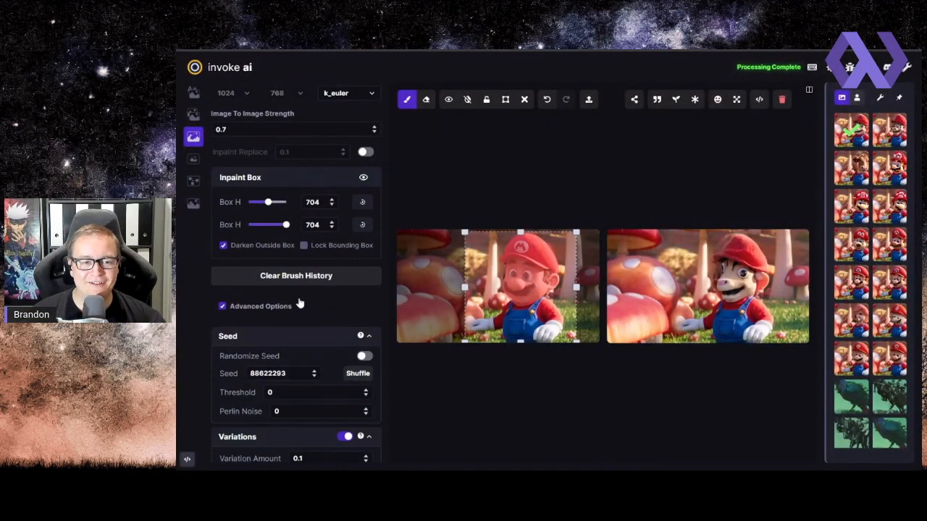
pyautogui.scroll(4, 328, 312)
pyautogui.click(365, 309)
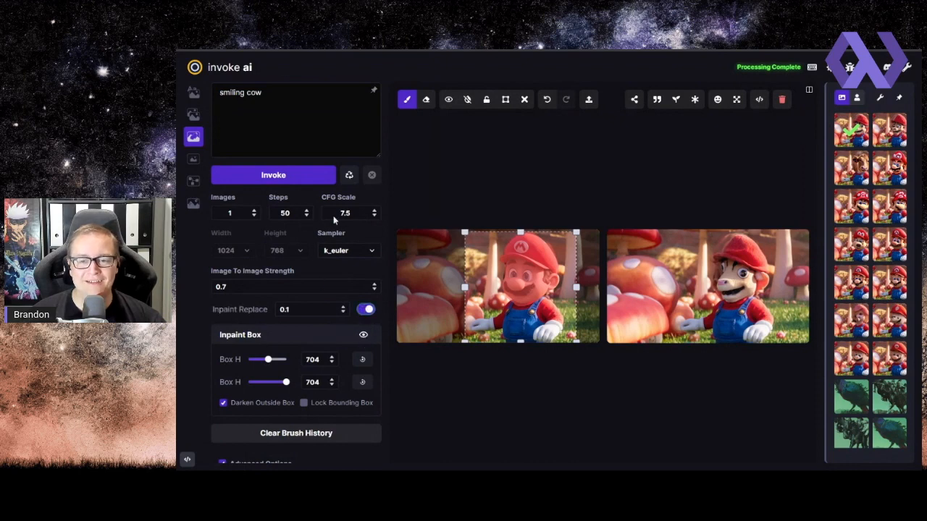
pyautogui.click(262, 178)
pyautogui.scroll(-3, 315, 332)
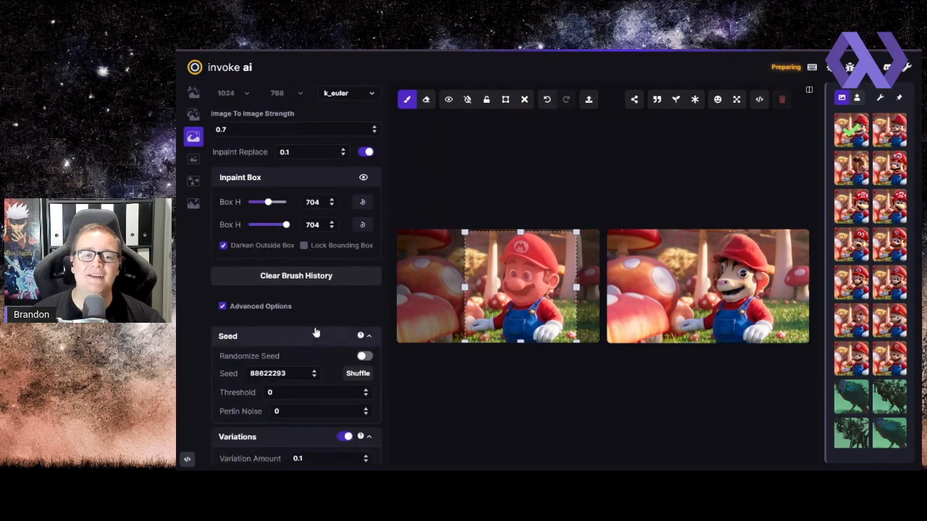
pyautogui.scroll(-2, 315, 332)
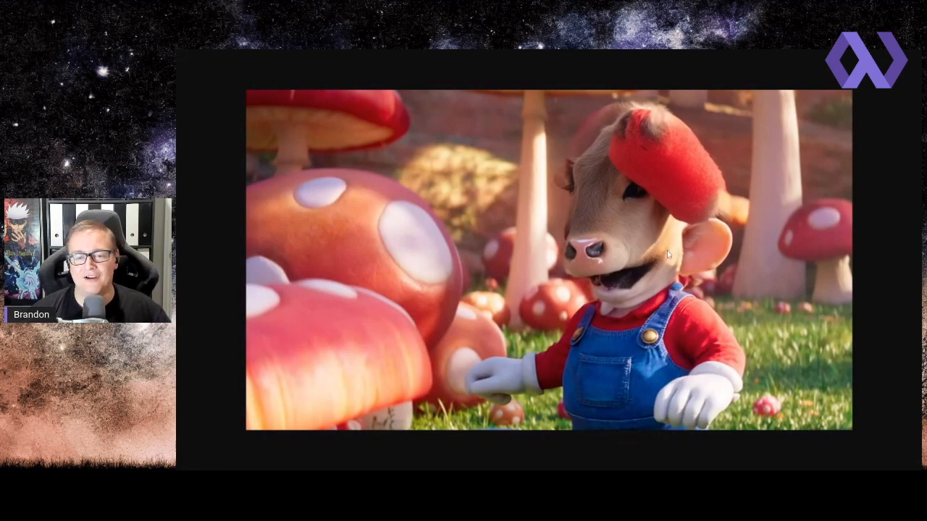
pyautogui.click(322, 48)
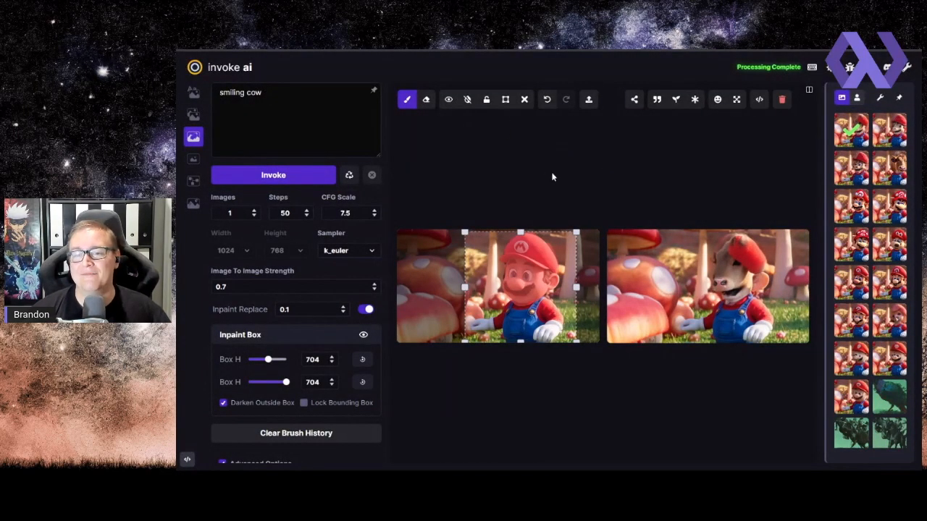
# Browse the gallery to the older purple Iron Man portraits and open the two of them in turn
pyautogui.scroll(-10, 871, 202)
pyautogui.scroll(-5, 871, 201)
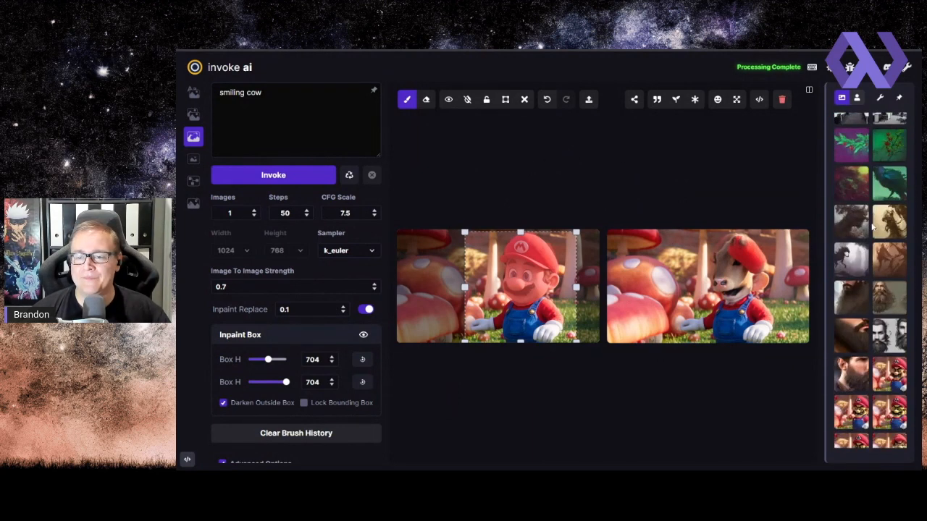
pyautogui.scroll(-10, 872, 228)
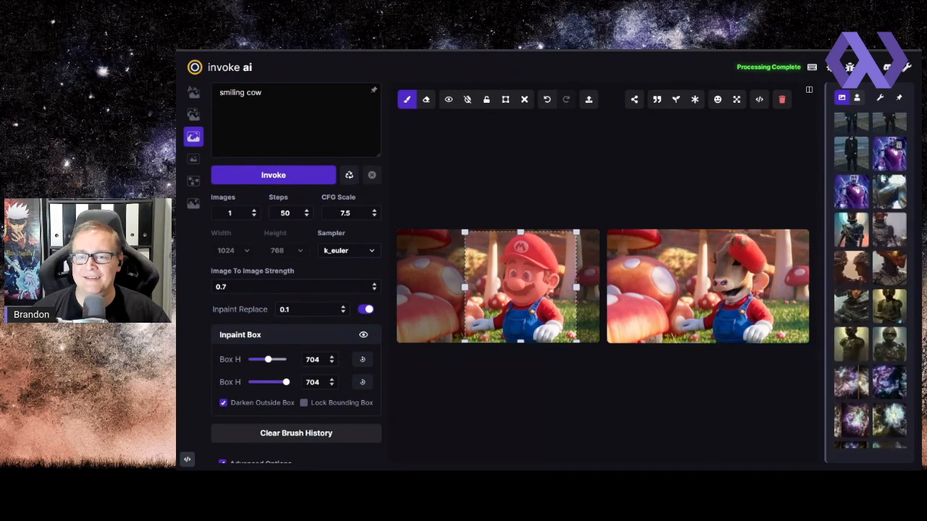
pyautogui.click(856, 200)
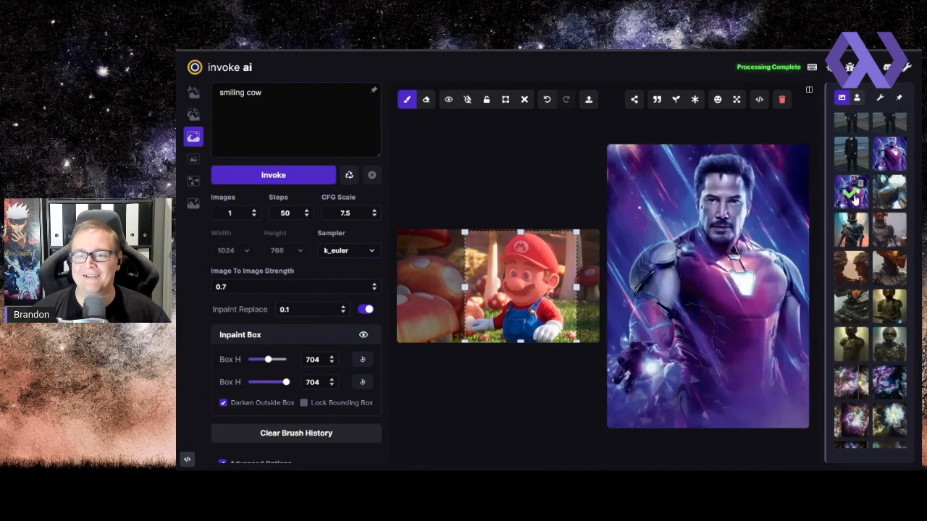
pyautogui.click(883, 166)
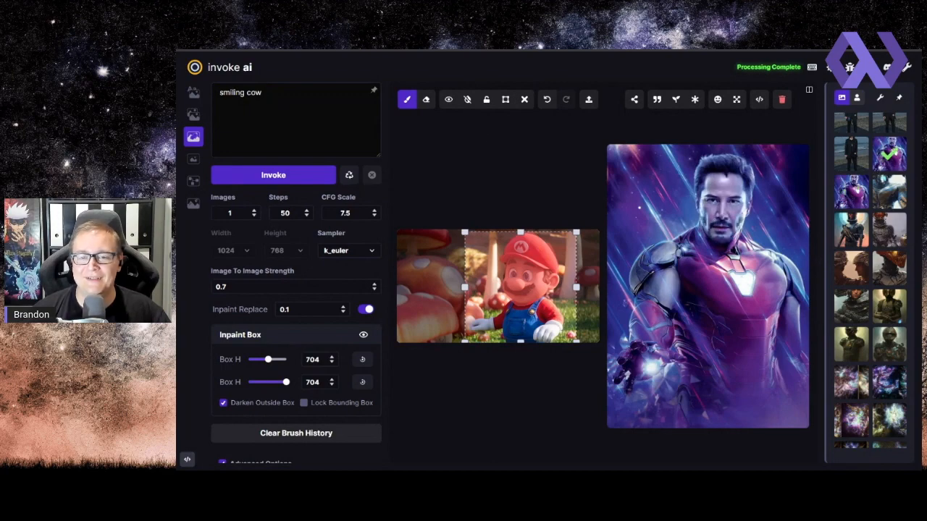
# Load the selected Iron Man portrait's "Keanu Reeves" prompt and parameters into the inpainting settings and review them
pyautogui.click(193, 94)
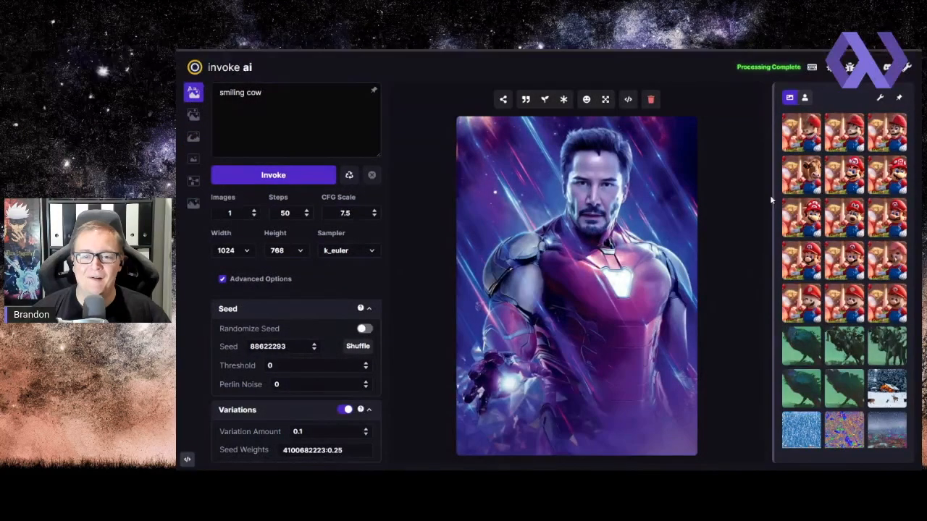
pyautogui.click(194, 137)
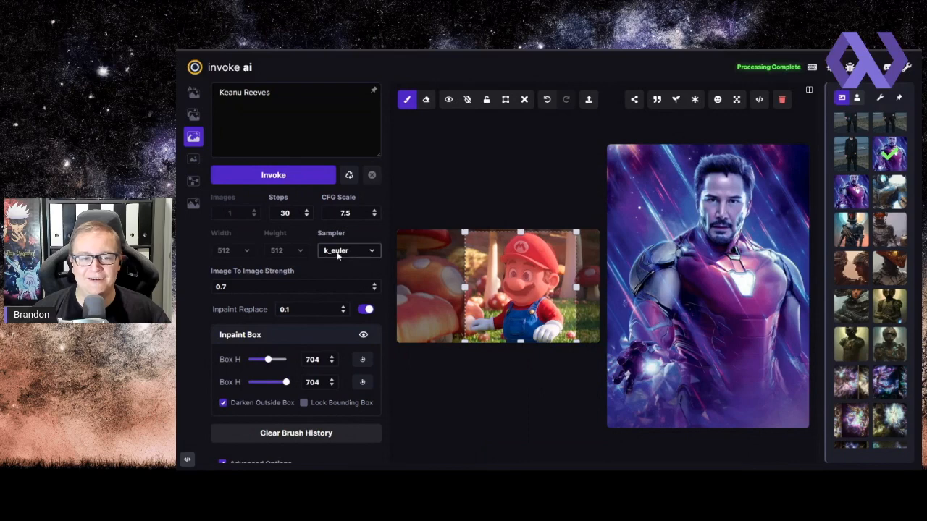
pyautogui.scroll(-1, 341, 256)
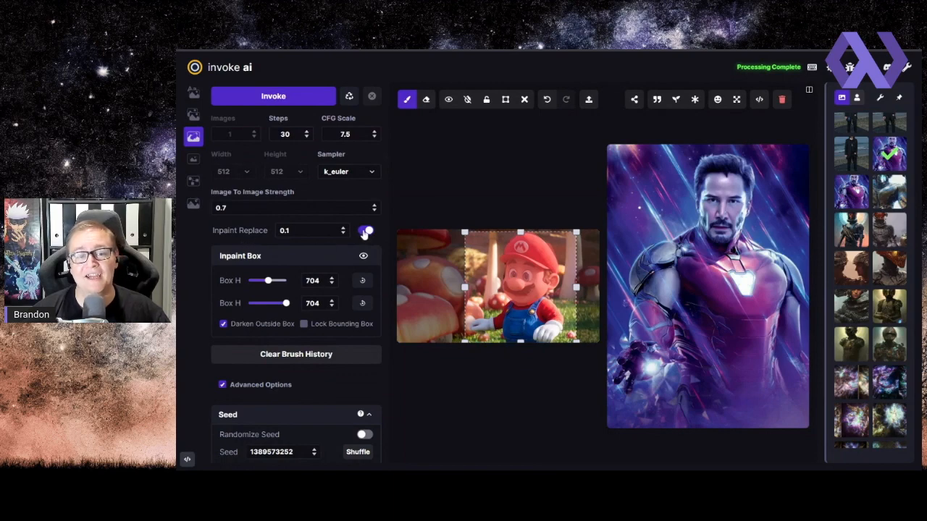
pyautogui.scroll(-2, 355, 250)
pyautogui.scroll(3, 325, 278)
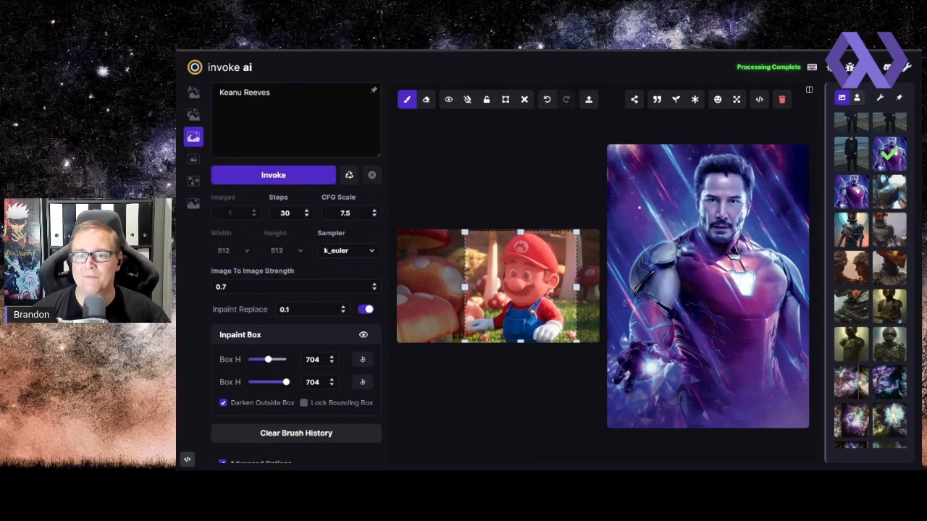
# Compare the original Iron Man picture with its Keanu Reeves version and show that version in the text-to-image workspace
pyautogui.click(843, 100)
pyautogui.scroll(-10, 876, 206)
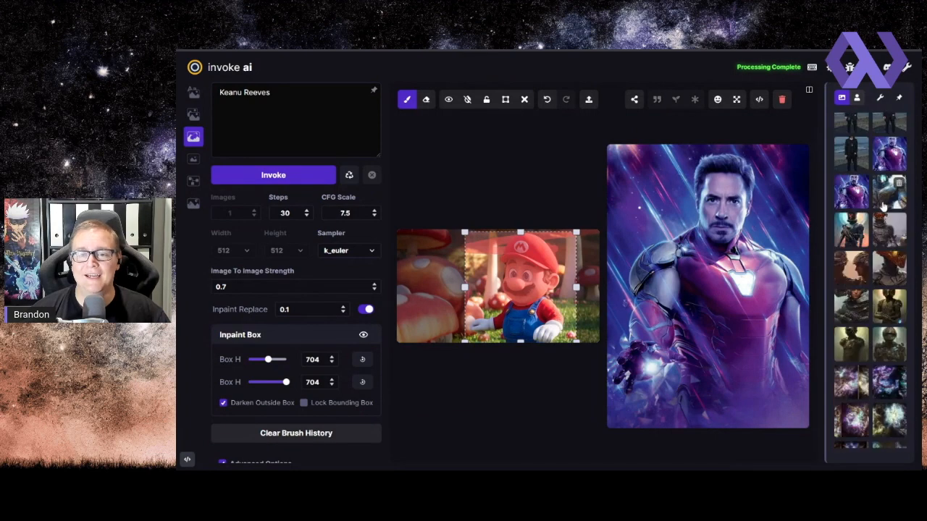
pyautogui.click(891, 153)
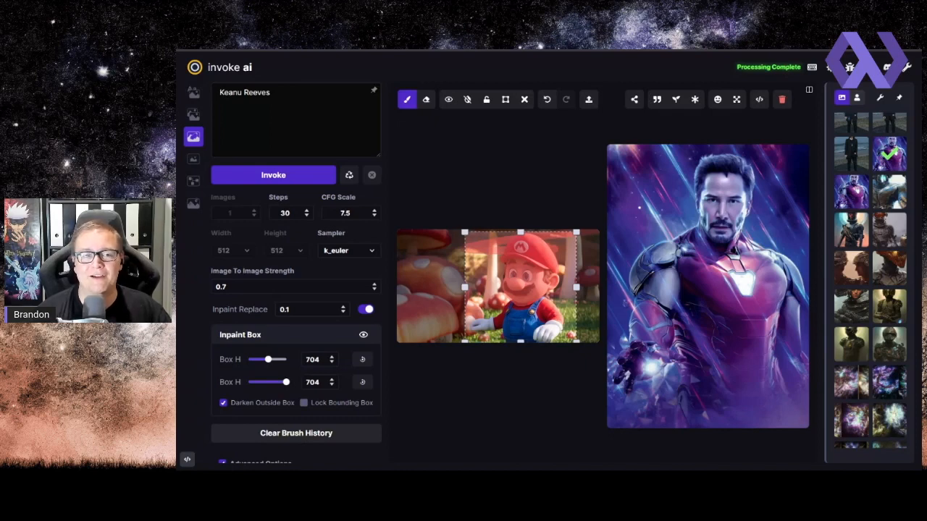
pyautogui.click(194, 94)
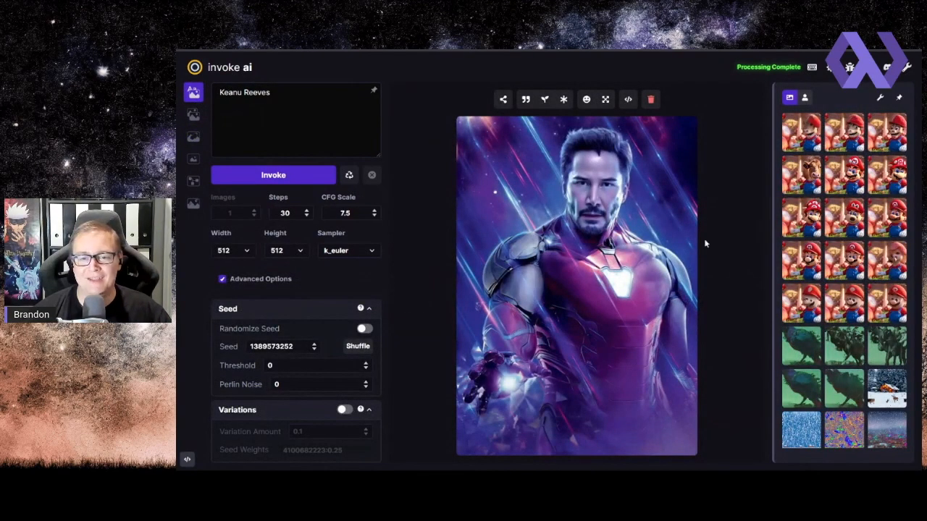